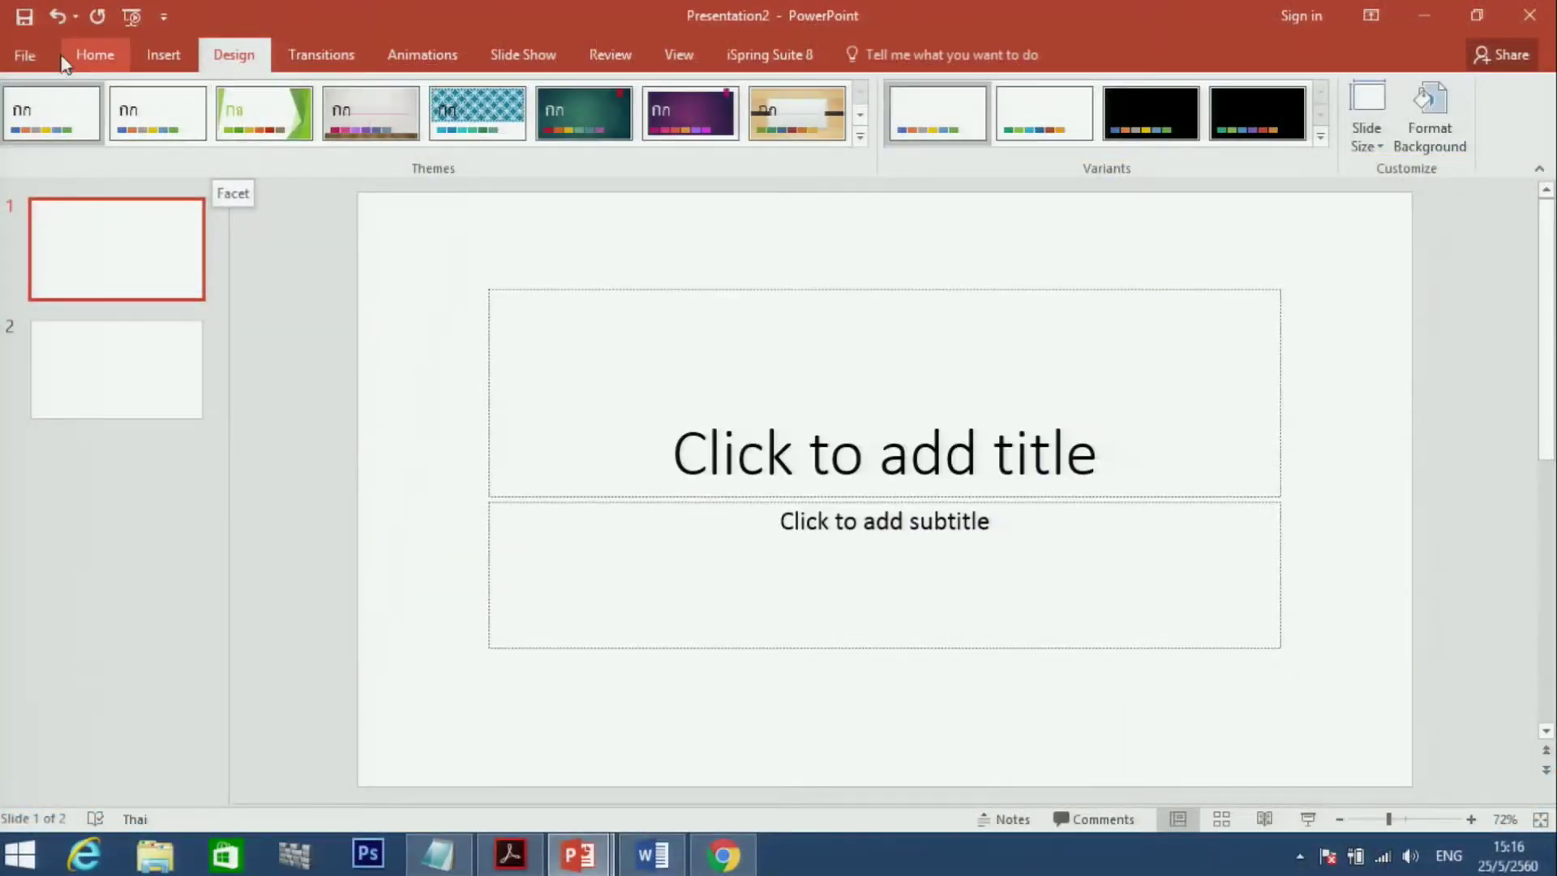
left_click(105, 57)
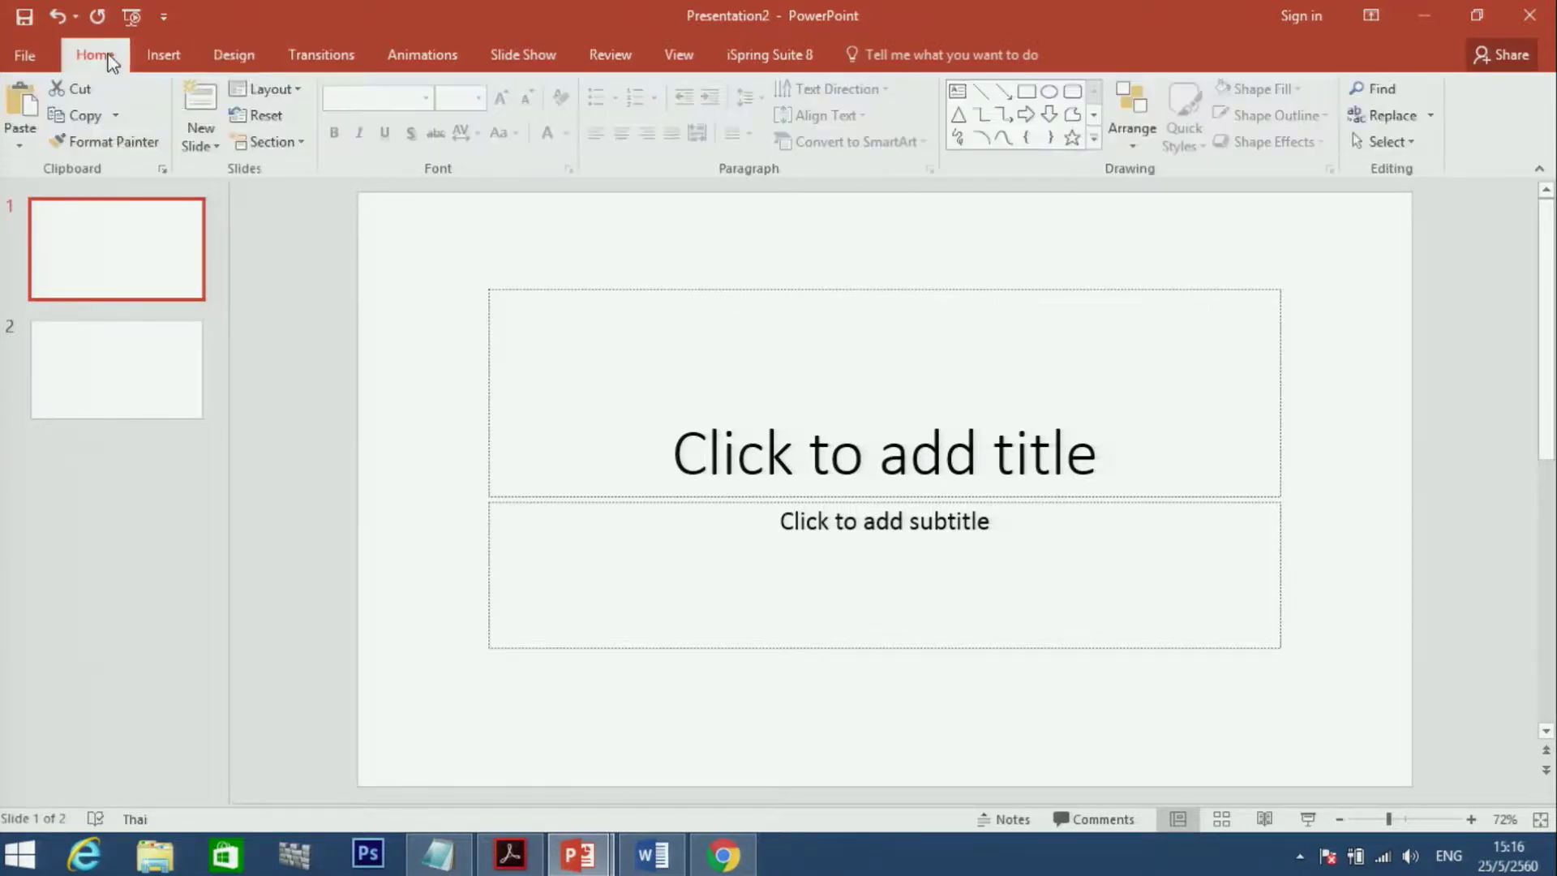
left_click(195, 337)
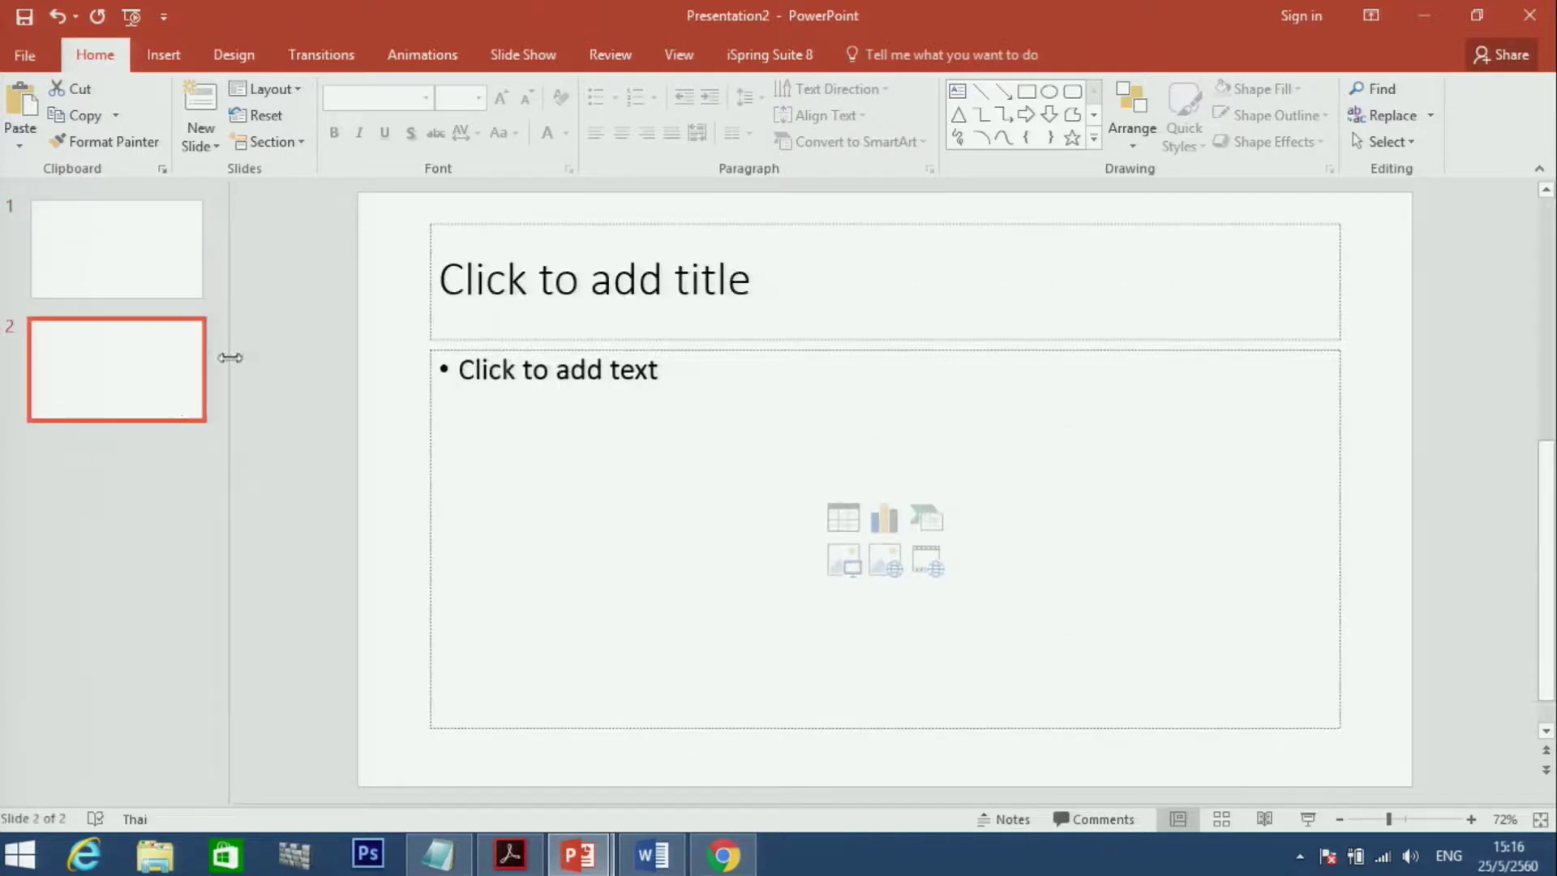
left_click(152, 280)
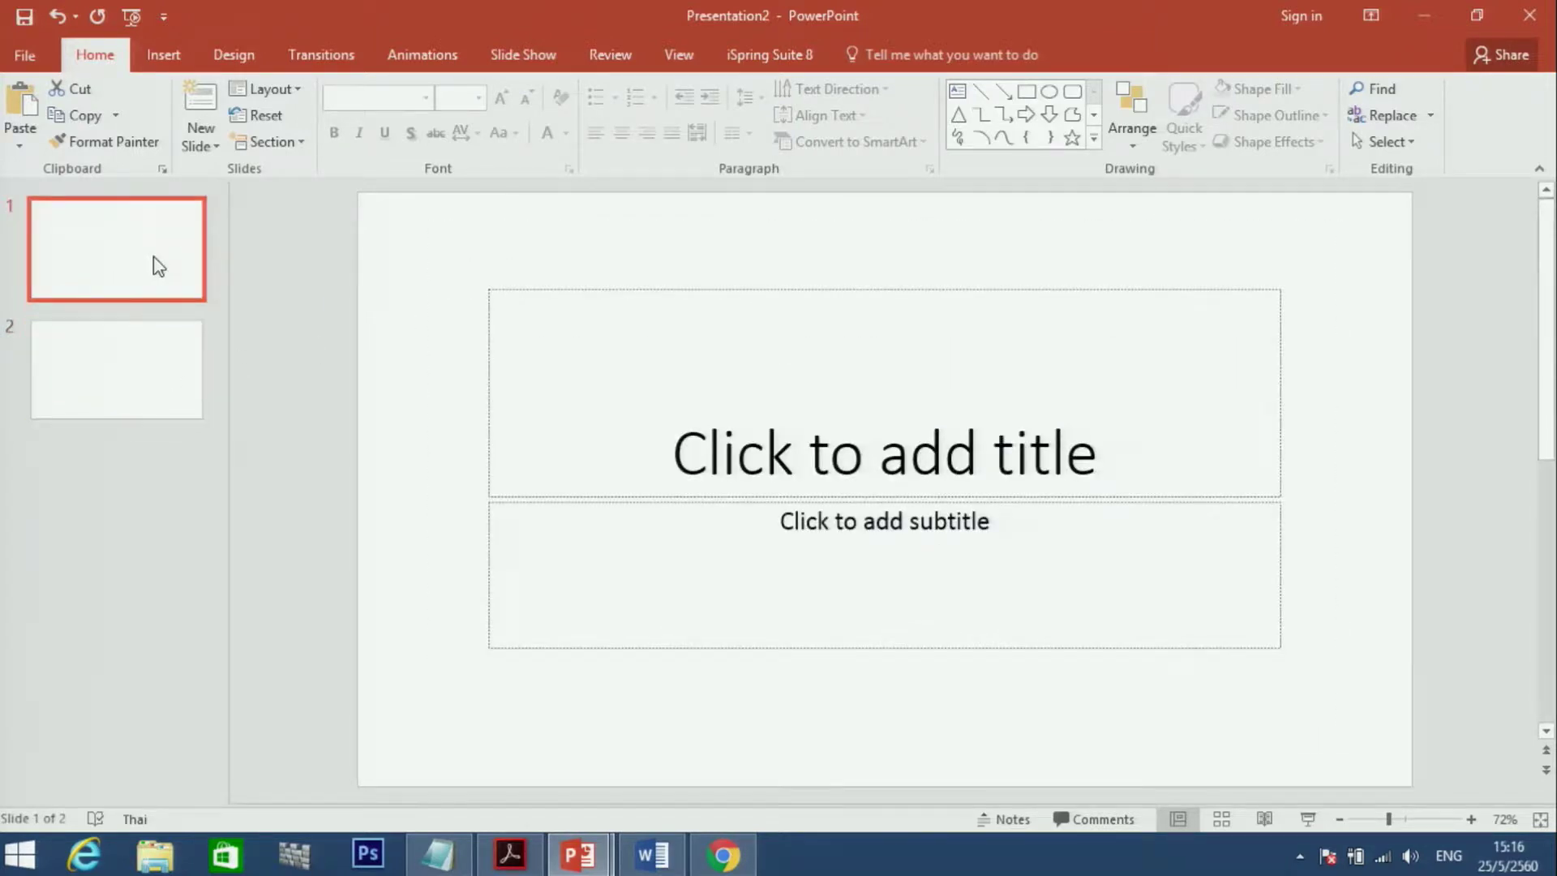
left_click(491, 349)
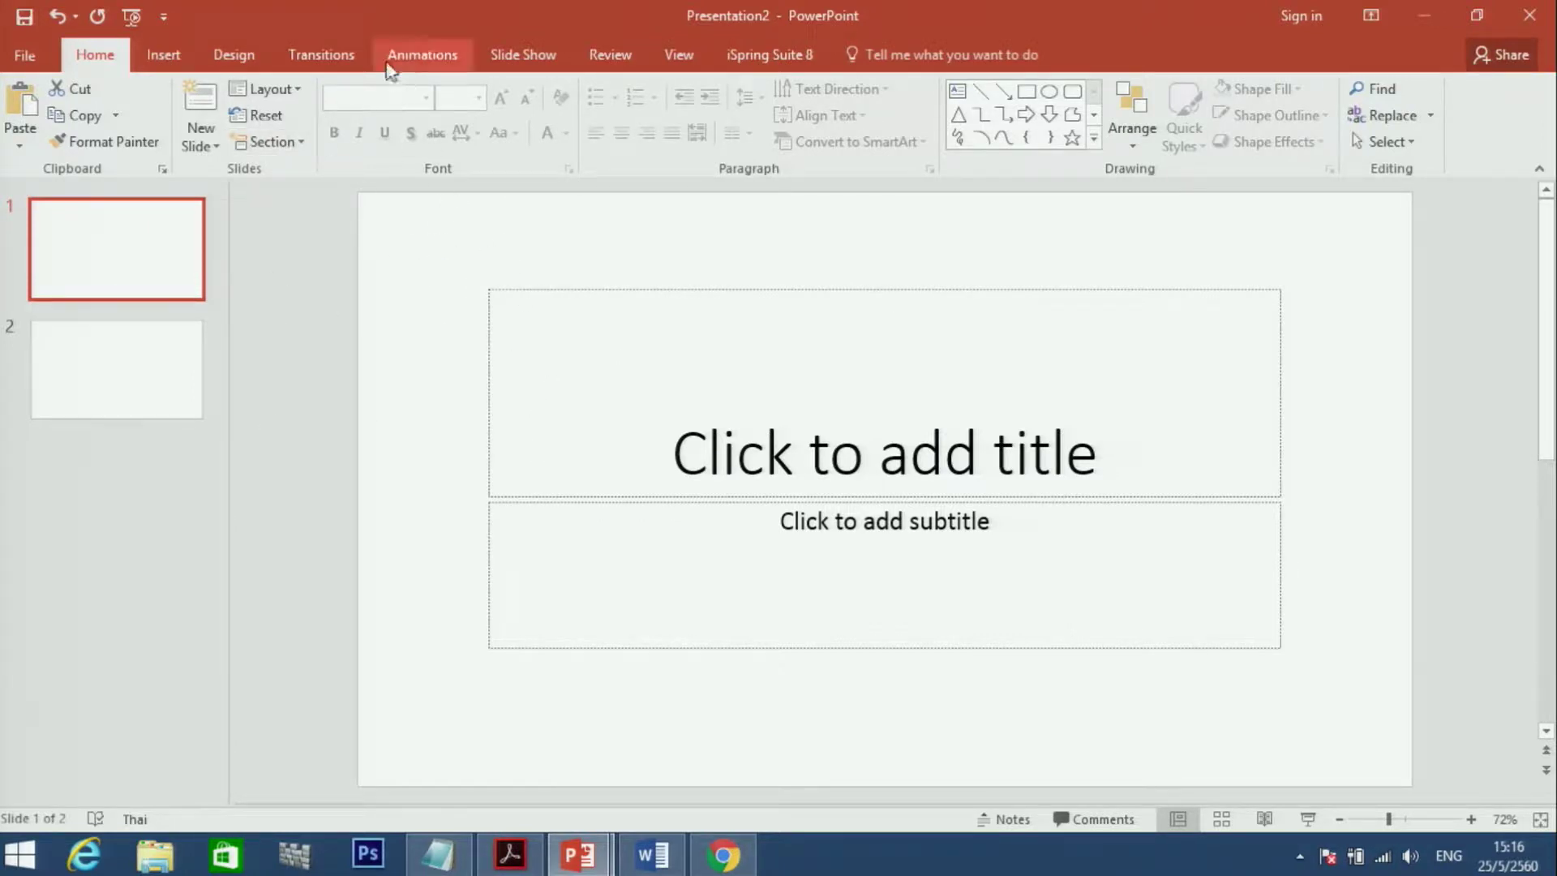
left_click(161, 63)
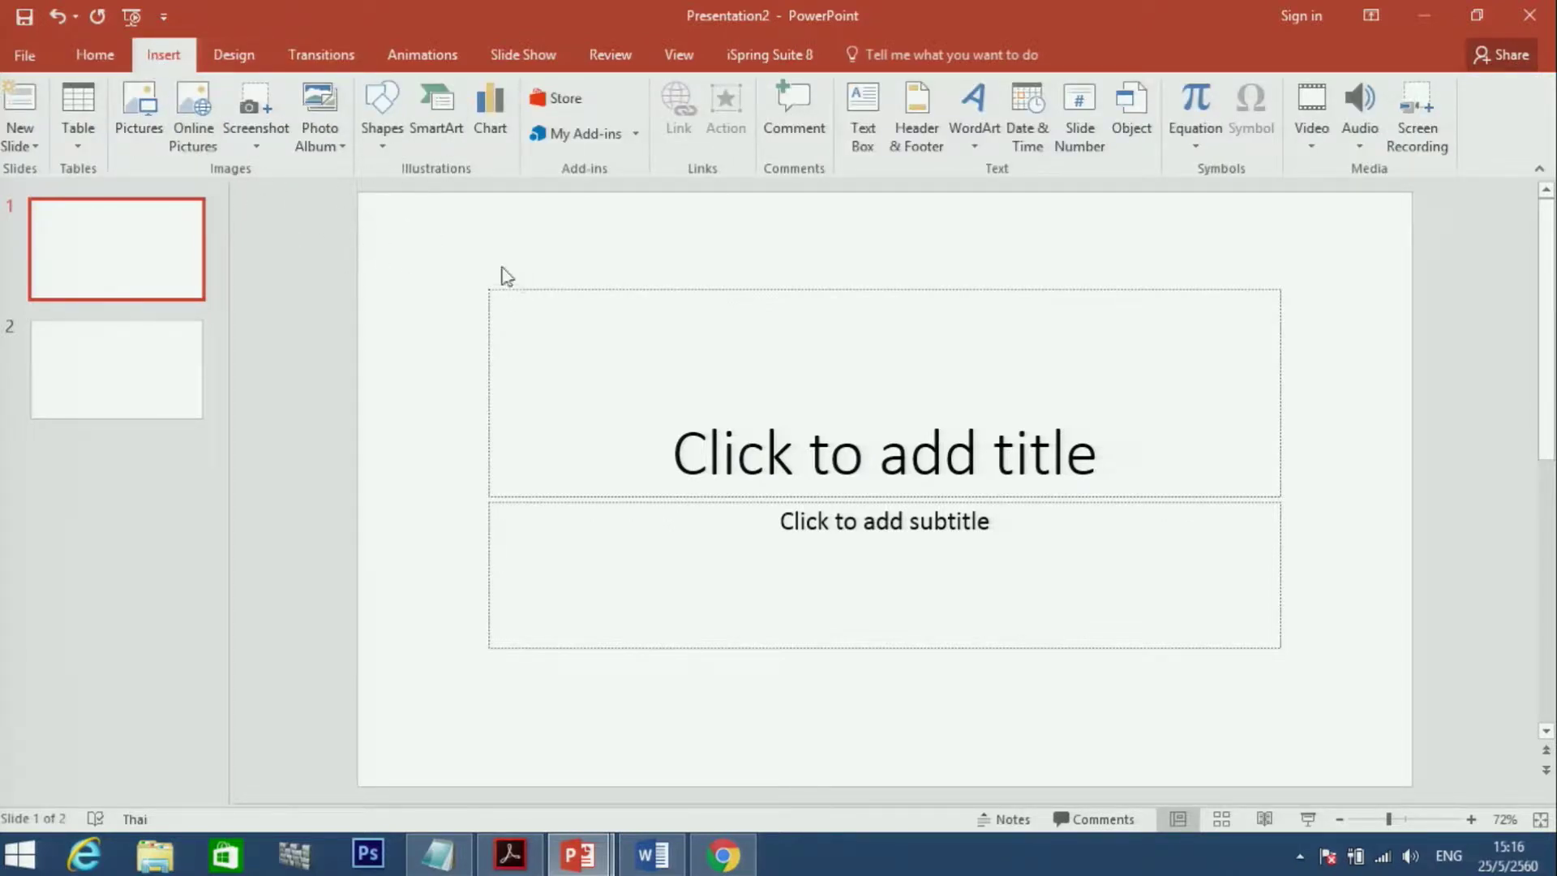
Open the Format Background settings for slide 1 from the slide's right-click menu.
right_click(419, 247)
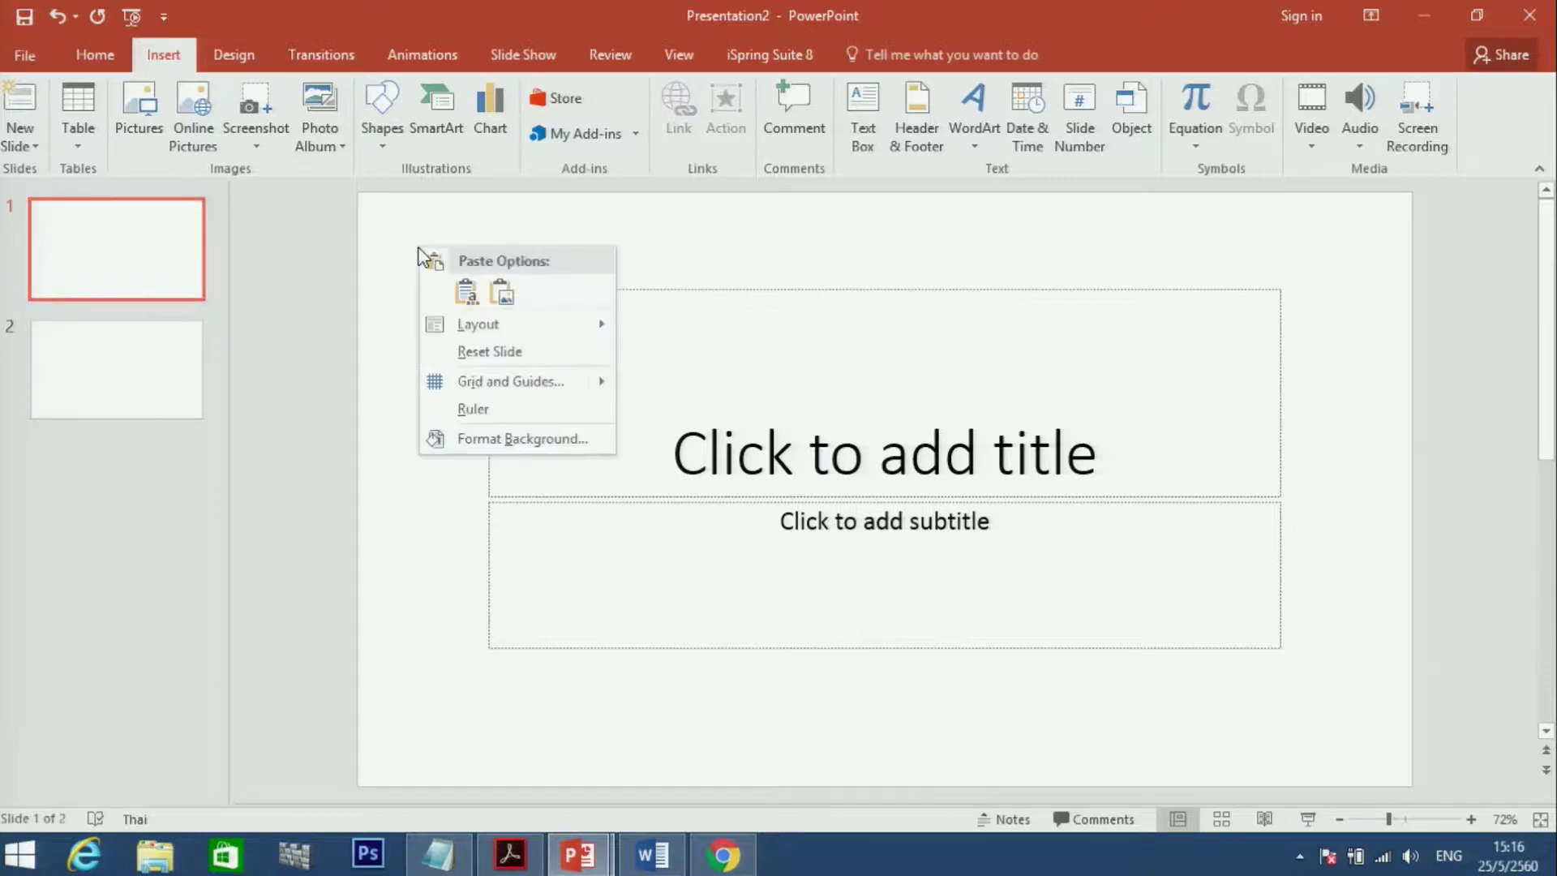
left_click(503, 440)
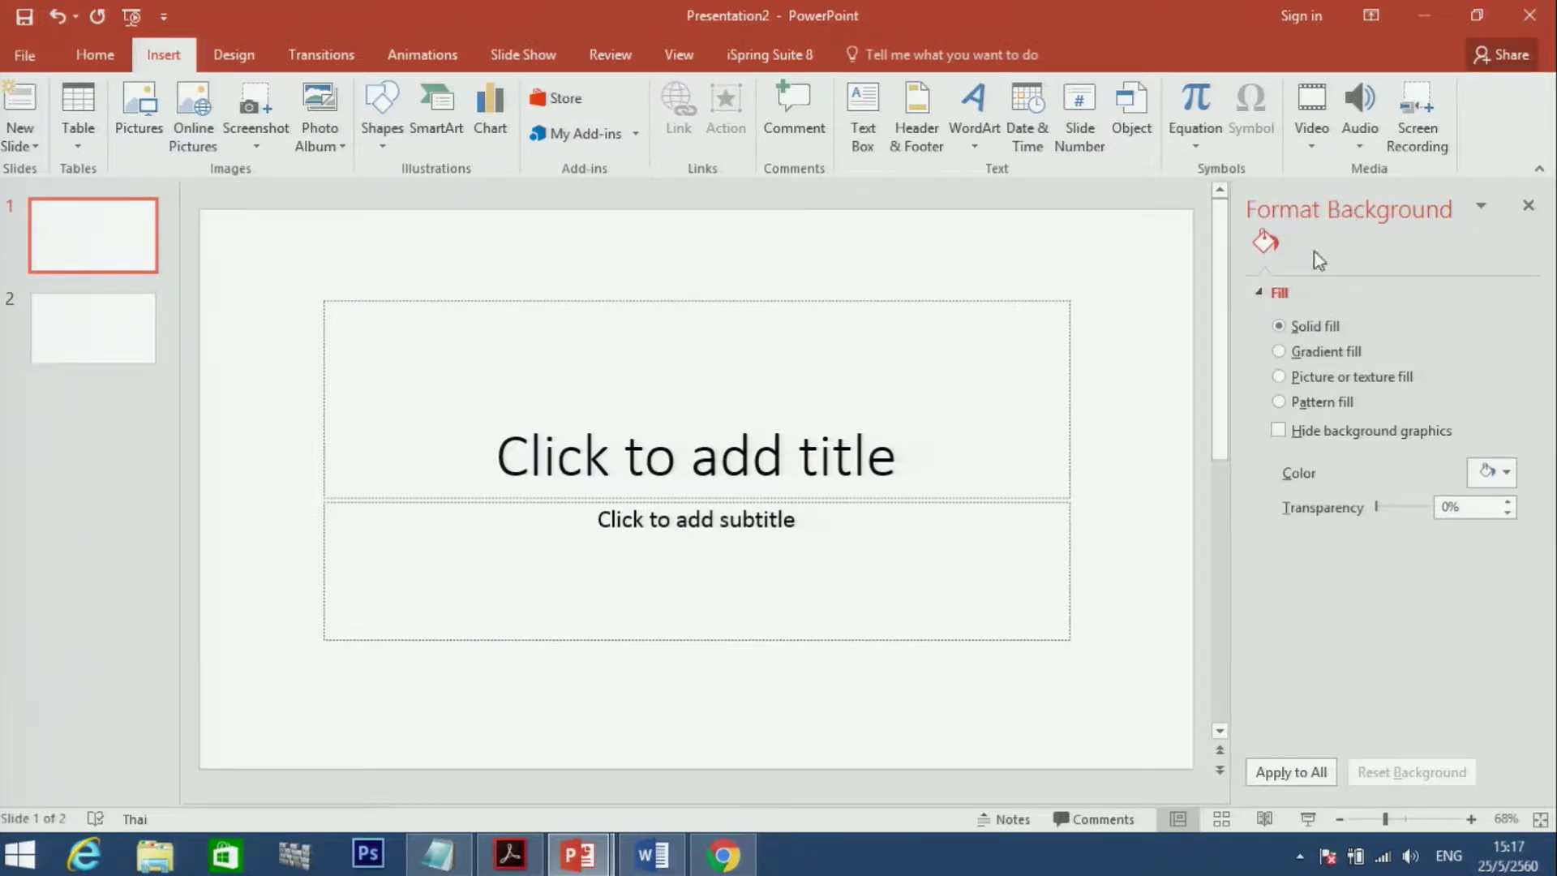
Give slide 1 a solid Blue, Accent 5, Darker 50% background and add two blank slides after slide 2.
left_click(1271, 293)
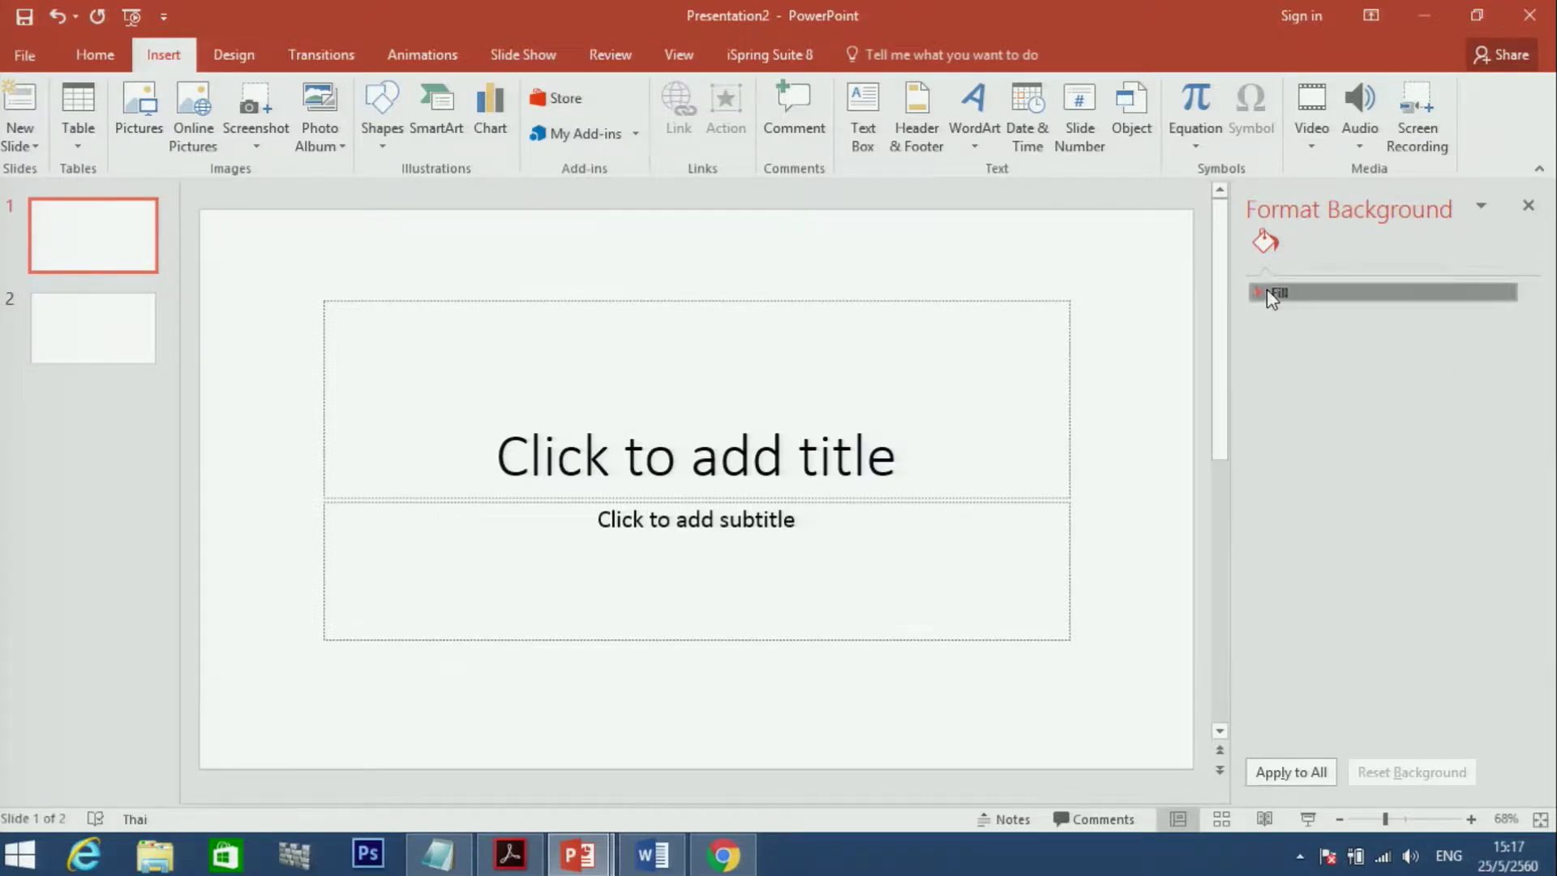
left_click(1270, 294)
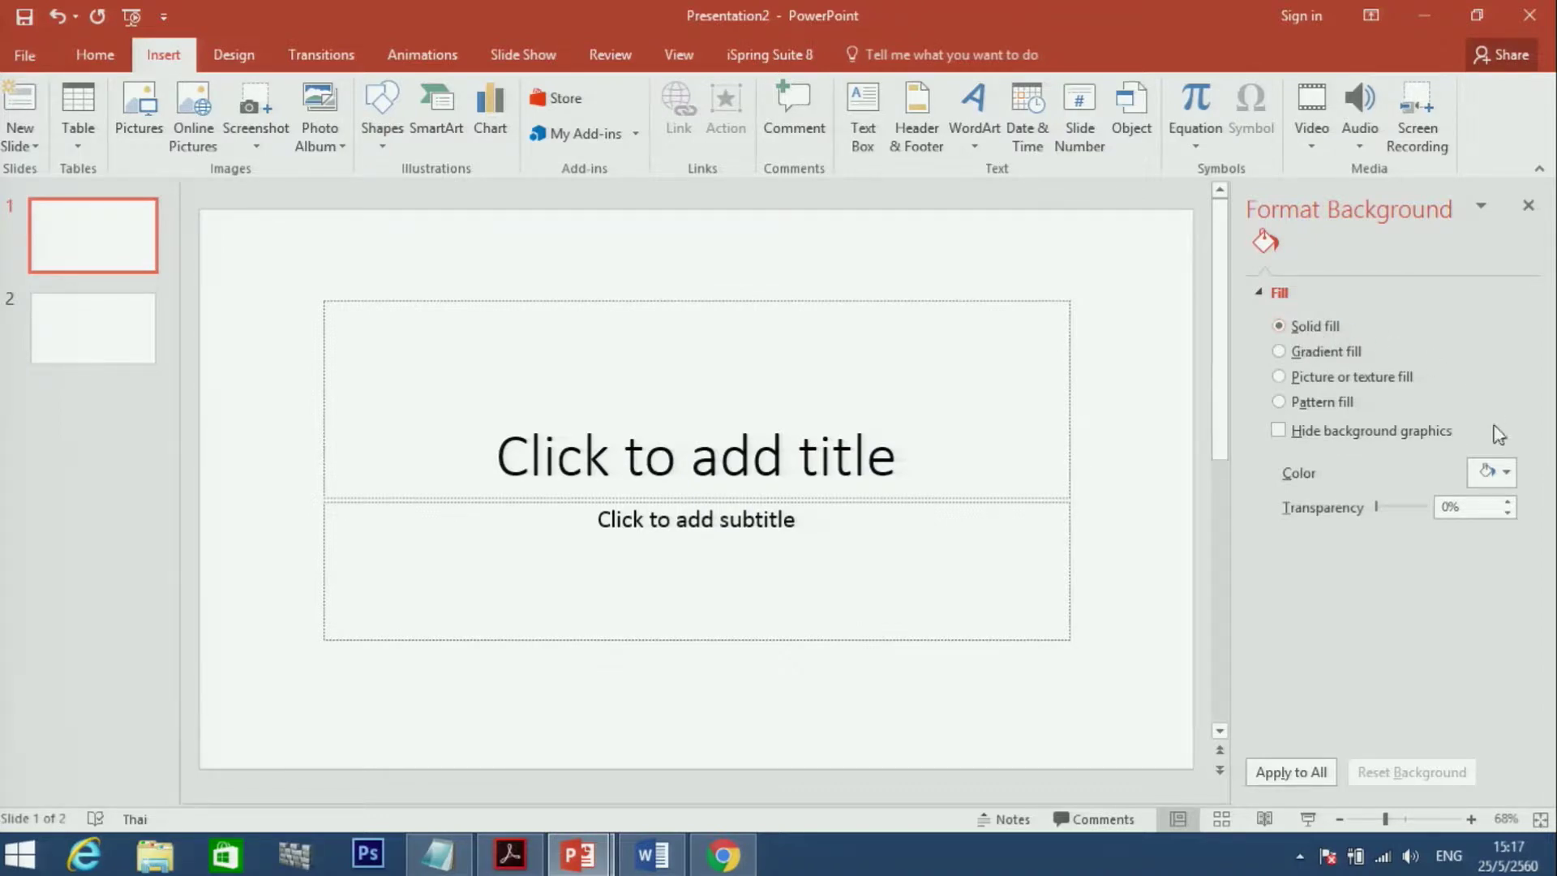
left_click(1496, 472)
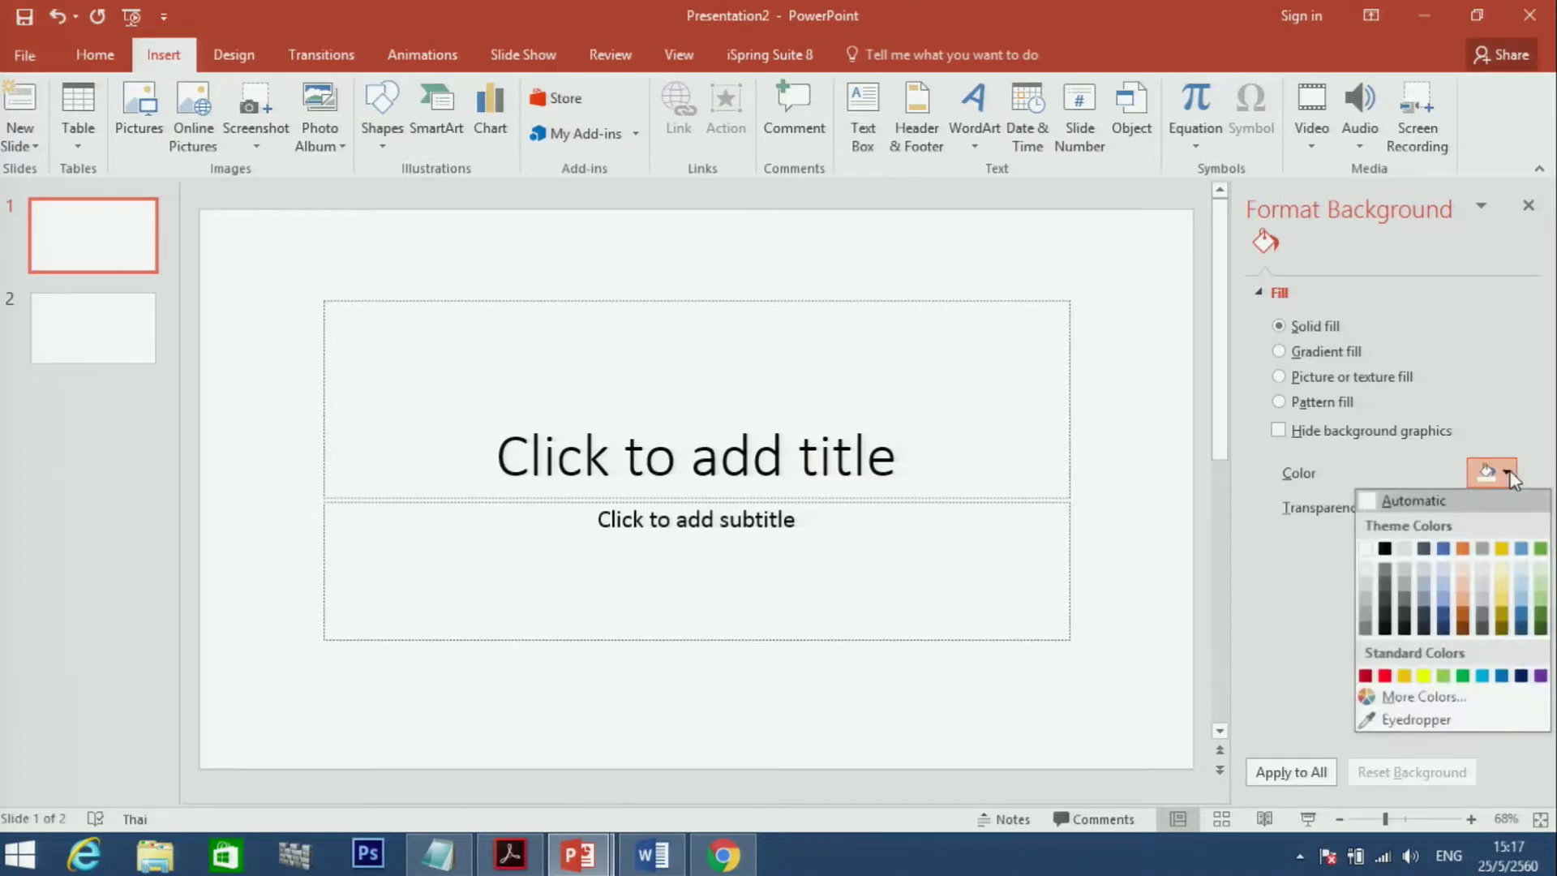
left_click(1523, 632)
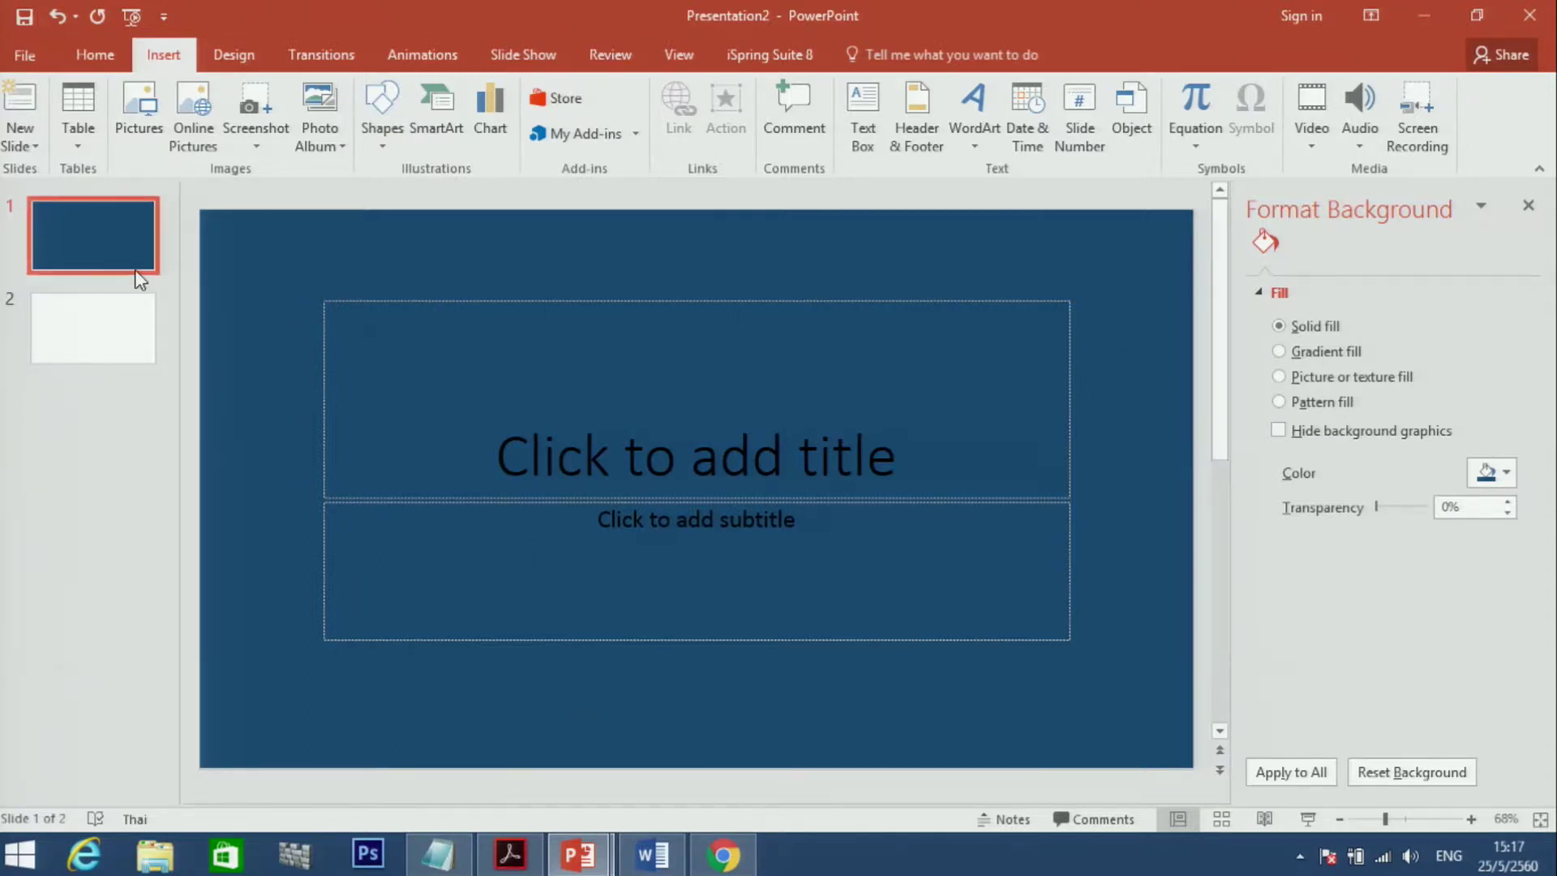
left_click(122, 420)
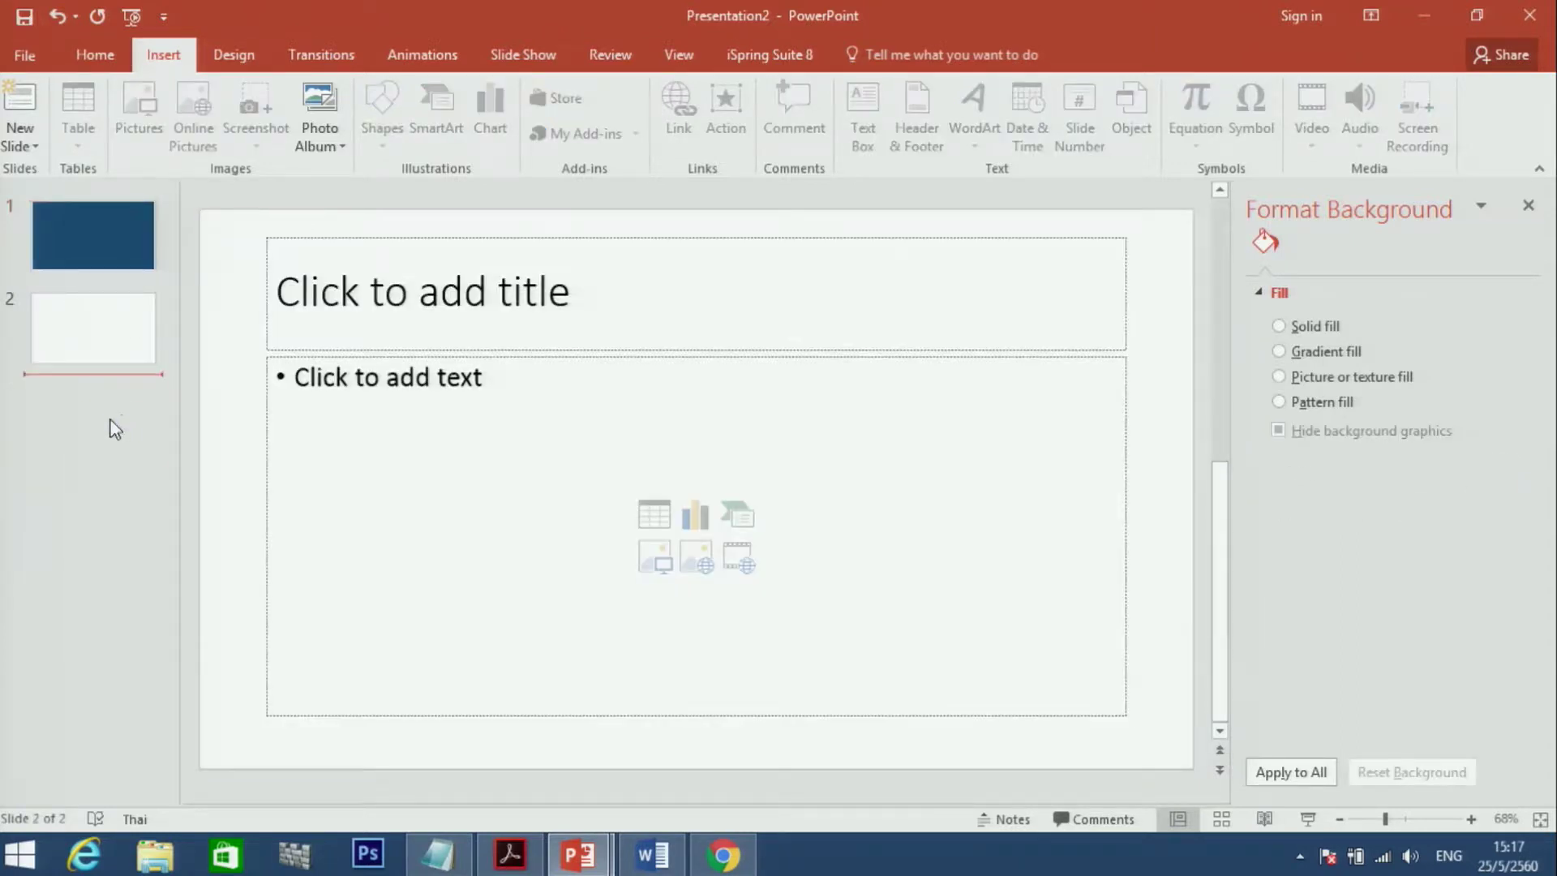
key("Return")
key("Return")
Apply slide 1's dark blue background to all slides and review each of the four slides.
left_click(91, 222)
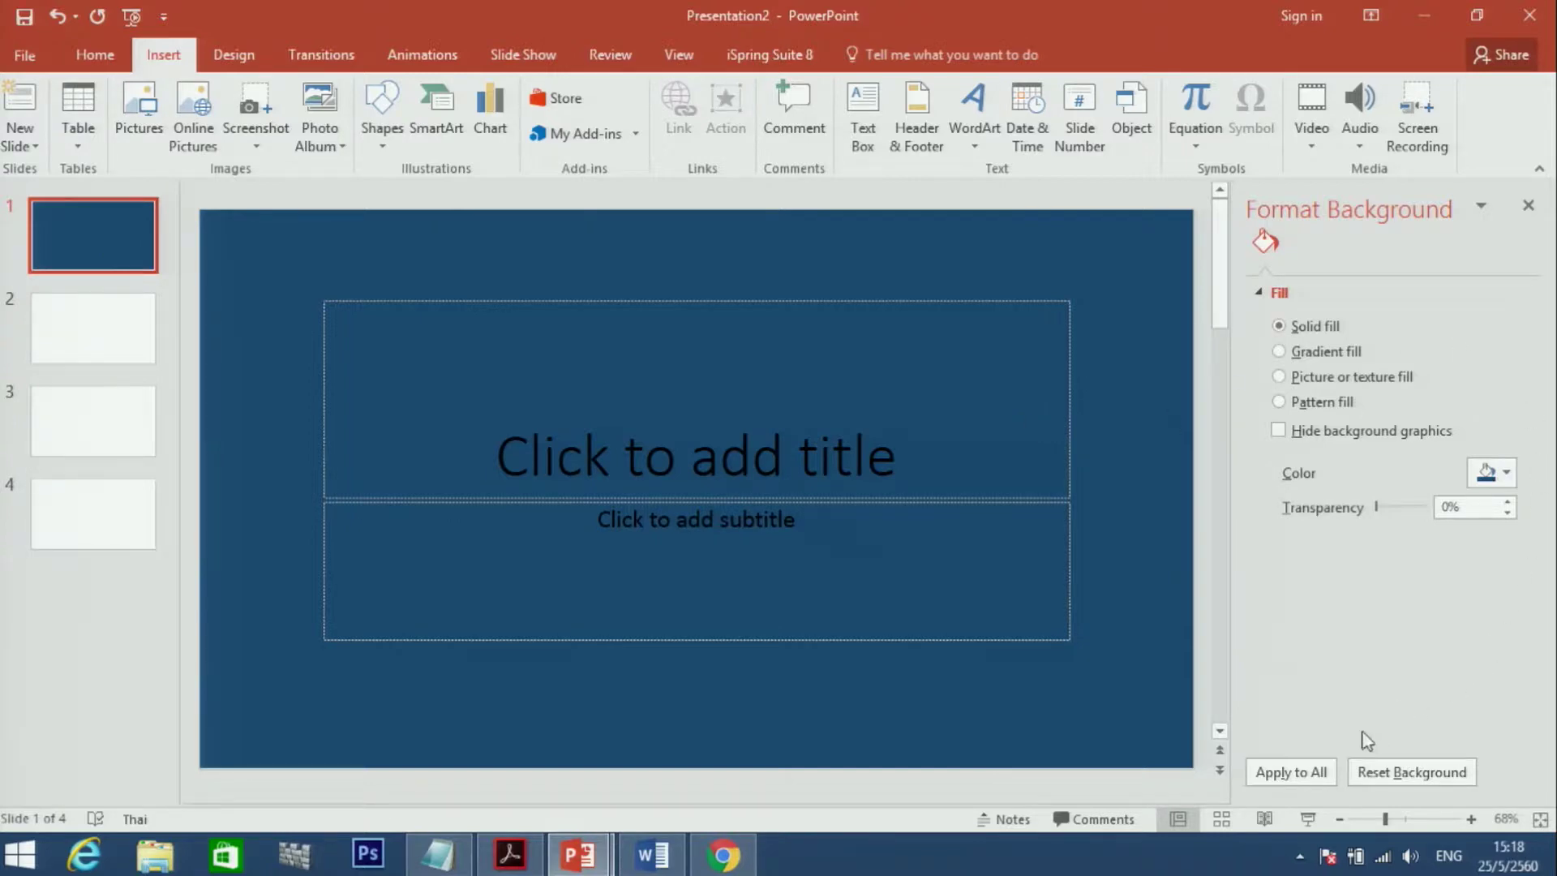
left_click(1308, 774)
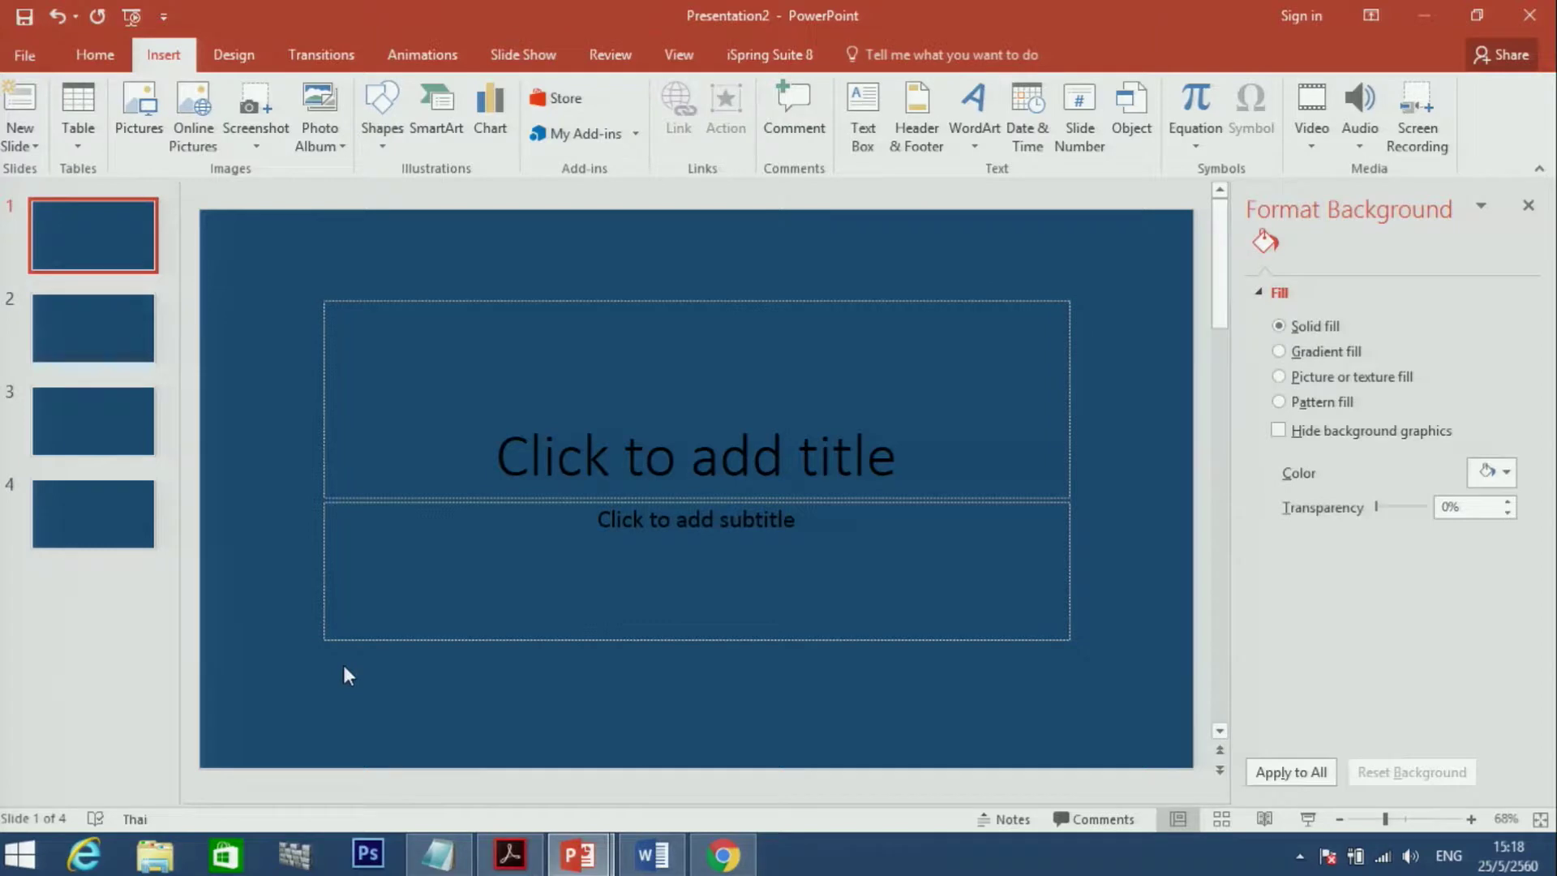
left_click(123, 356)
left_click(113, 450)
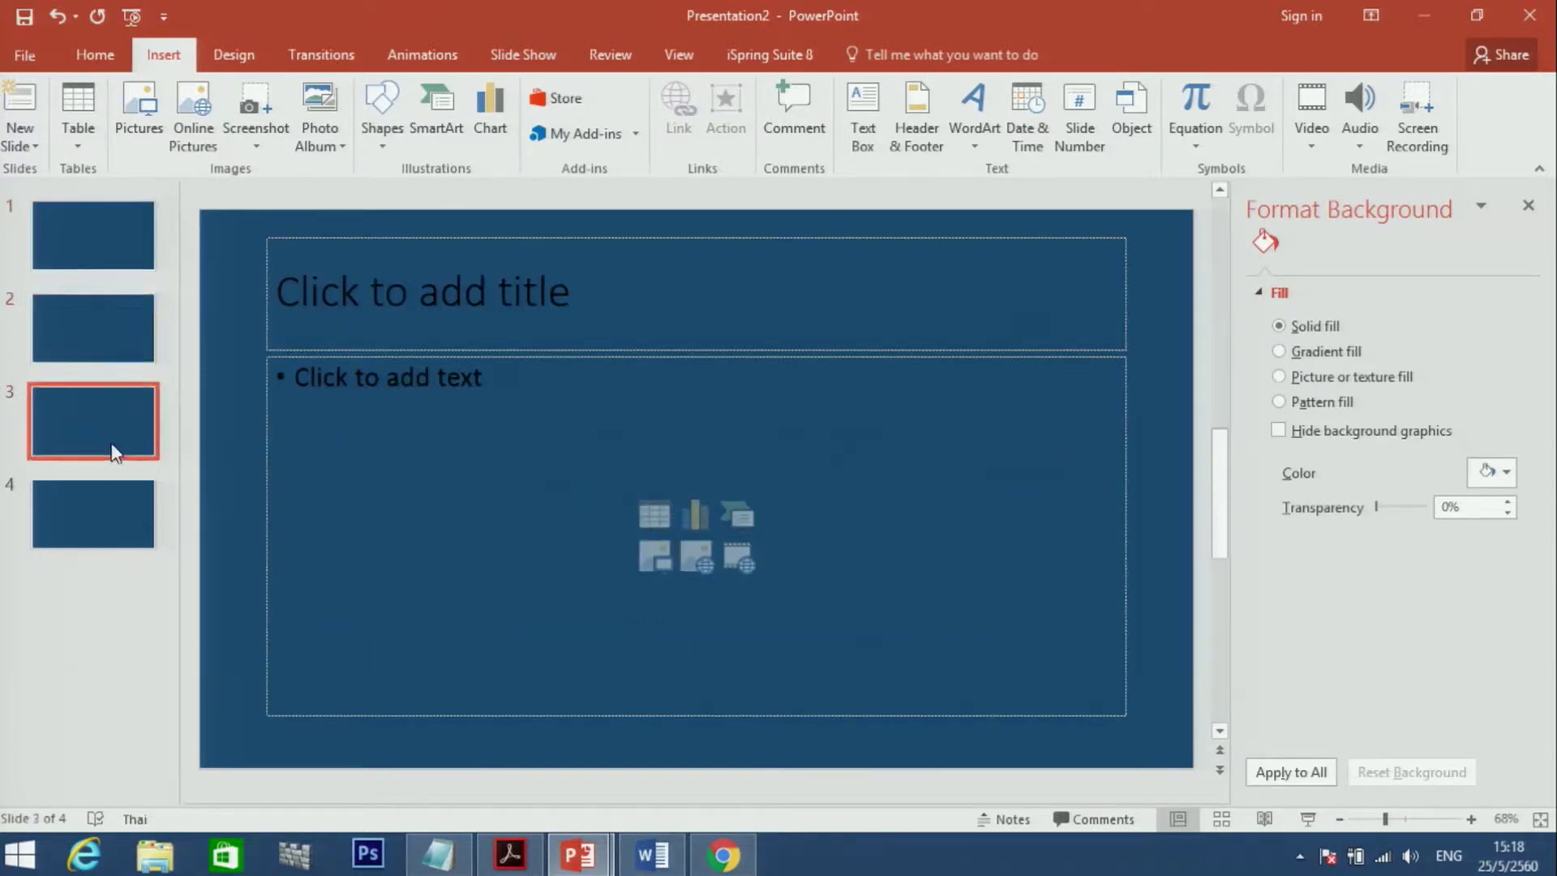
left_click(106, 511)
left_click(123, 239)
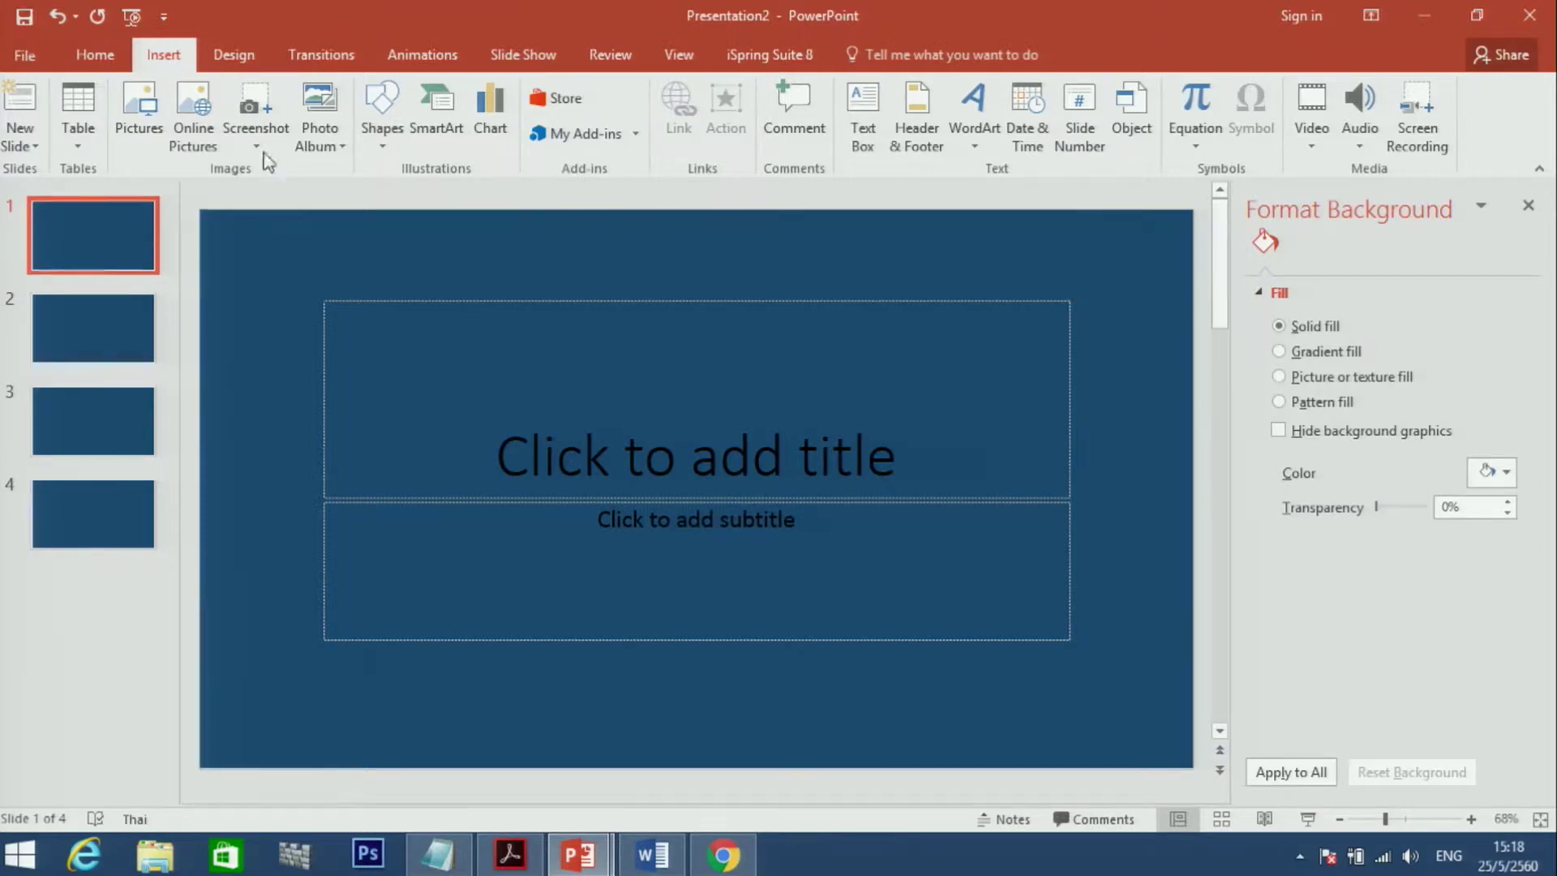
Switch slide 1 to a gradient fill using the yellow preset, radiating from the centre.
left_click(1340, 362)
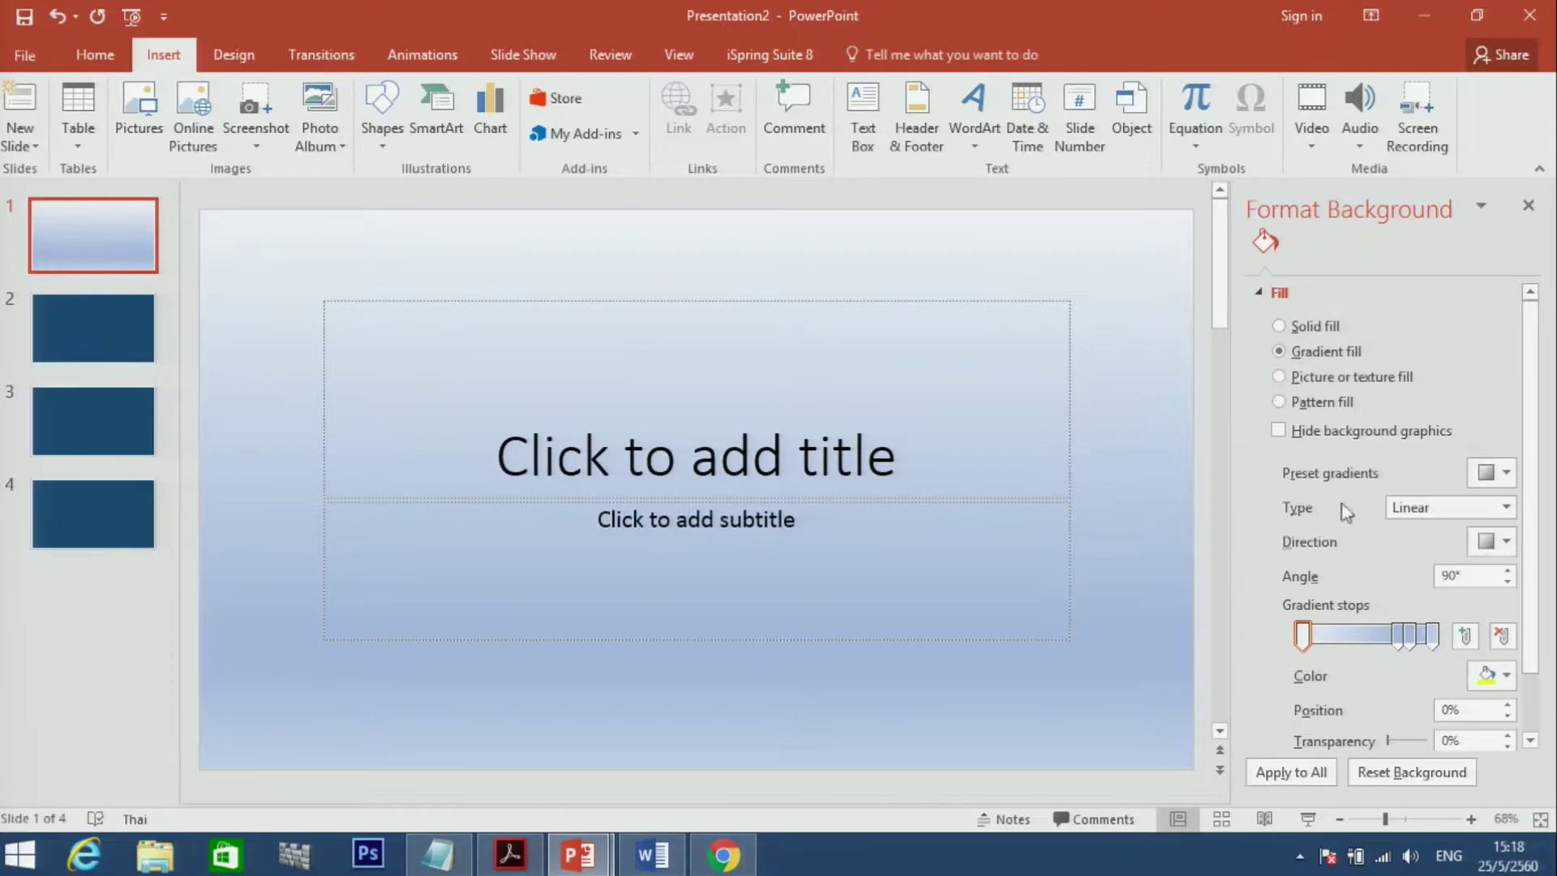
scroll(1434, 538, "down", 3)
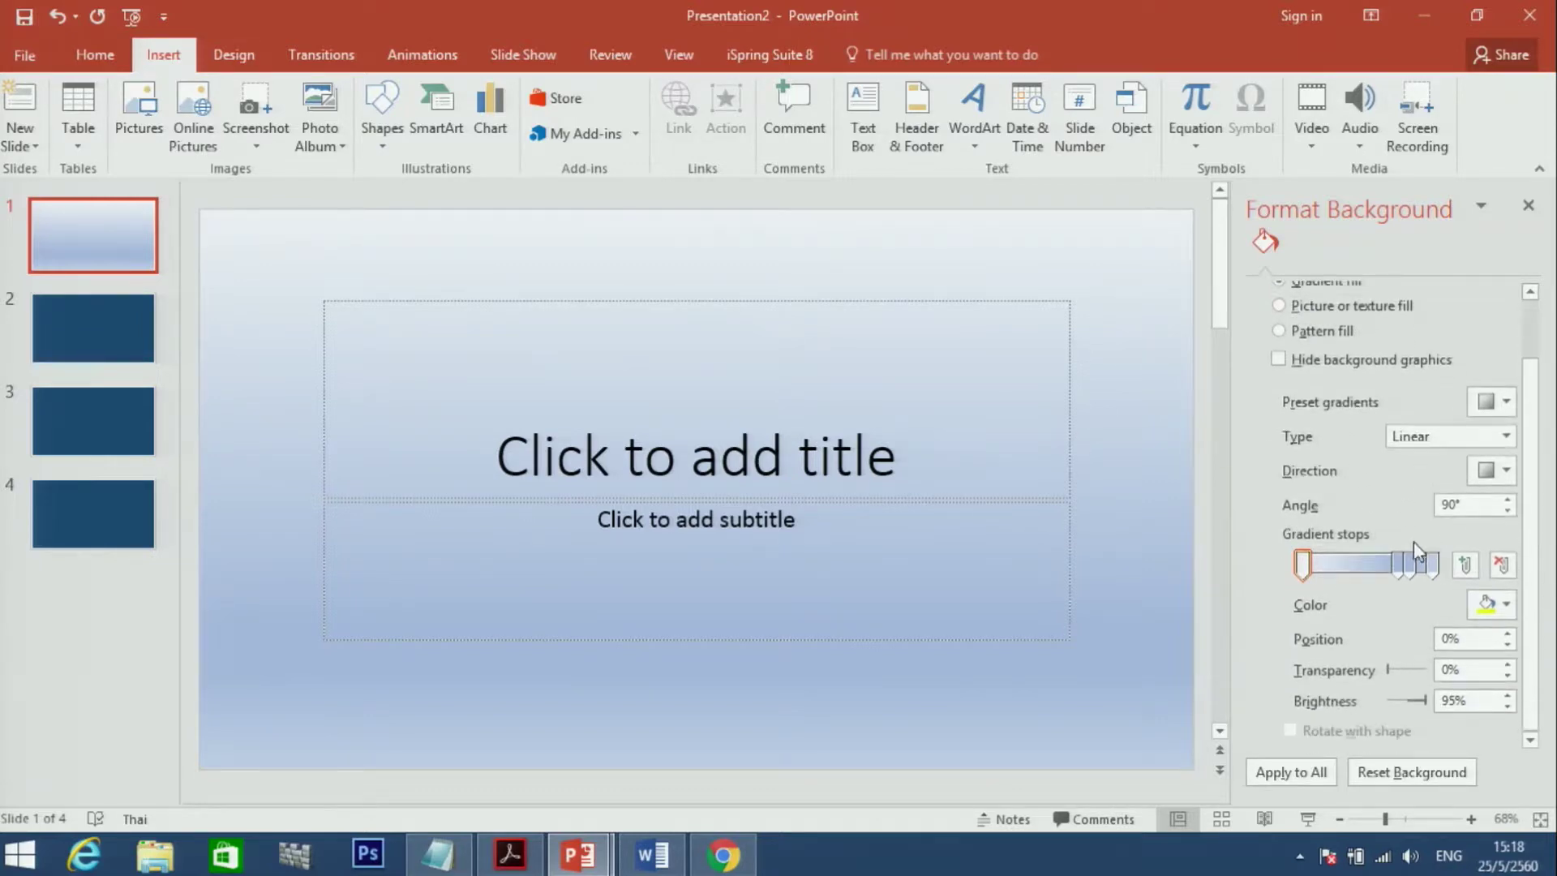
left_click(1506, 402)
left_click(1434, 490)
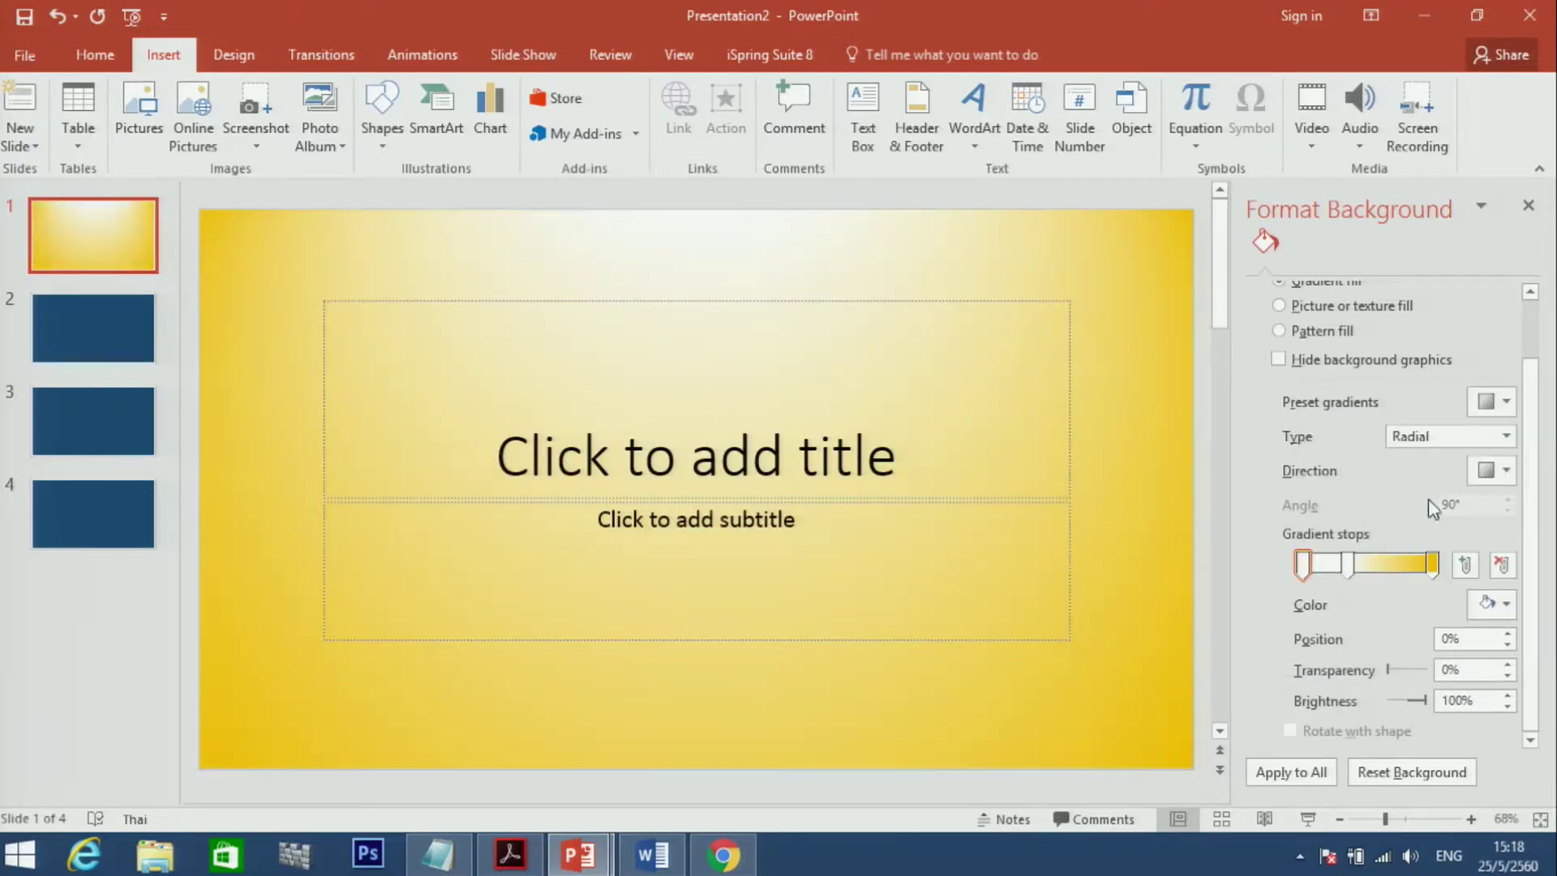
left_click(1505, 472)
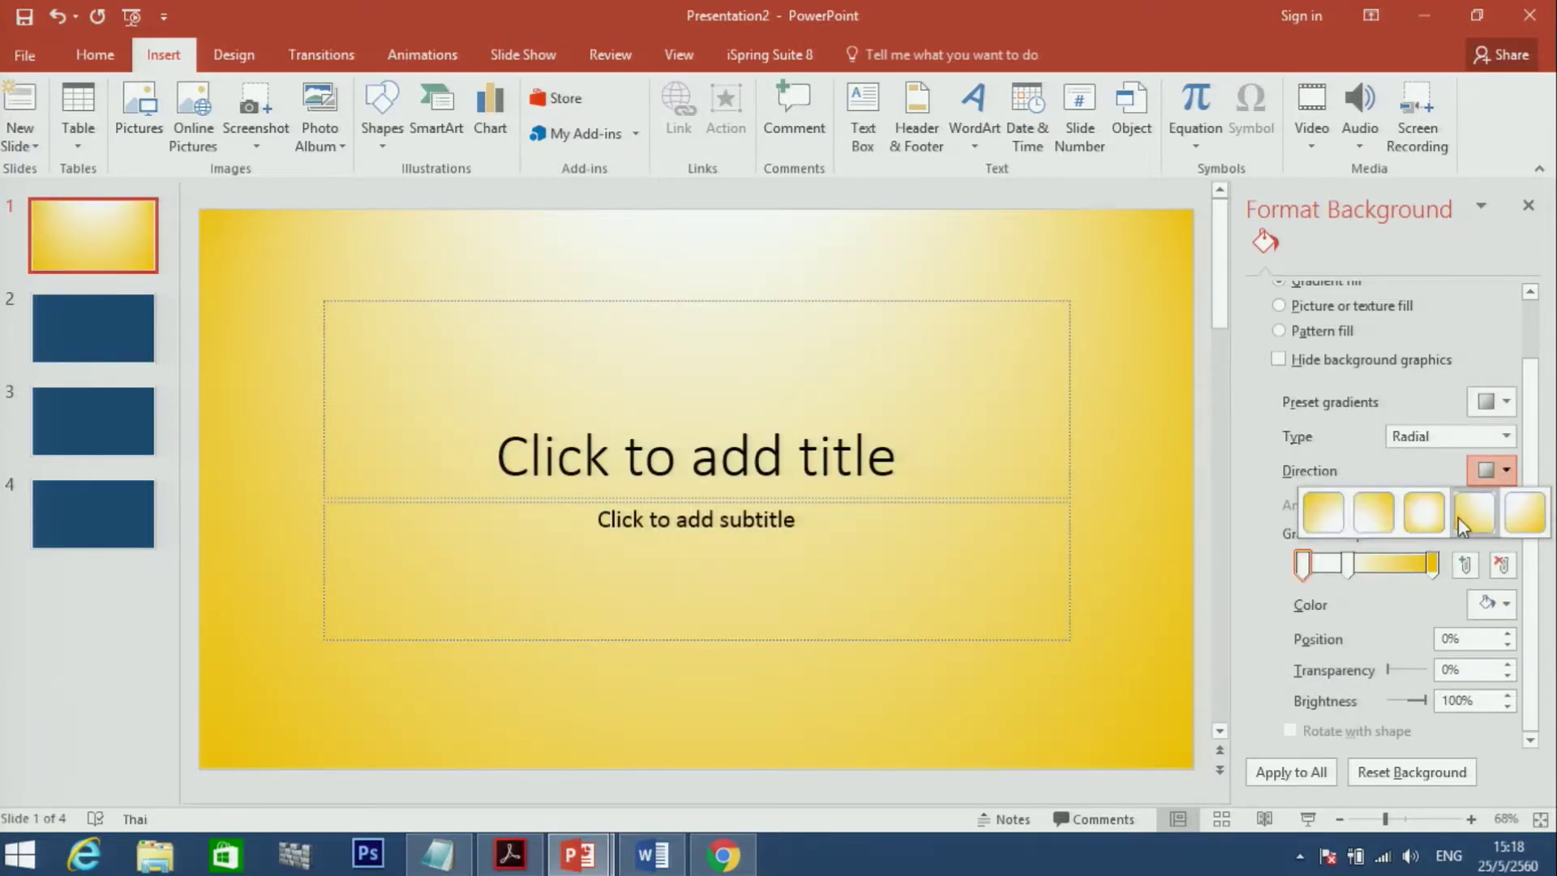
left_click(1439, 515)
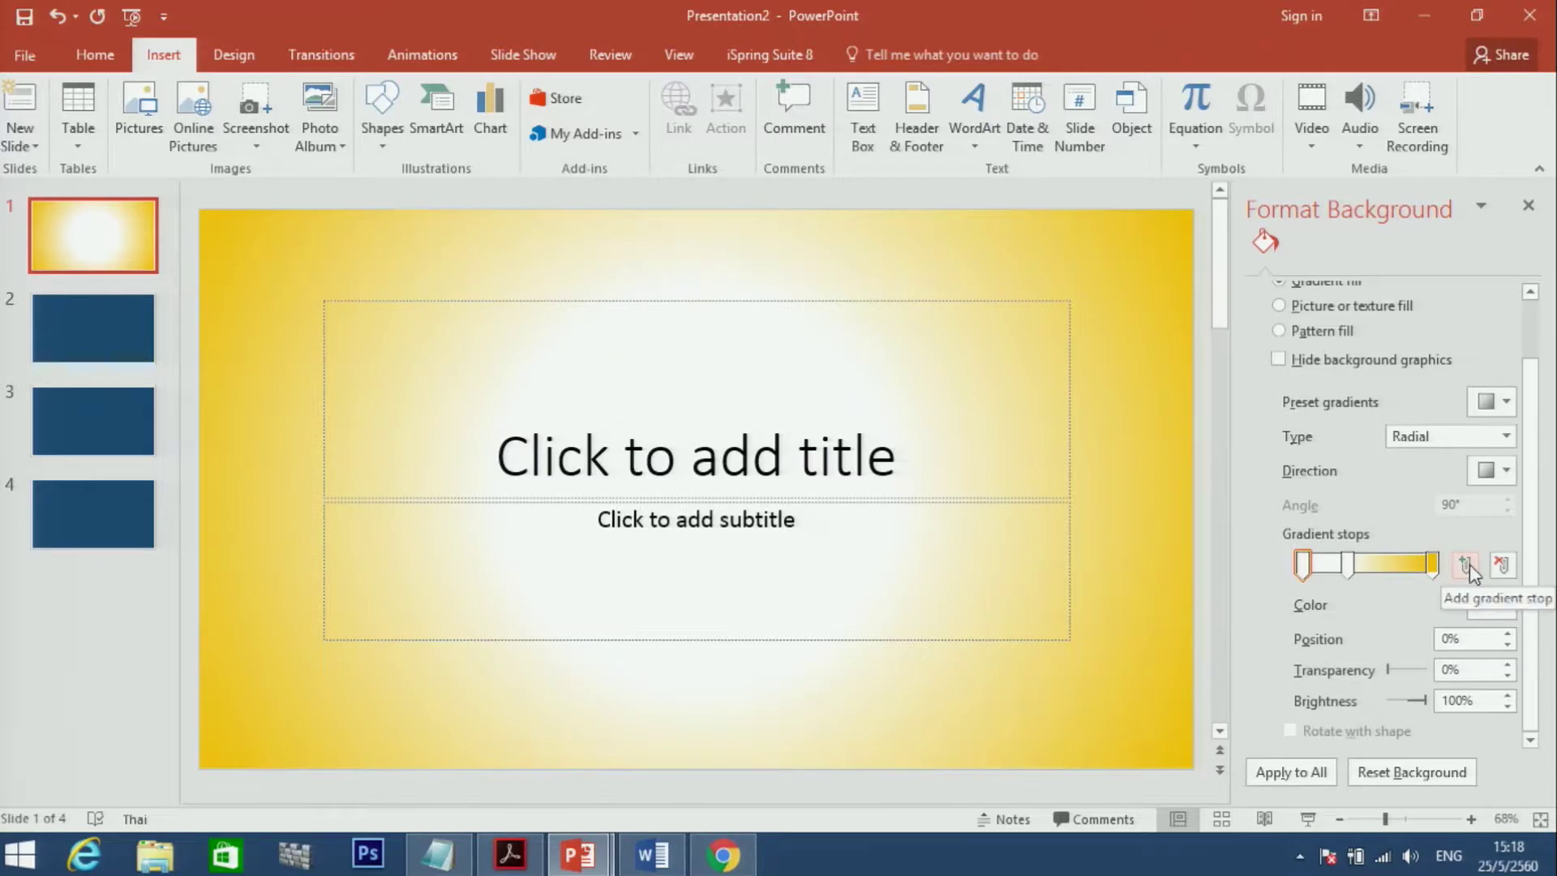
Set the outer gradient stop to green and the first stop to white, after trying orange.
left_click(1433, 563)
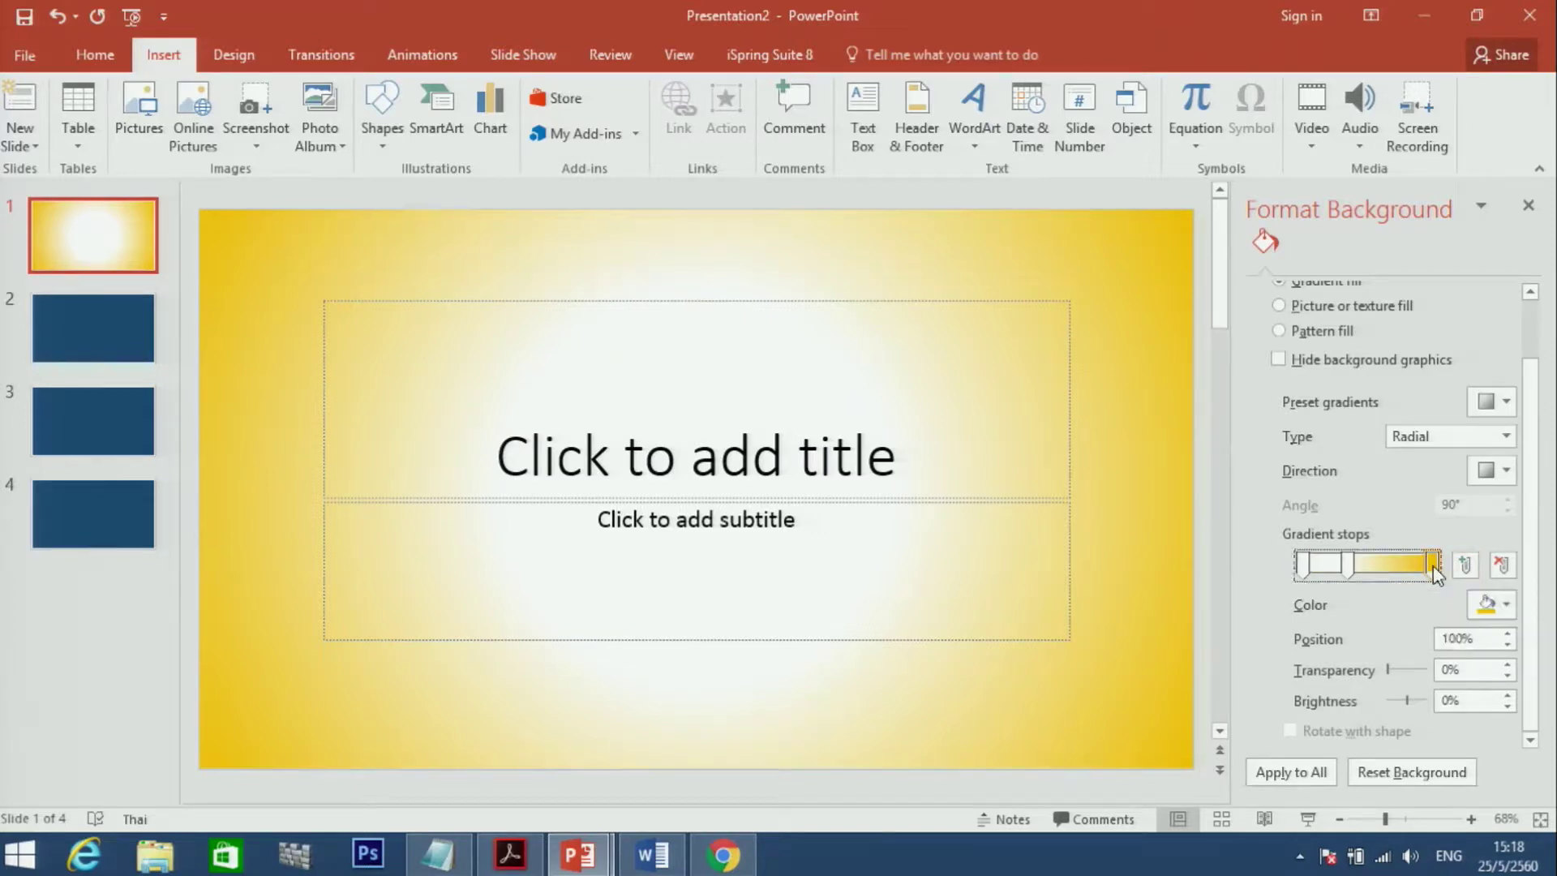
left_click(1506, 606)
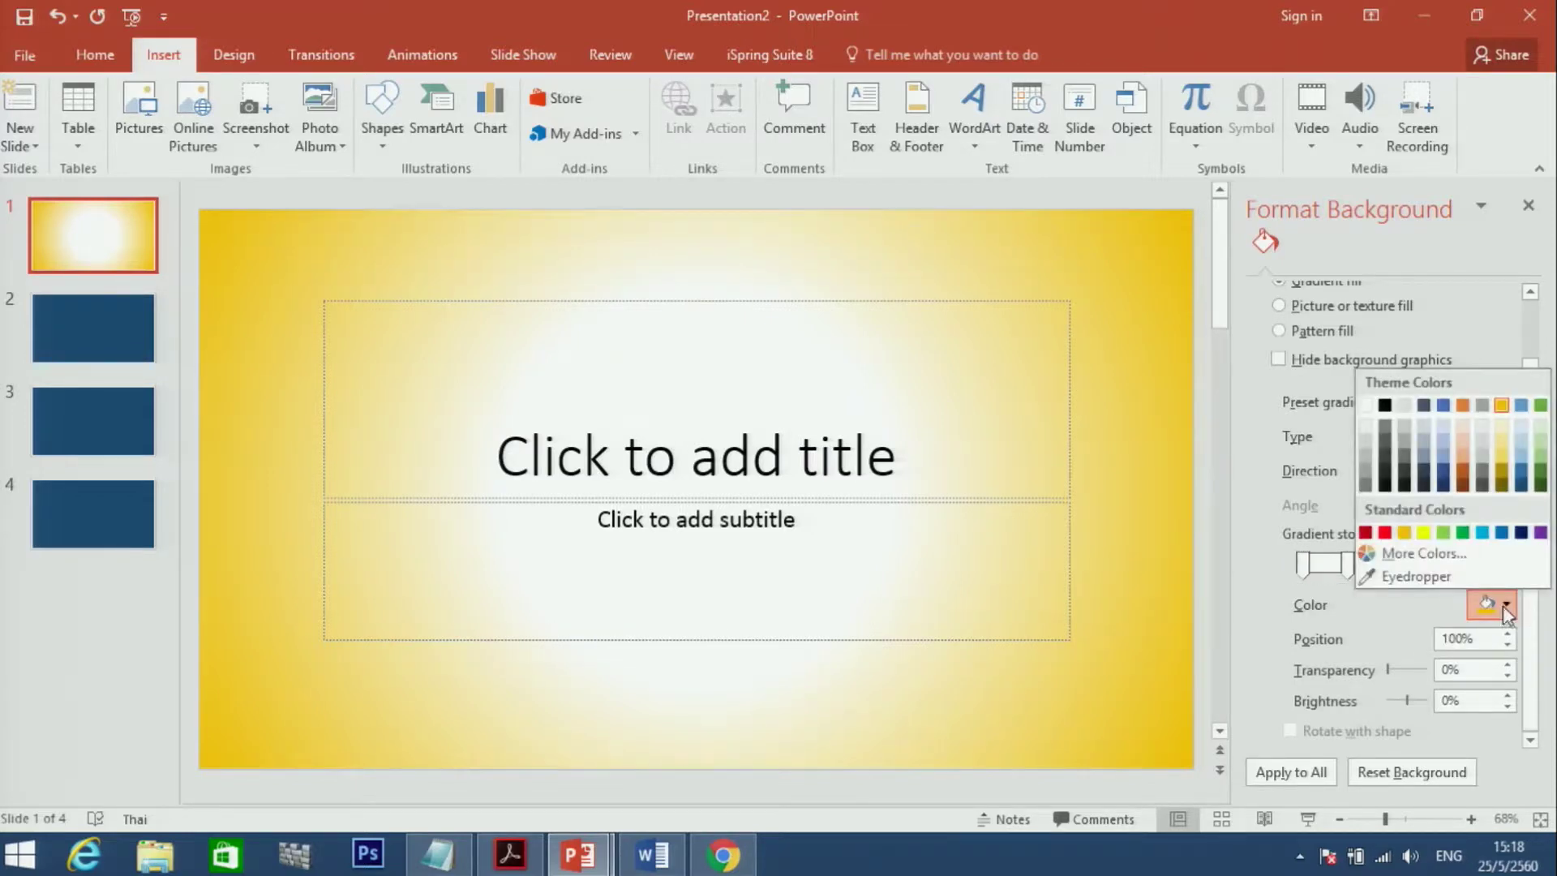
left_click(1463, 533)
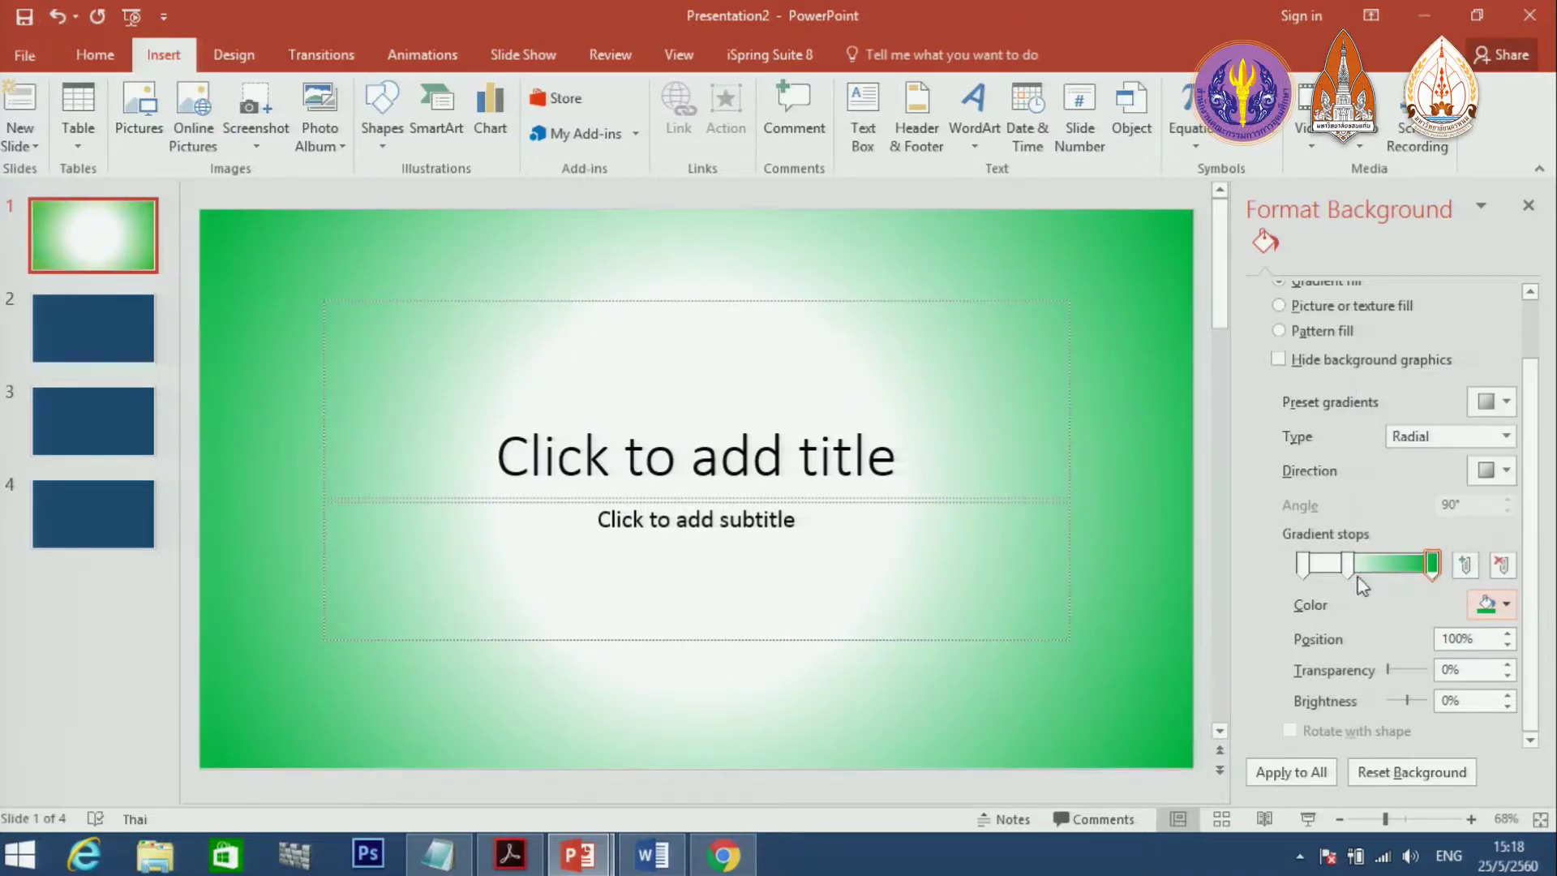
left_click(1306, 565)
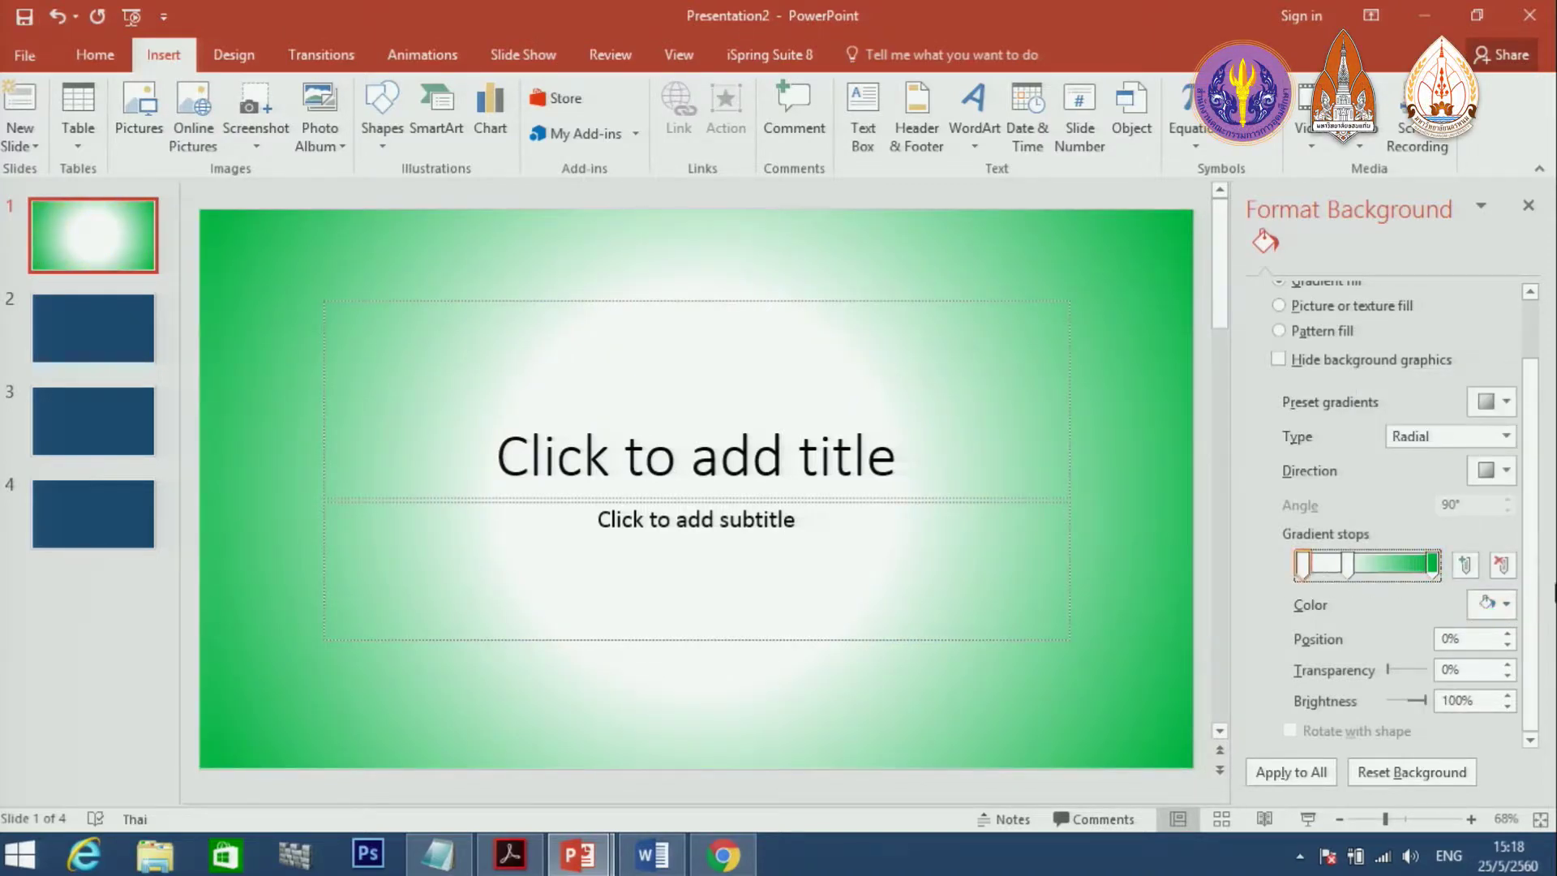
left_click(1499, 603)
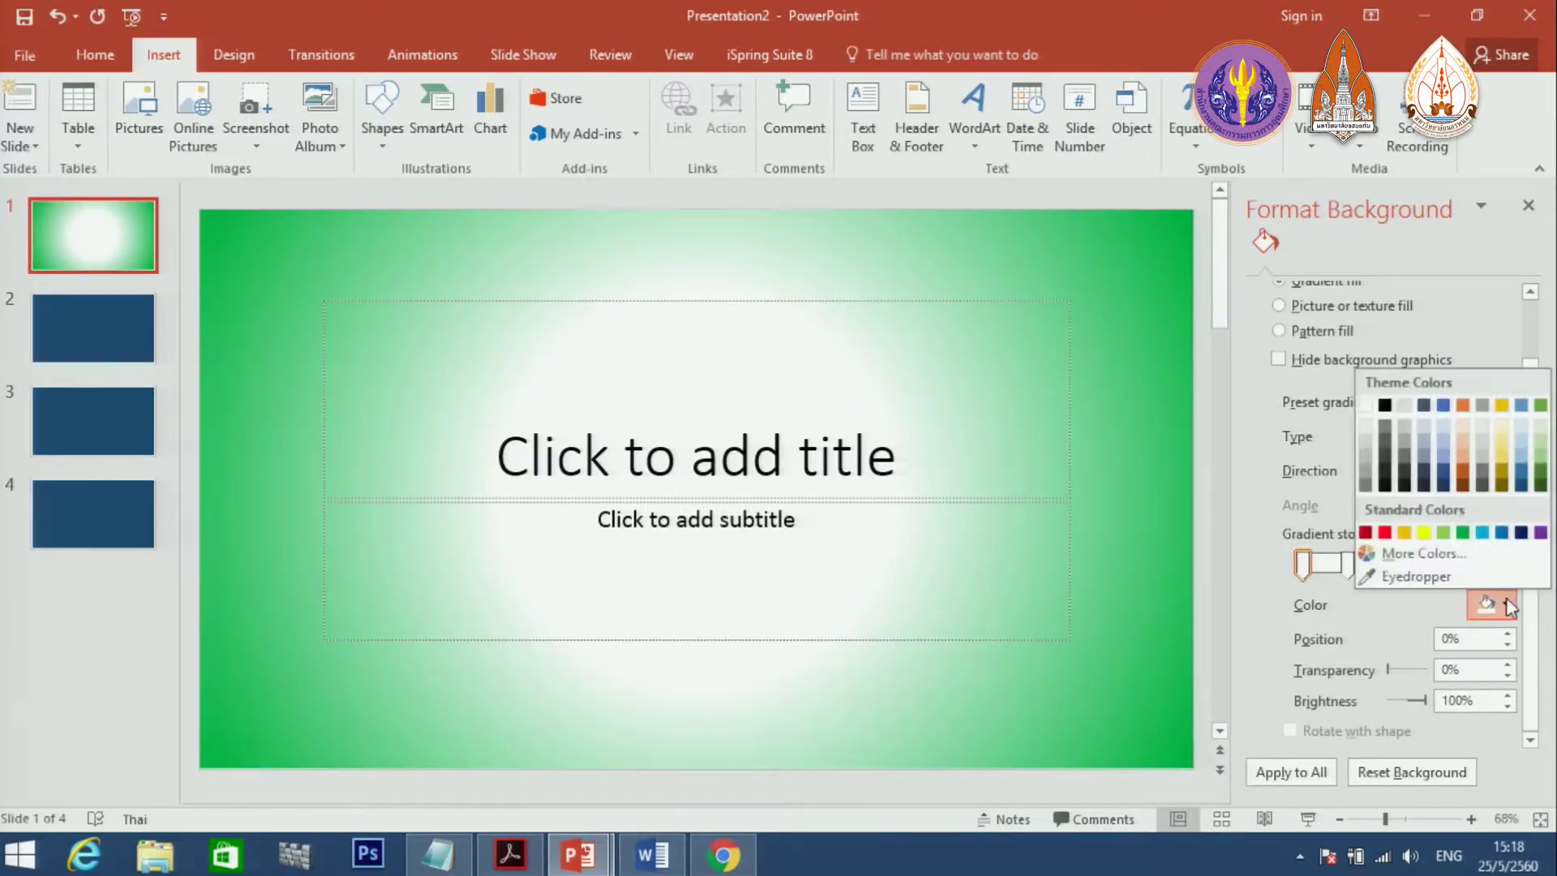
left_click(1463, 405)
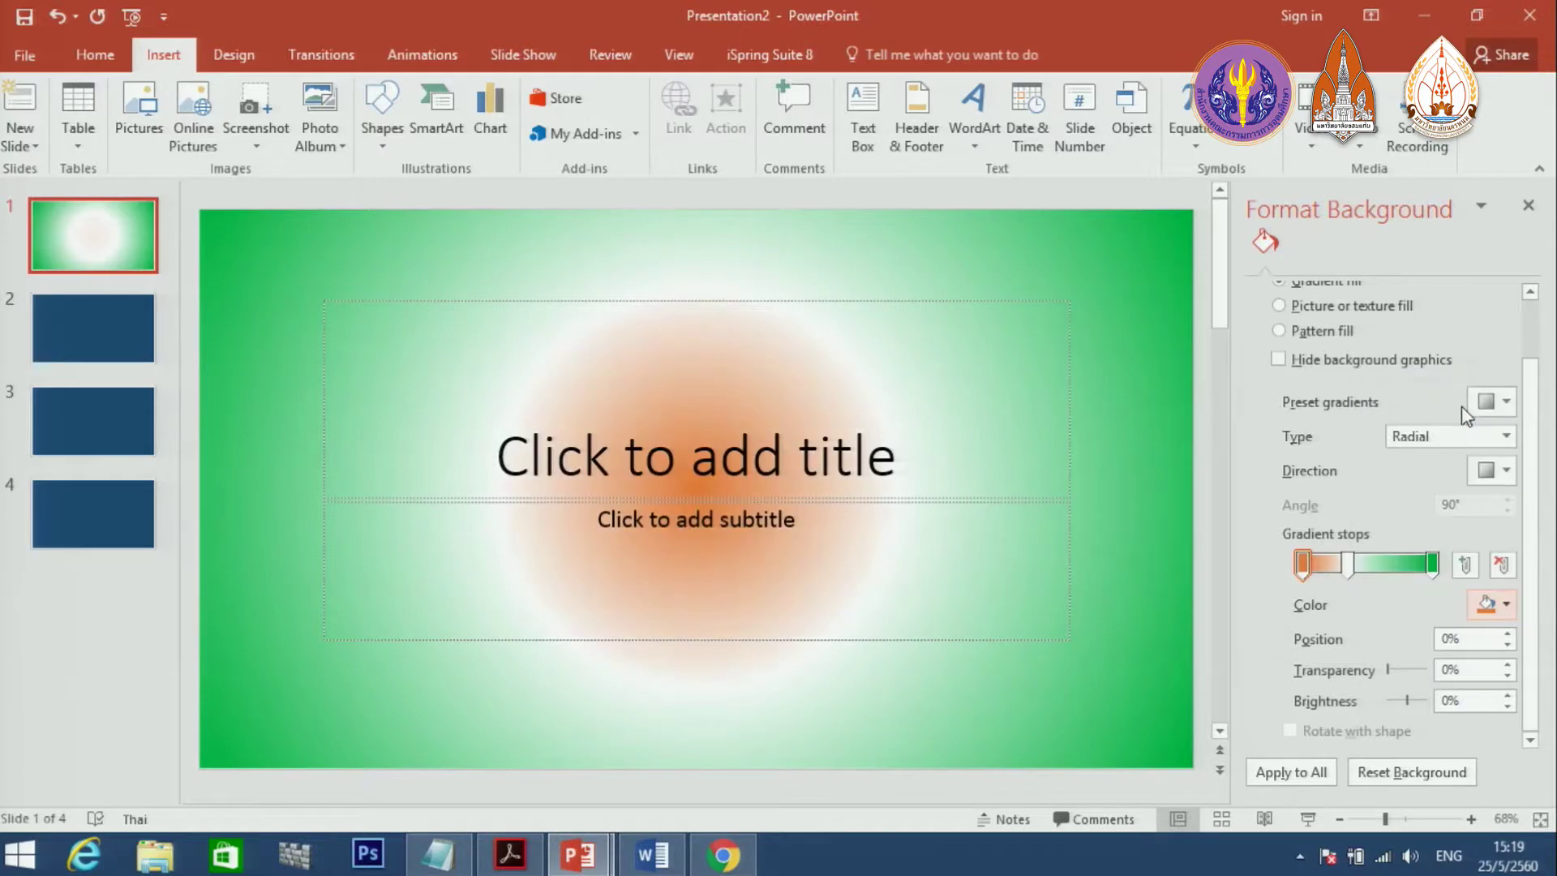
left_click(1303, 567)
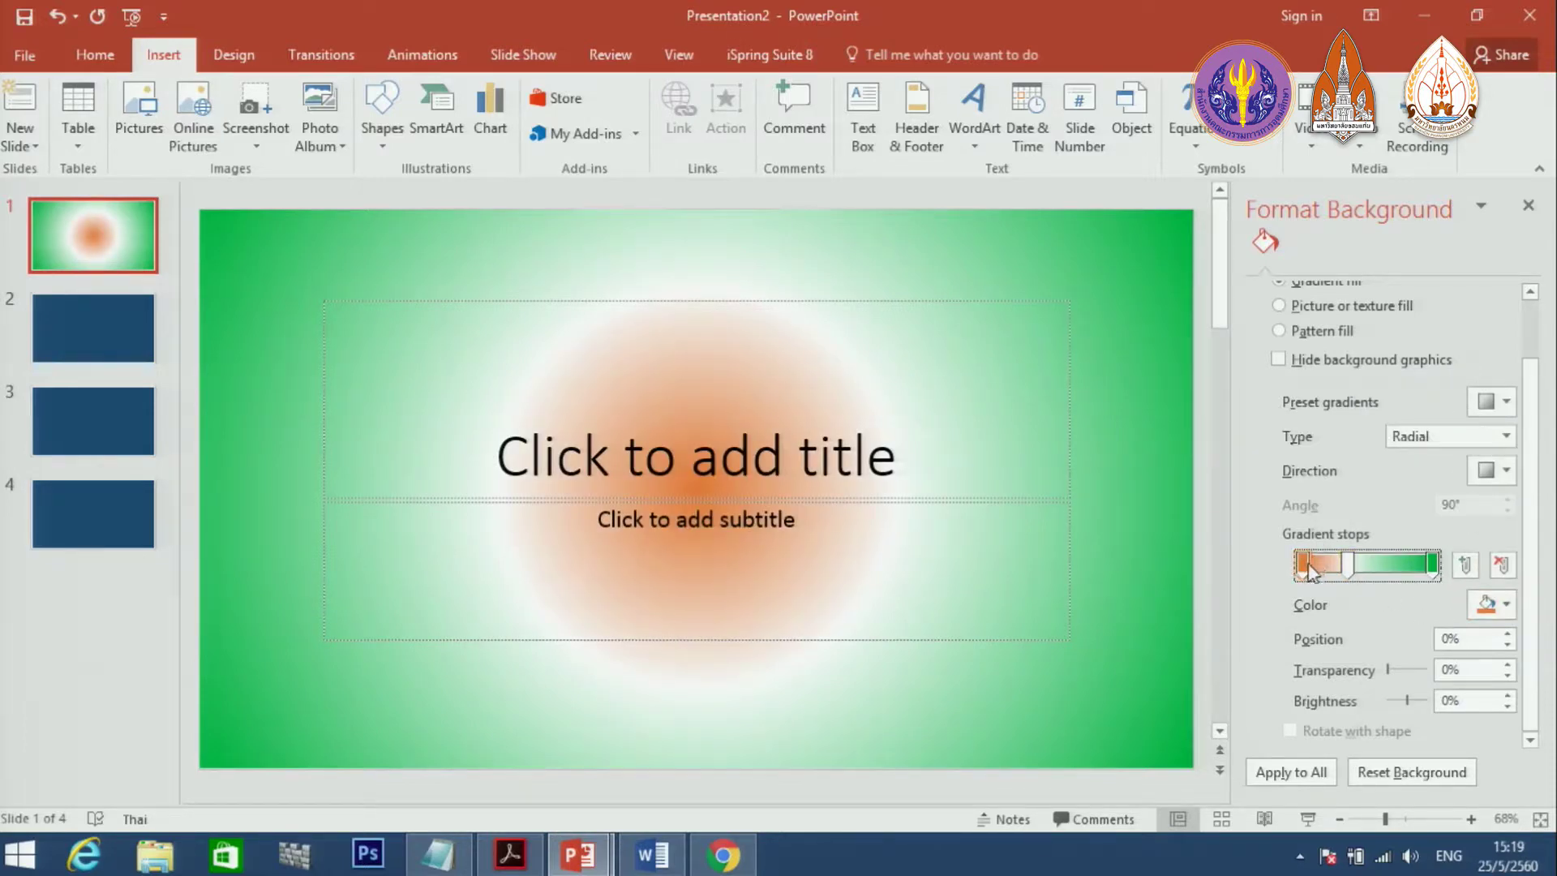
left_click(1508, 609)
left_click(1376, 406)
left_click(1072, 445)
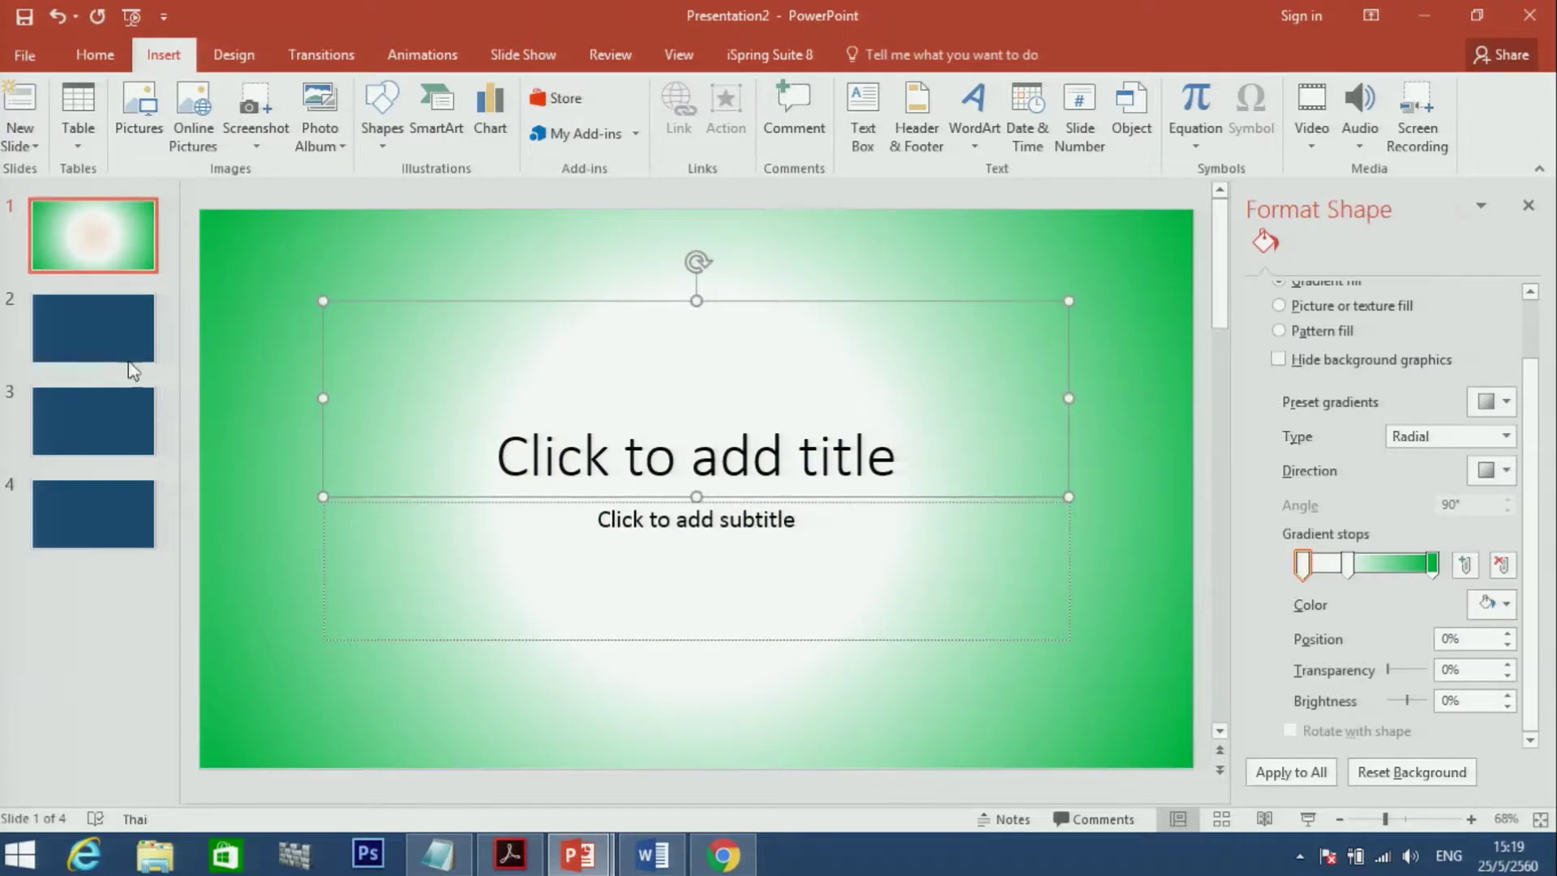
Deselect the title and apply the green-to-white radial gradient to all four slides.
left_click(1042, 450)
left_click(243, 312)
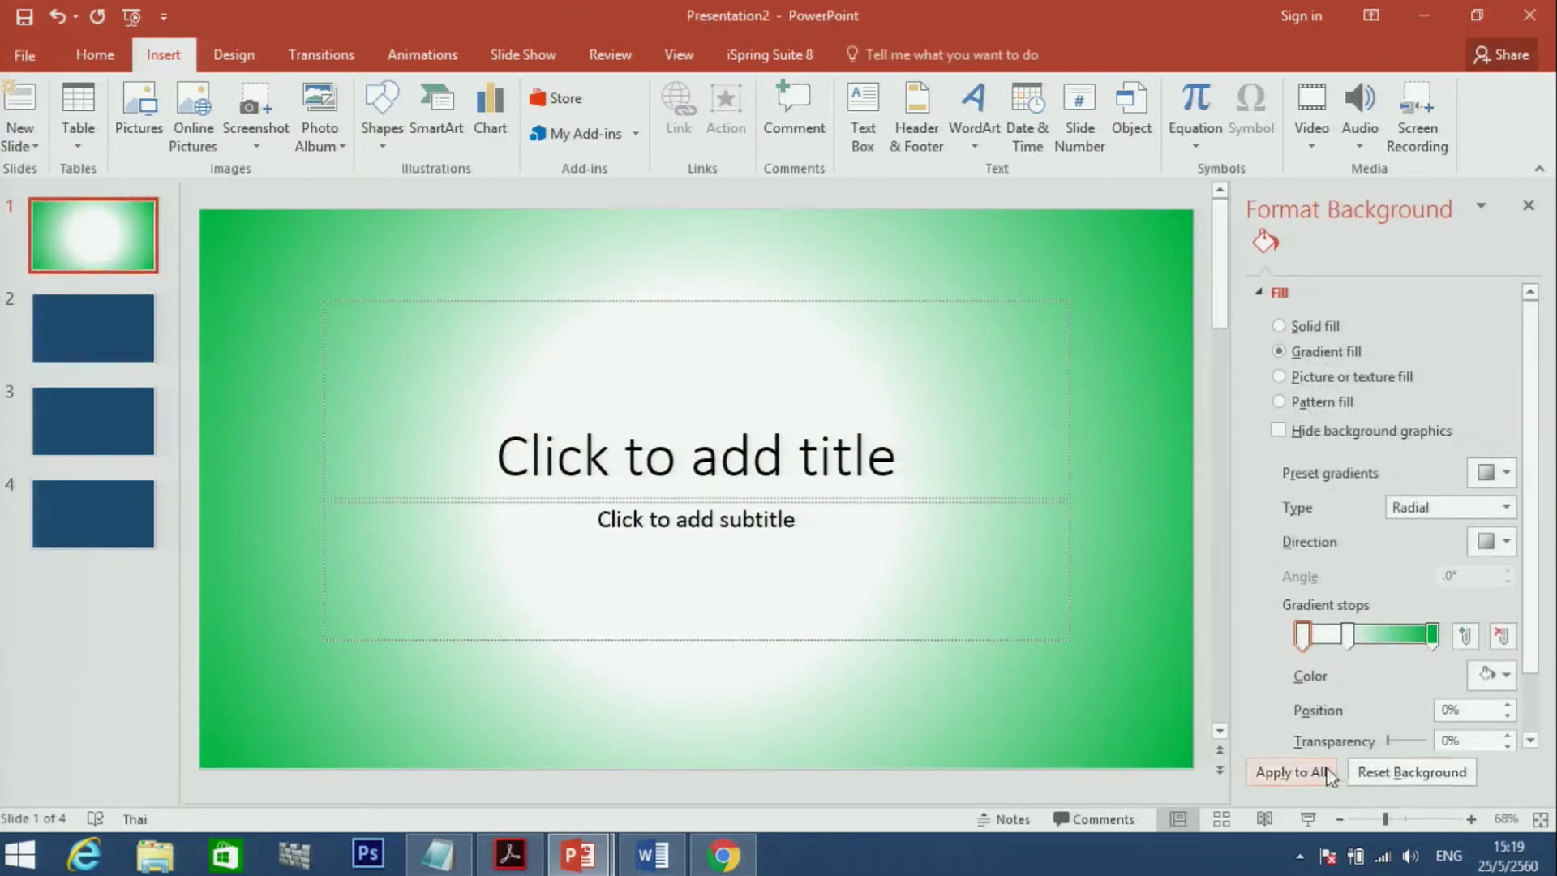
left_click(1296, 773)
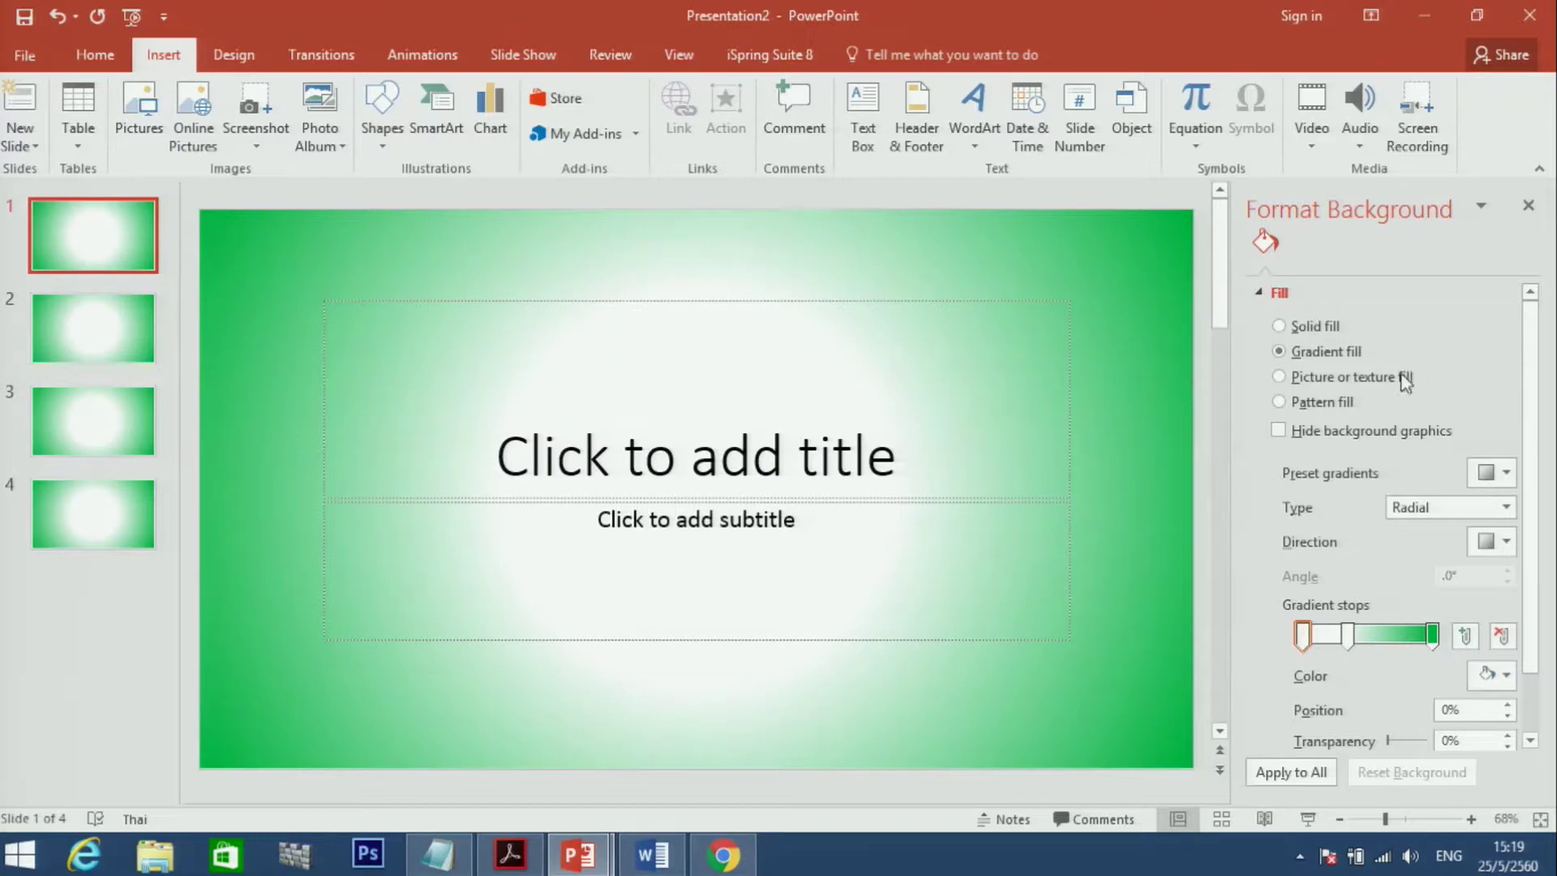
Switch slide 1's background to Picture or texture fill, giving it the tan woven texture.
left_click(1273, 386)
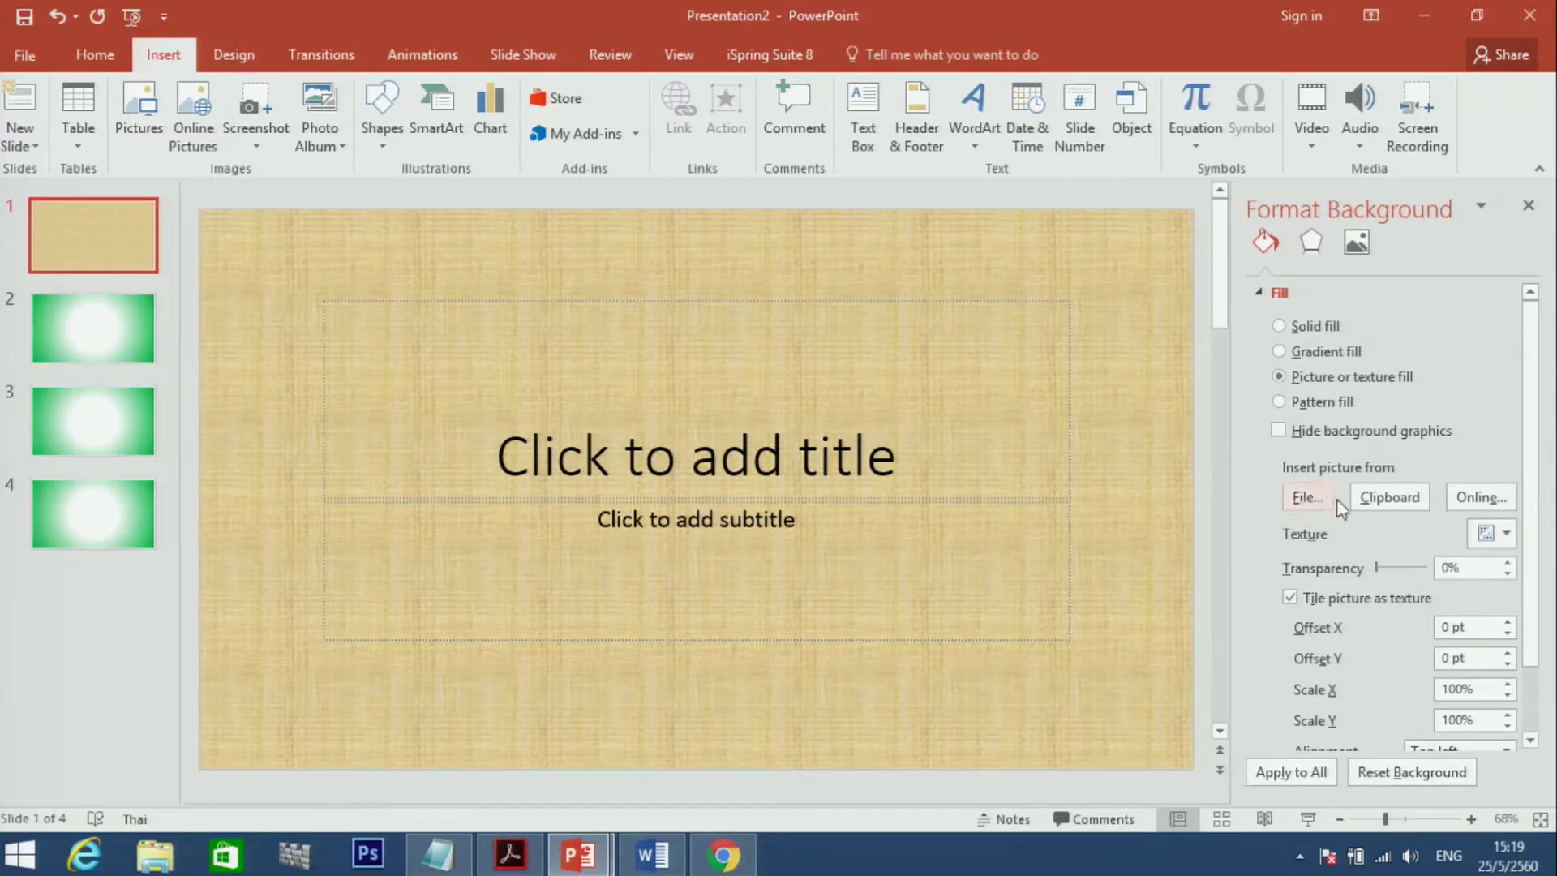
Browse to the Pictures folder and insert the pink roses photo as slide 1's background.
left_click(1313, 499)
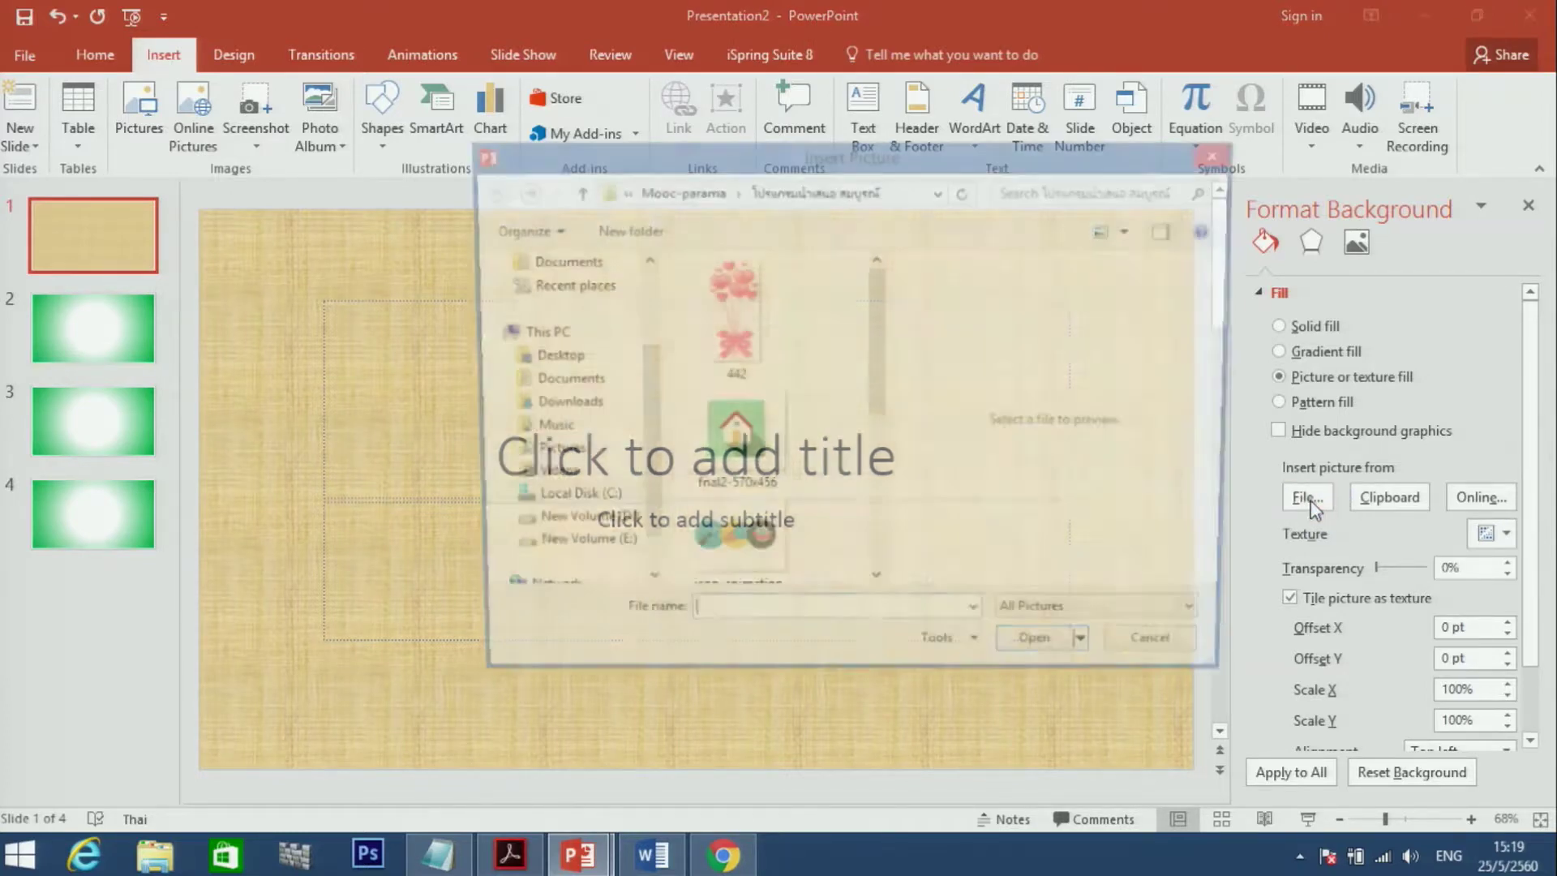
left_click_drag(876, 358, 876, 532)
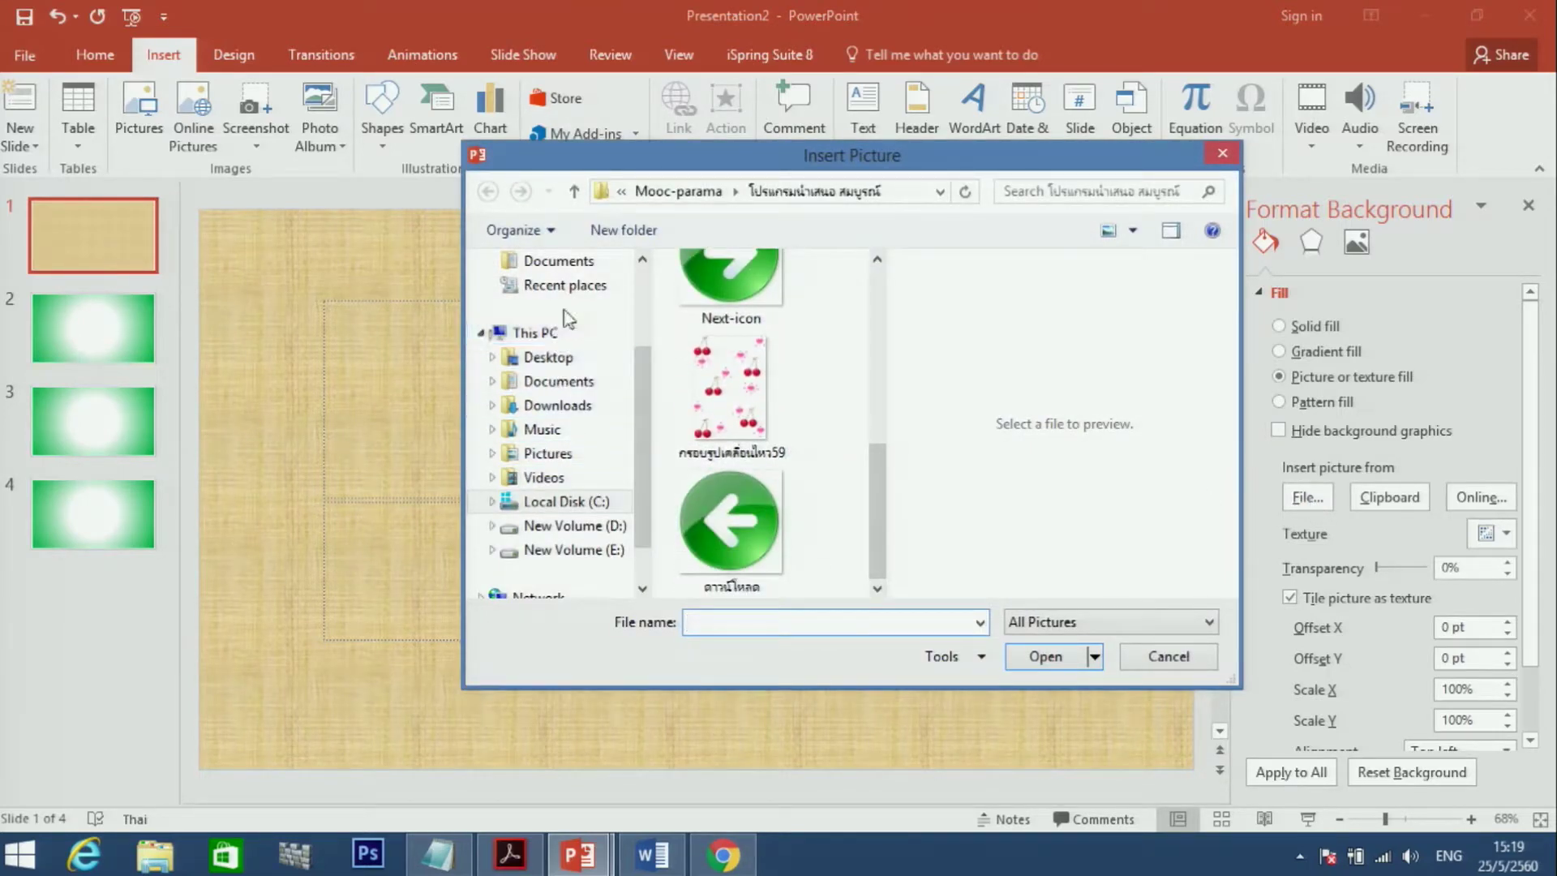
left_click_drag(641, 382, 641, 305)
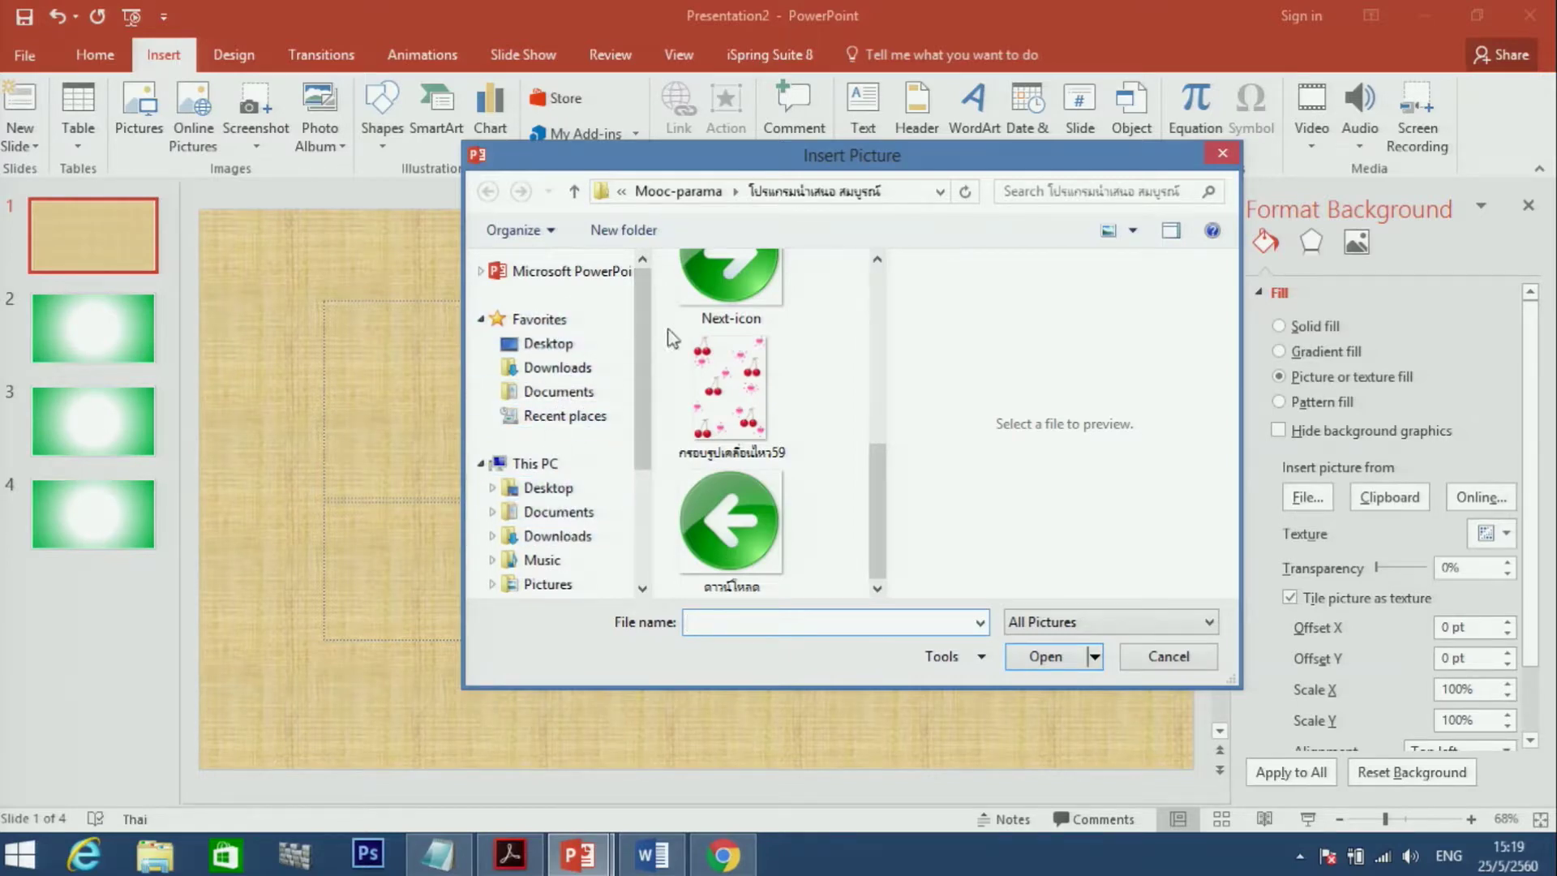
left_click_drag(640, 392, 640, 497)
left_click(556, 414)
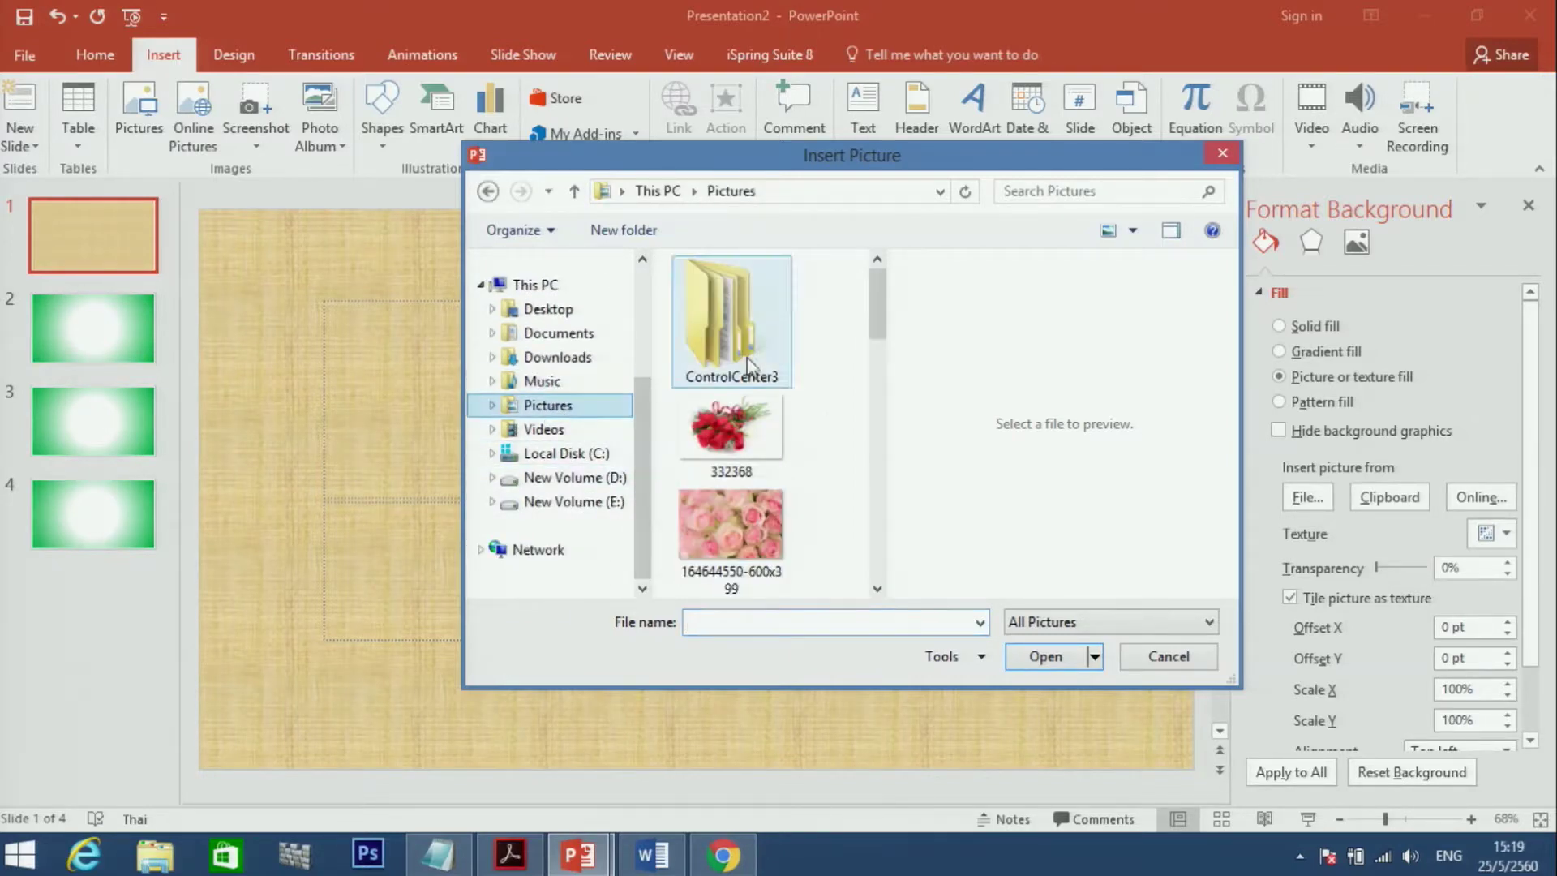
double_click(763, 532)
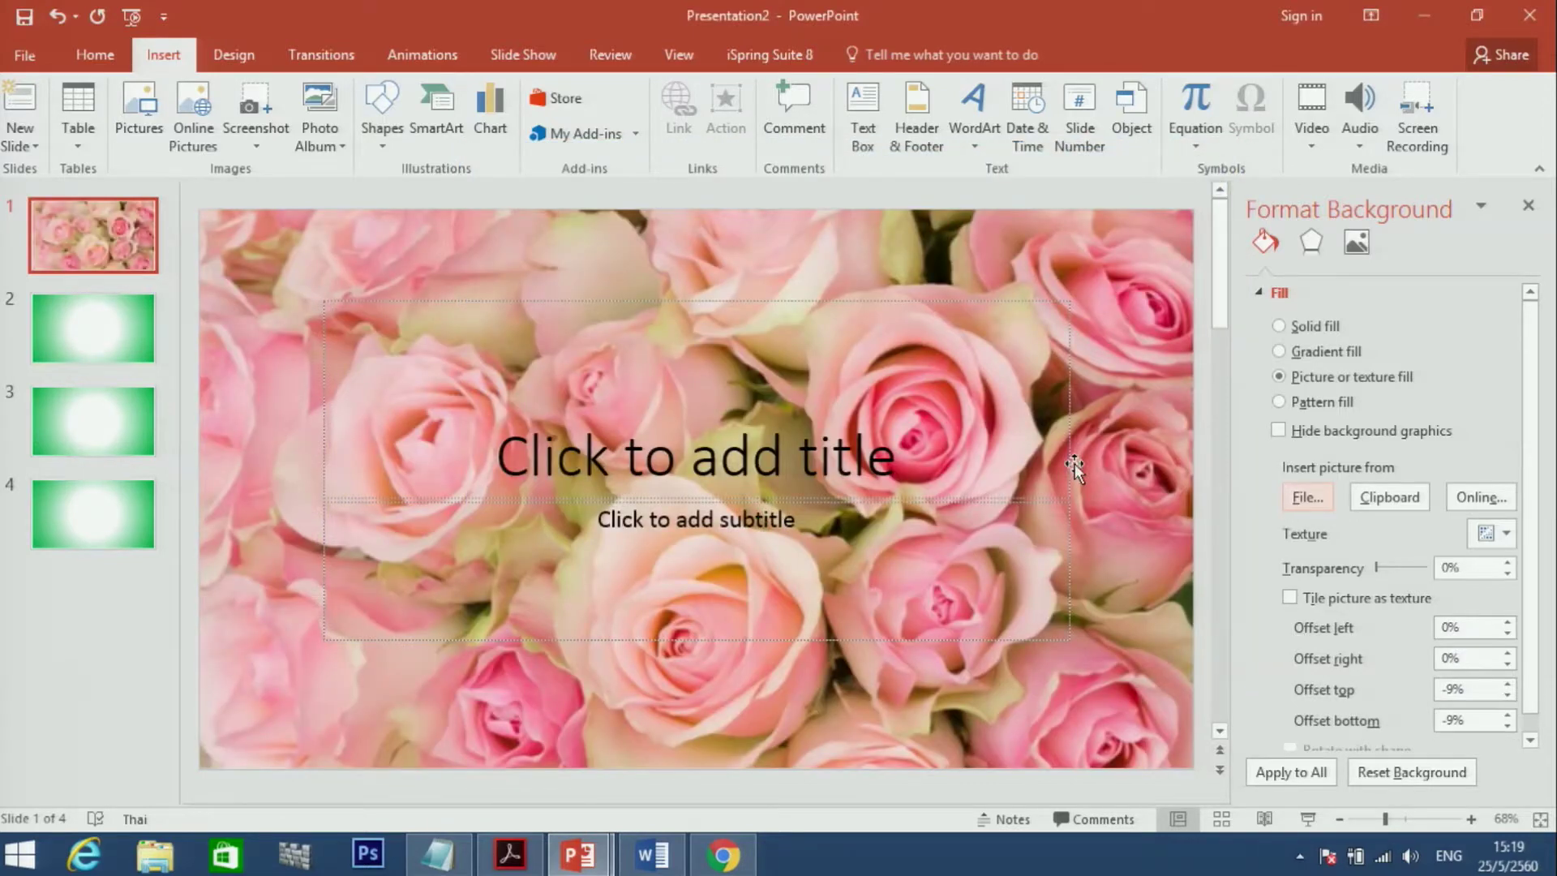
left_click(1320, 497)
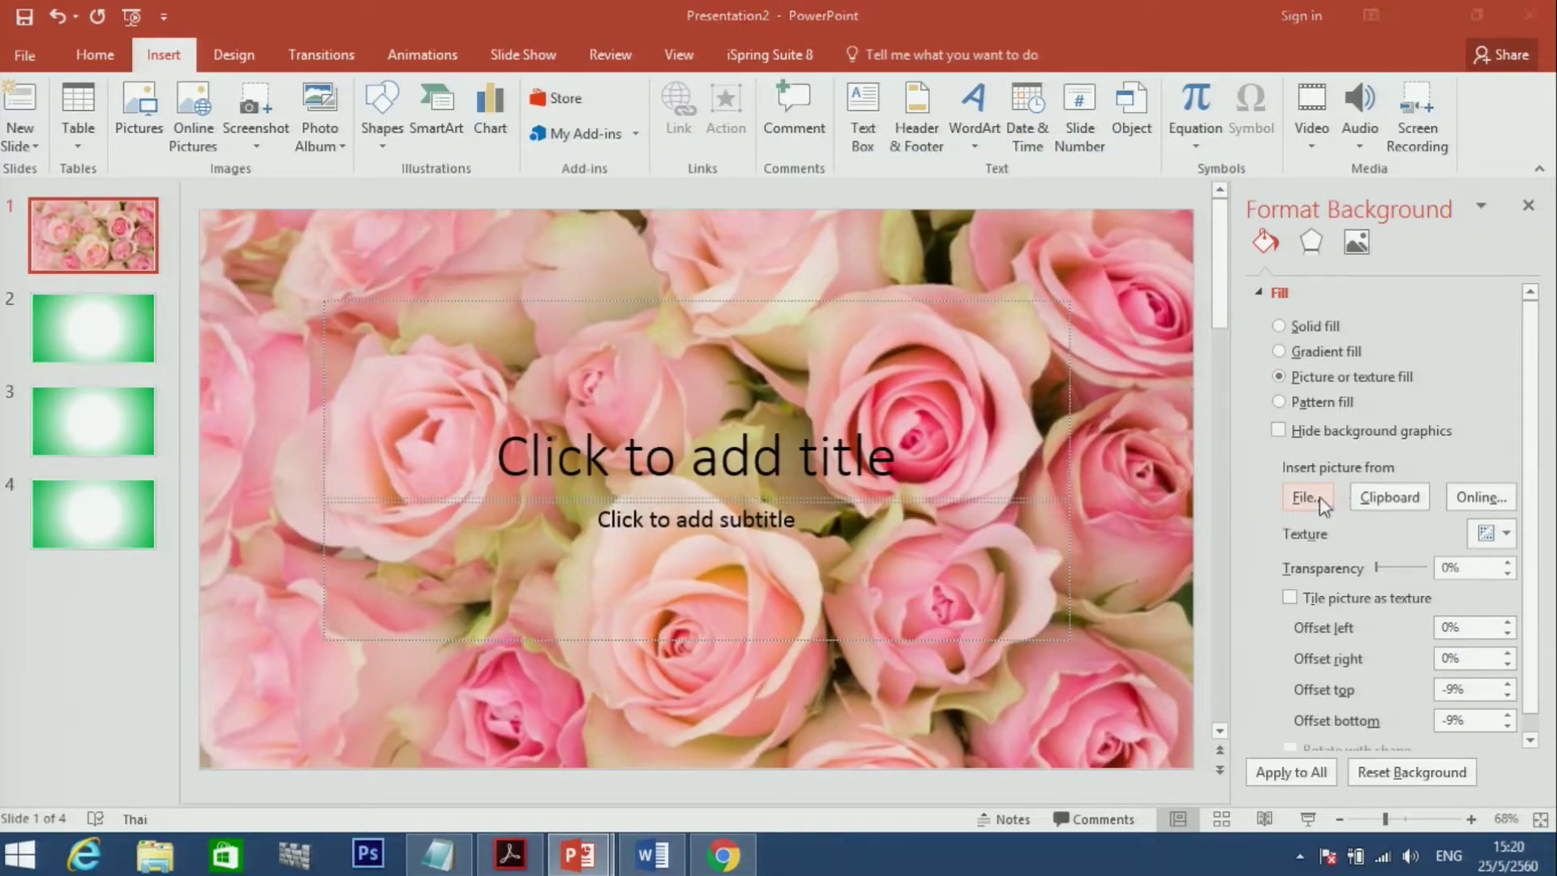
left_click(757, 527)
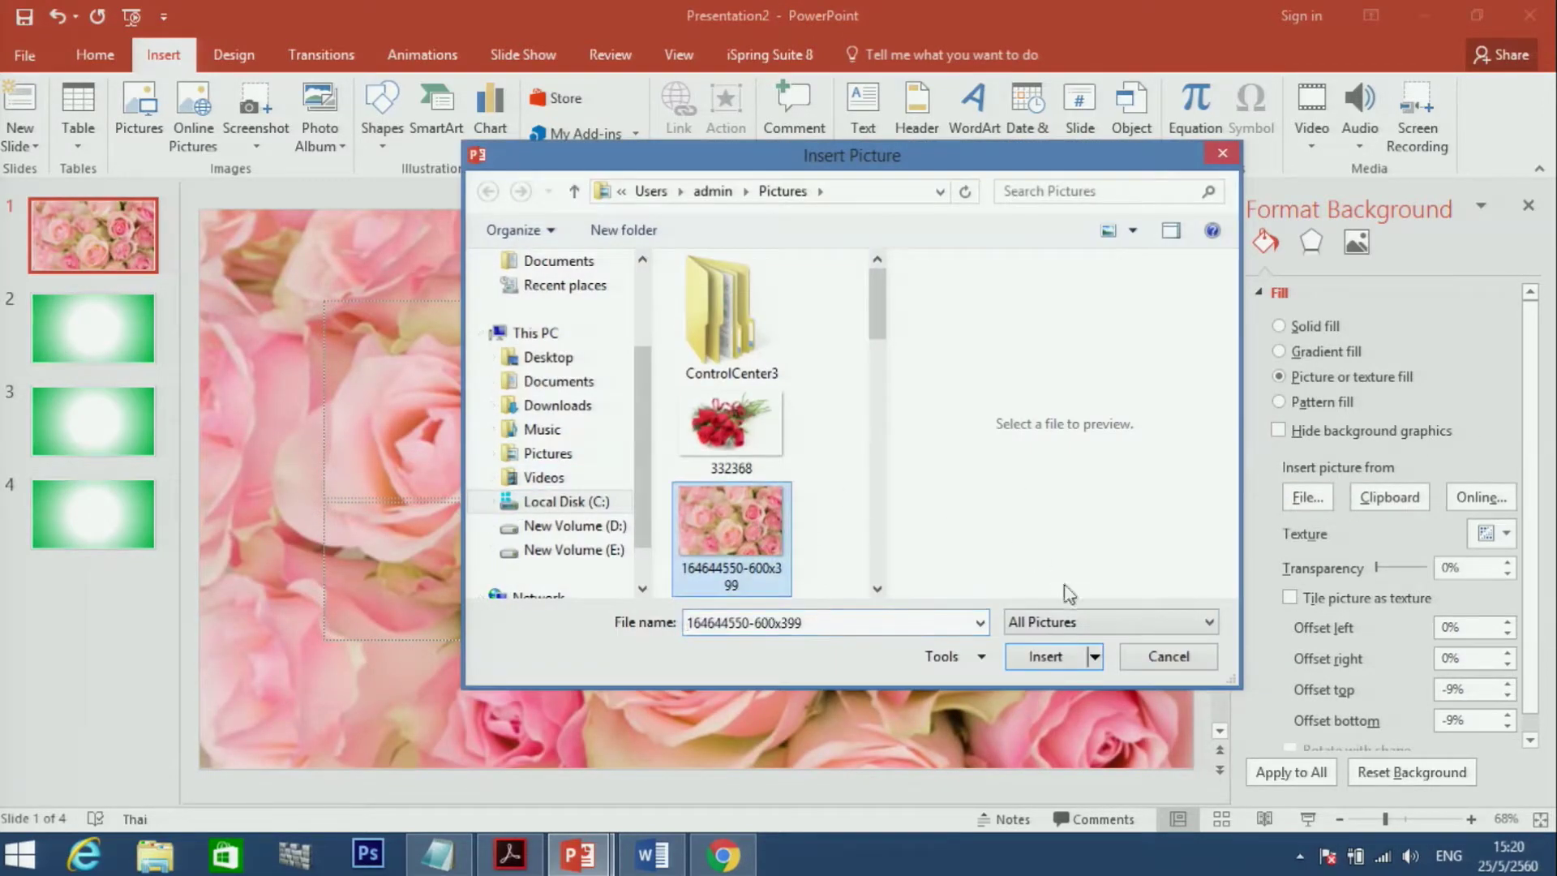
left_click(1065, 656)
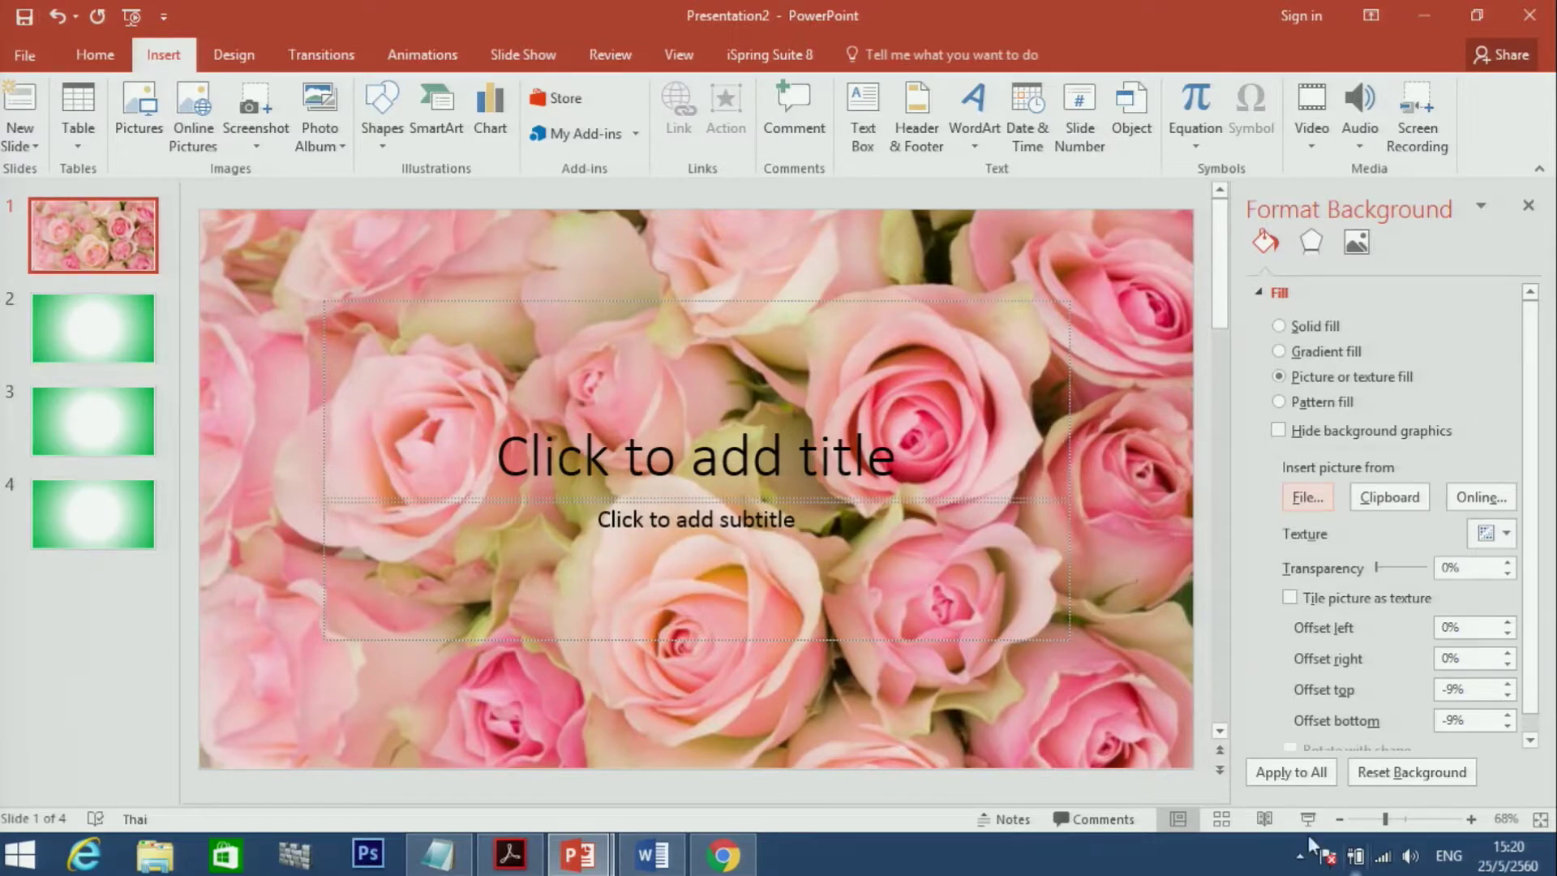
left_click(1293, 774)
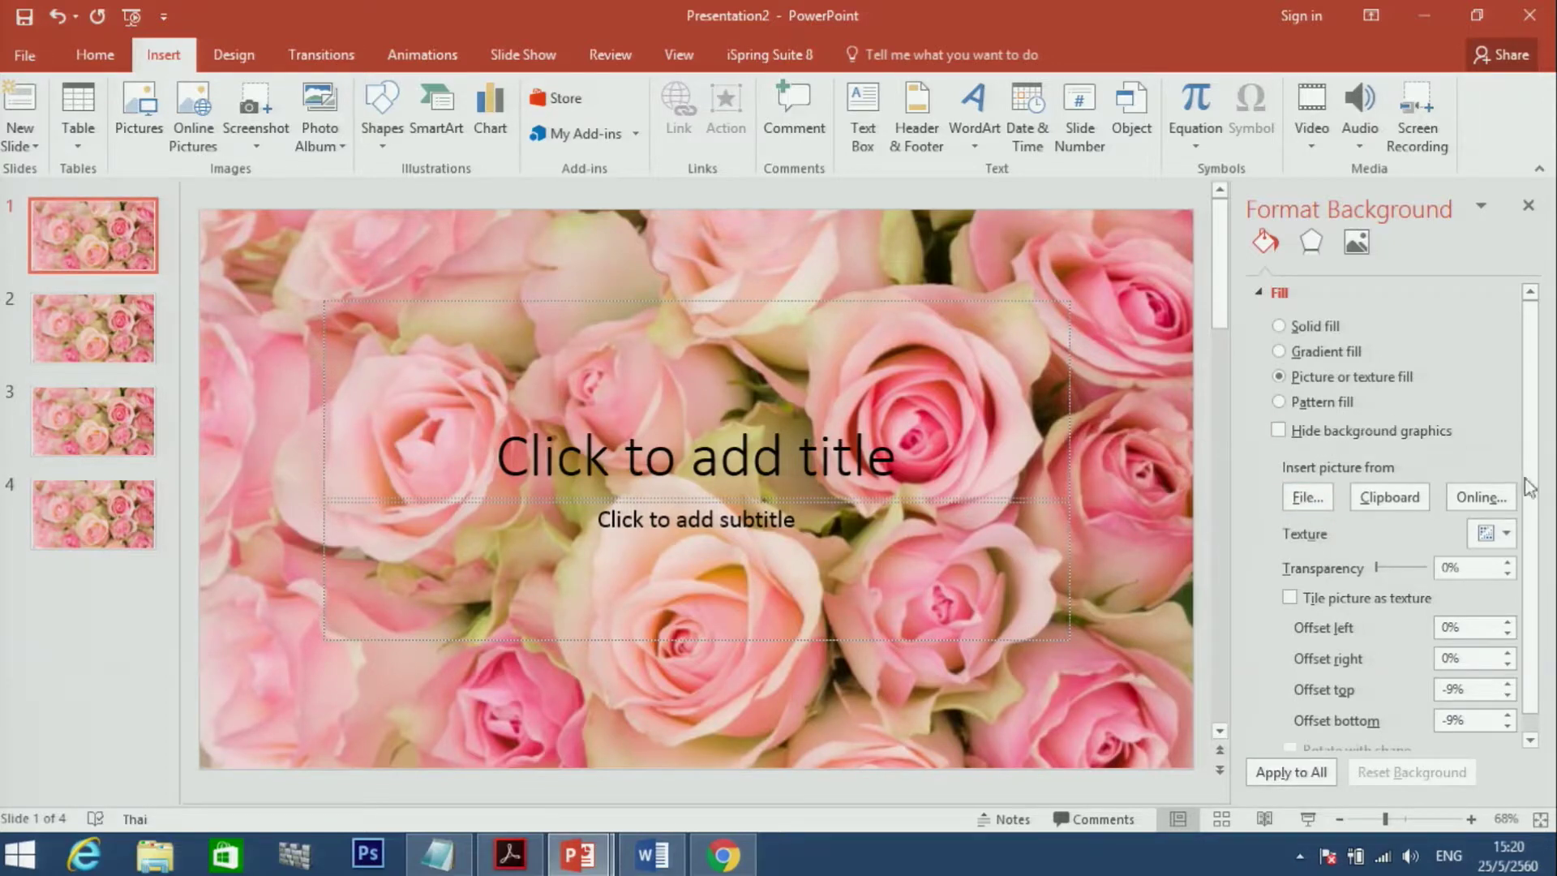
Browse the Texture choices and give slide 1 the cream parchment texture background.
left_click(1506, 533)
left_click(1507, 539)
scroll(1543, 675, "down", 1)
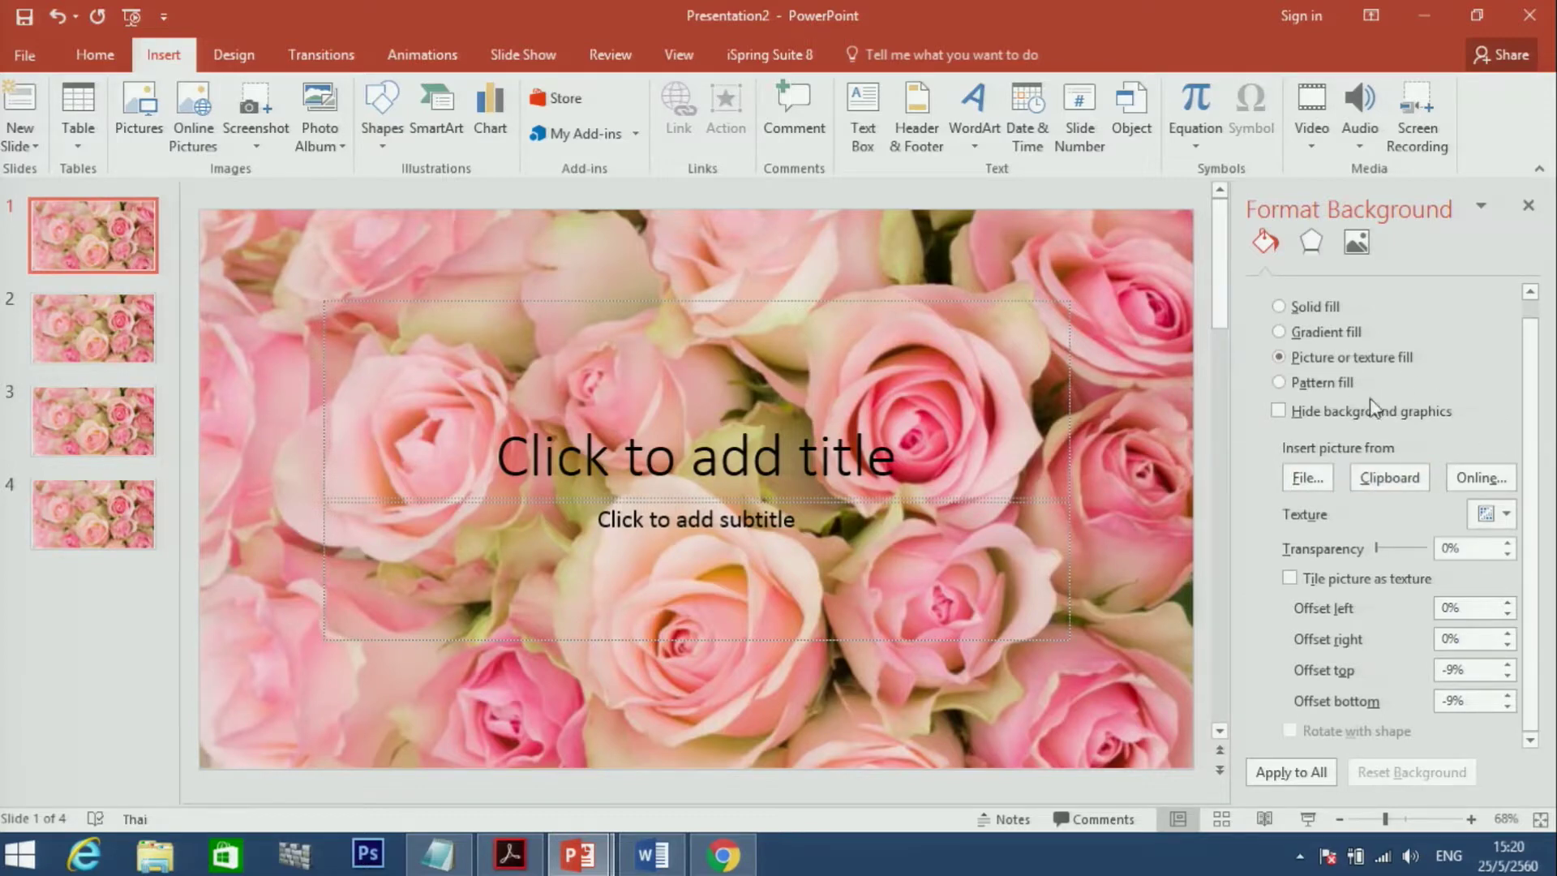
left_click(1506, 514)
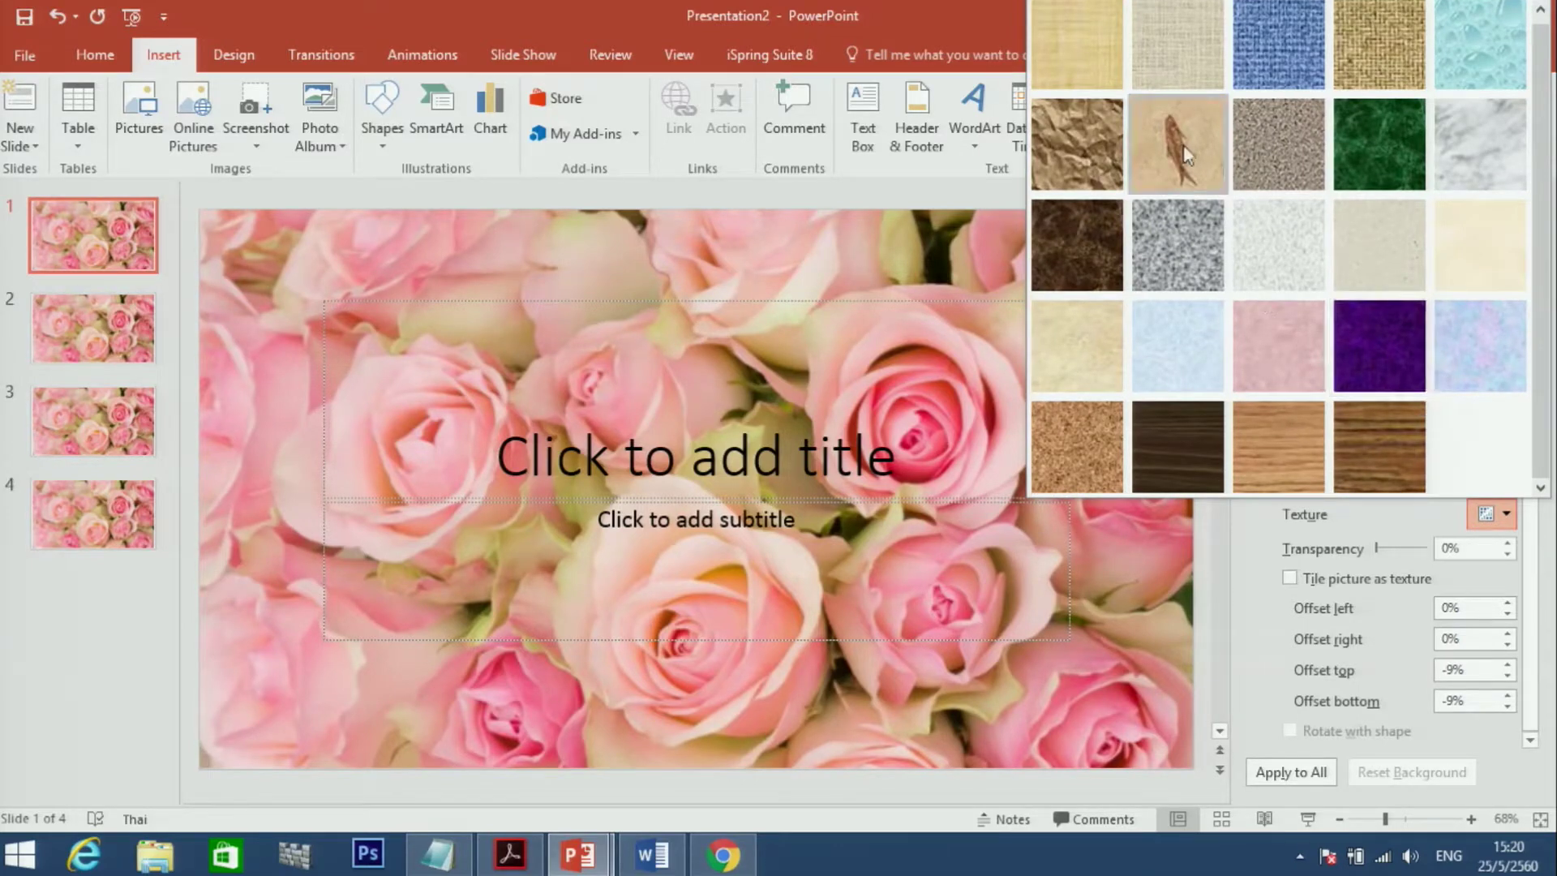
key("Escape")
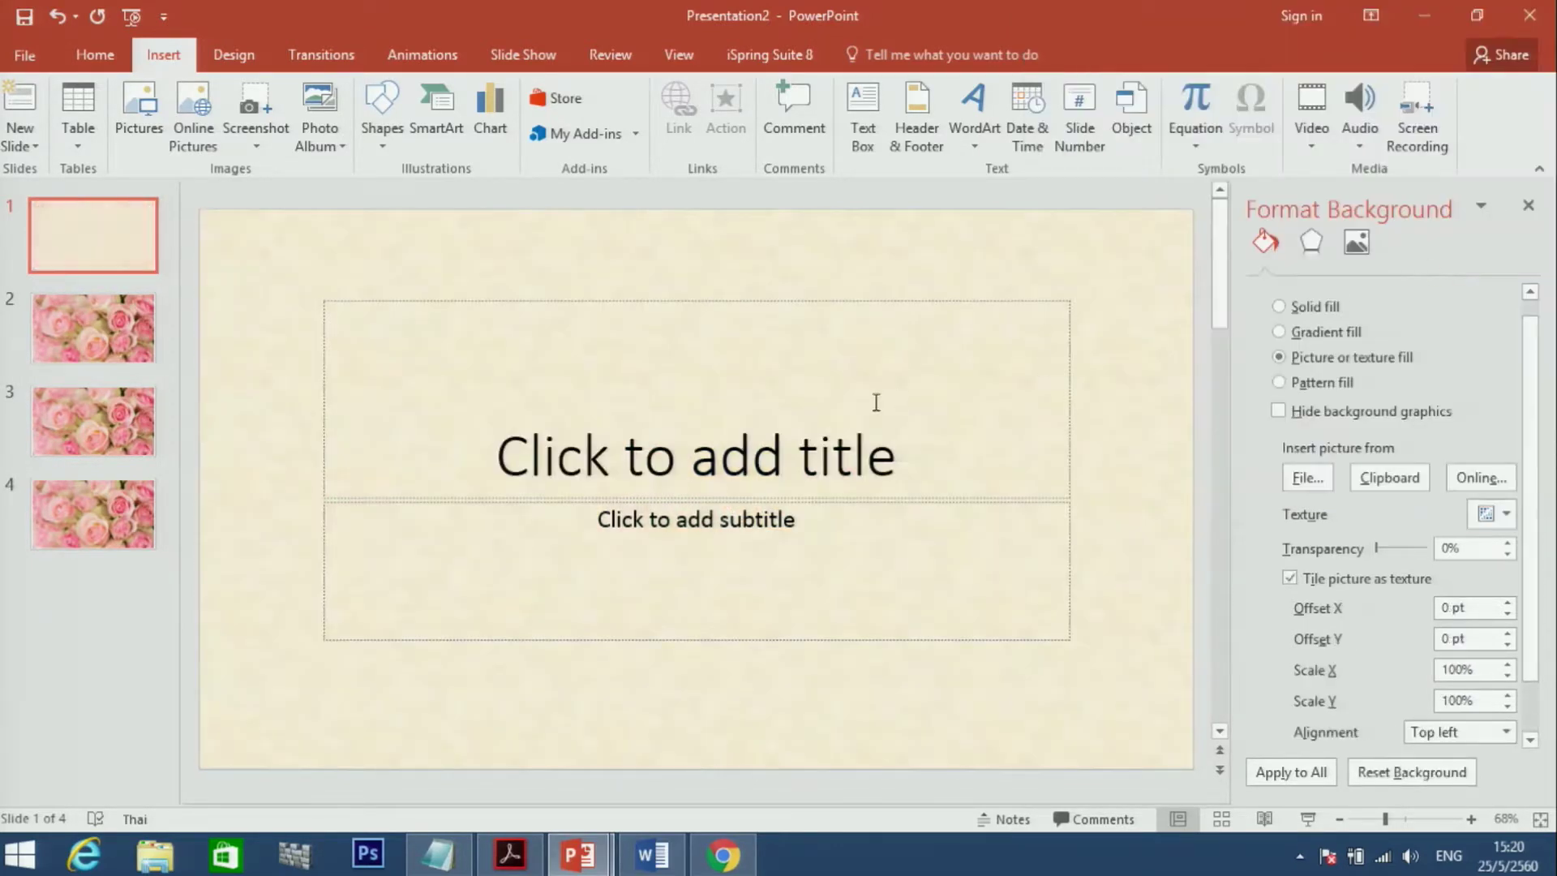
left_click(1291, 772)
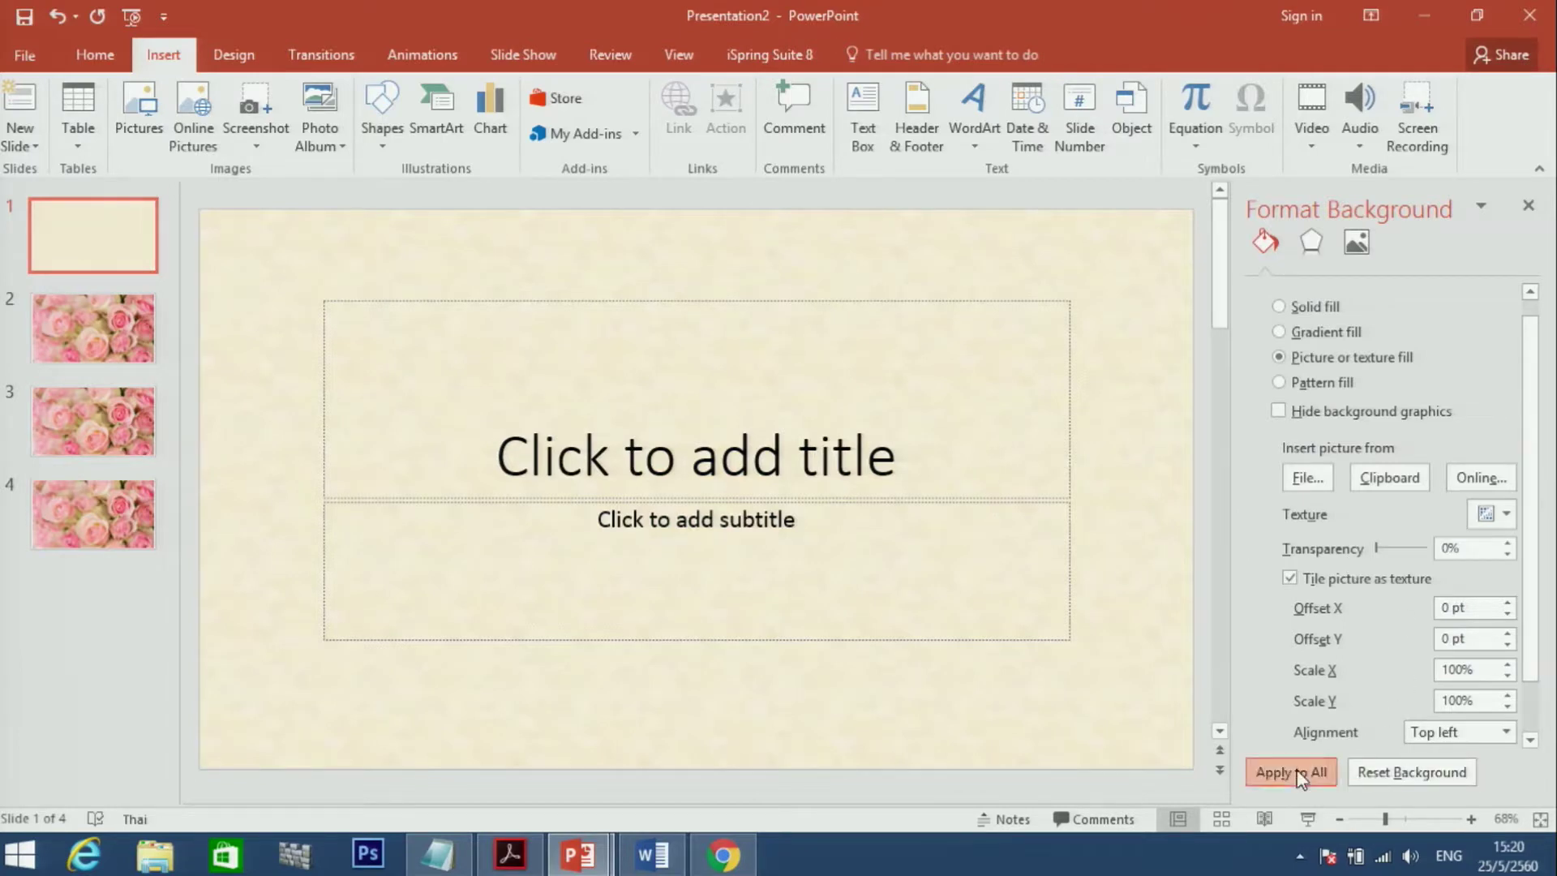
left_click(1308, 479)
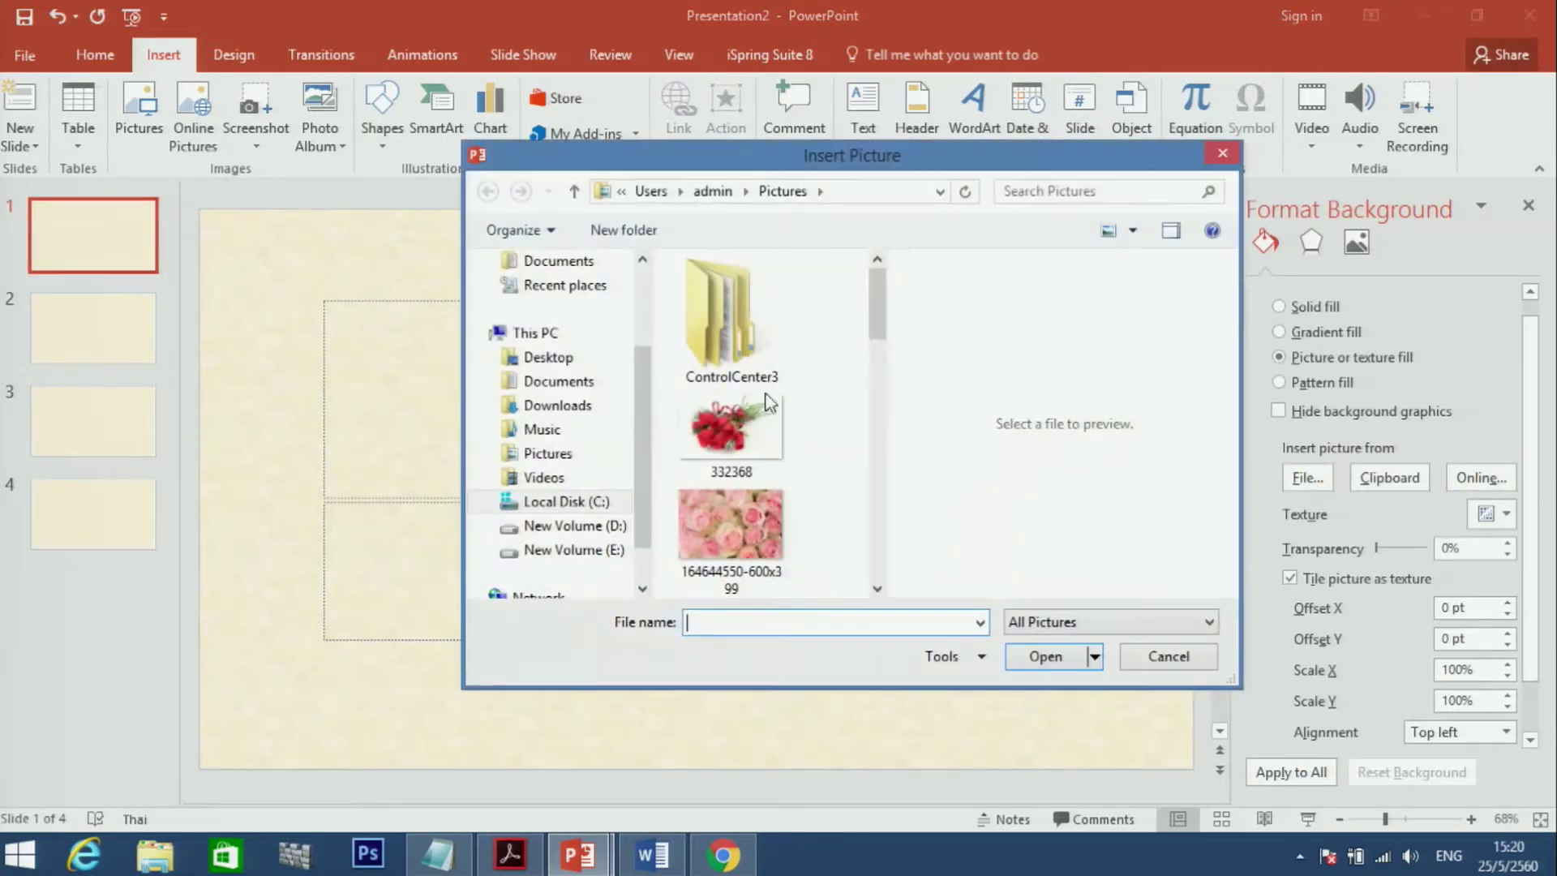
left_click(757, 530)
double_click(756, 531)
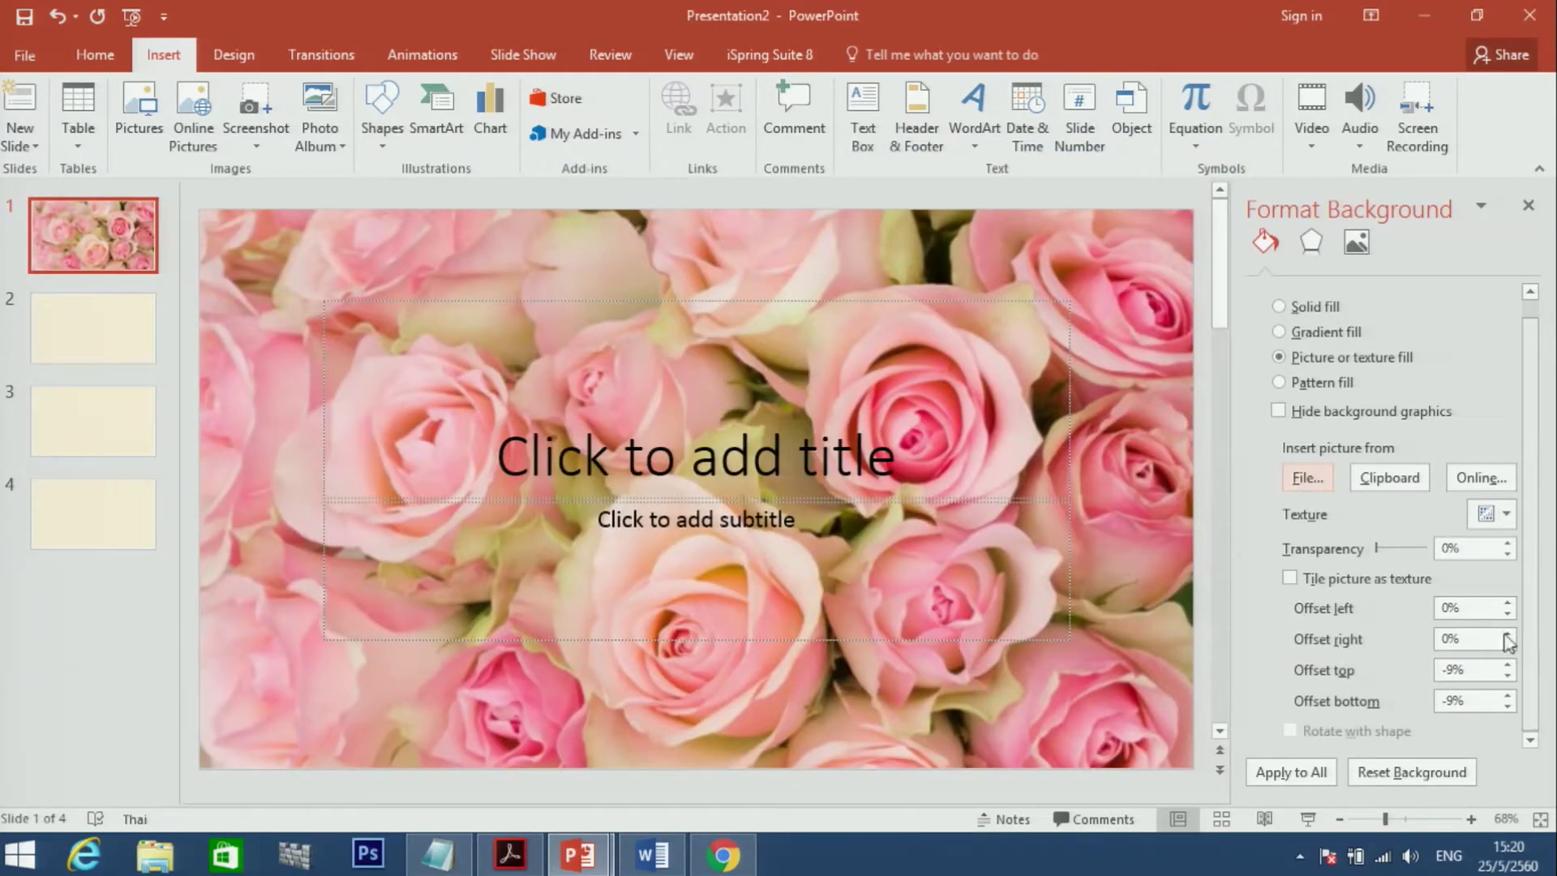
left_click(1290, 578)
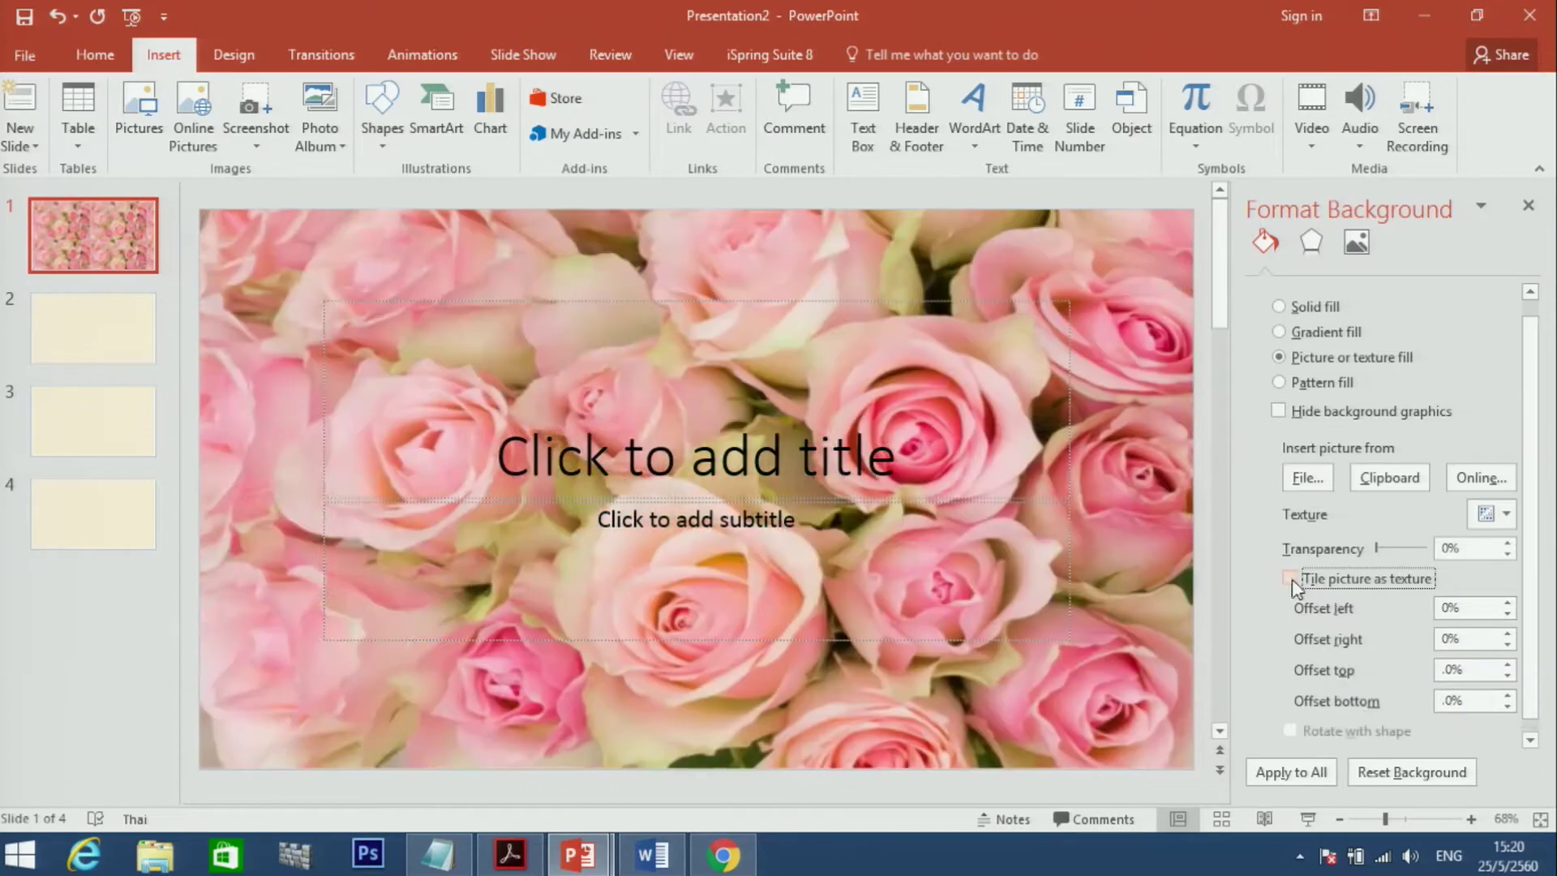
left_click(1288, 579)
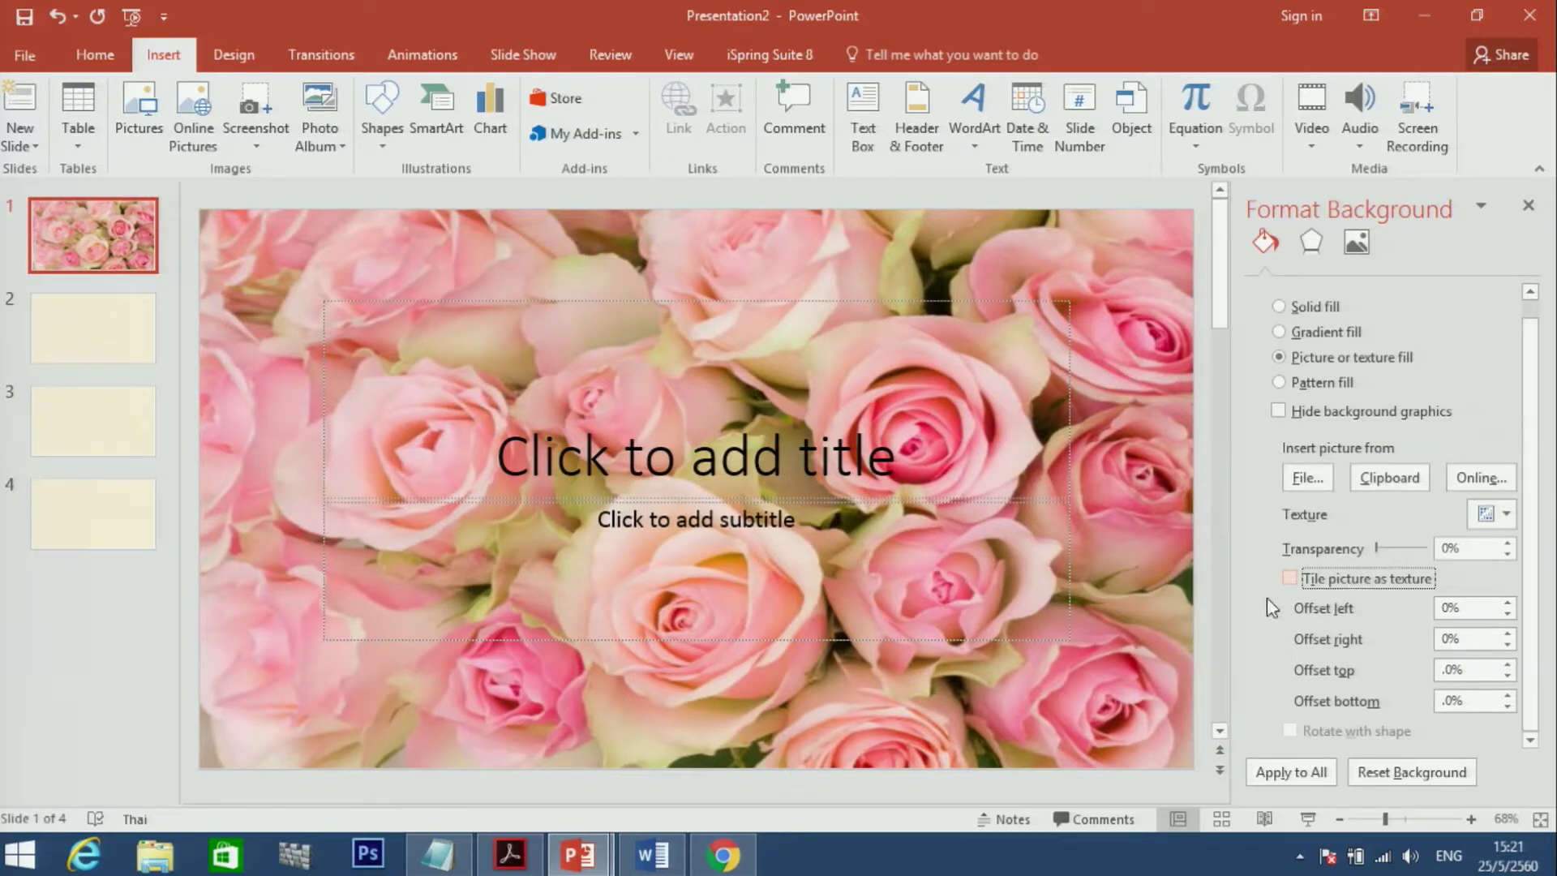
Tile the roses picture as a texture on slide 1 and apply it to all four slides.
left_click(1290, 578)
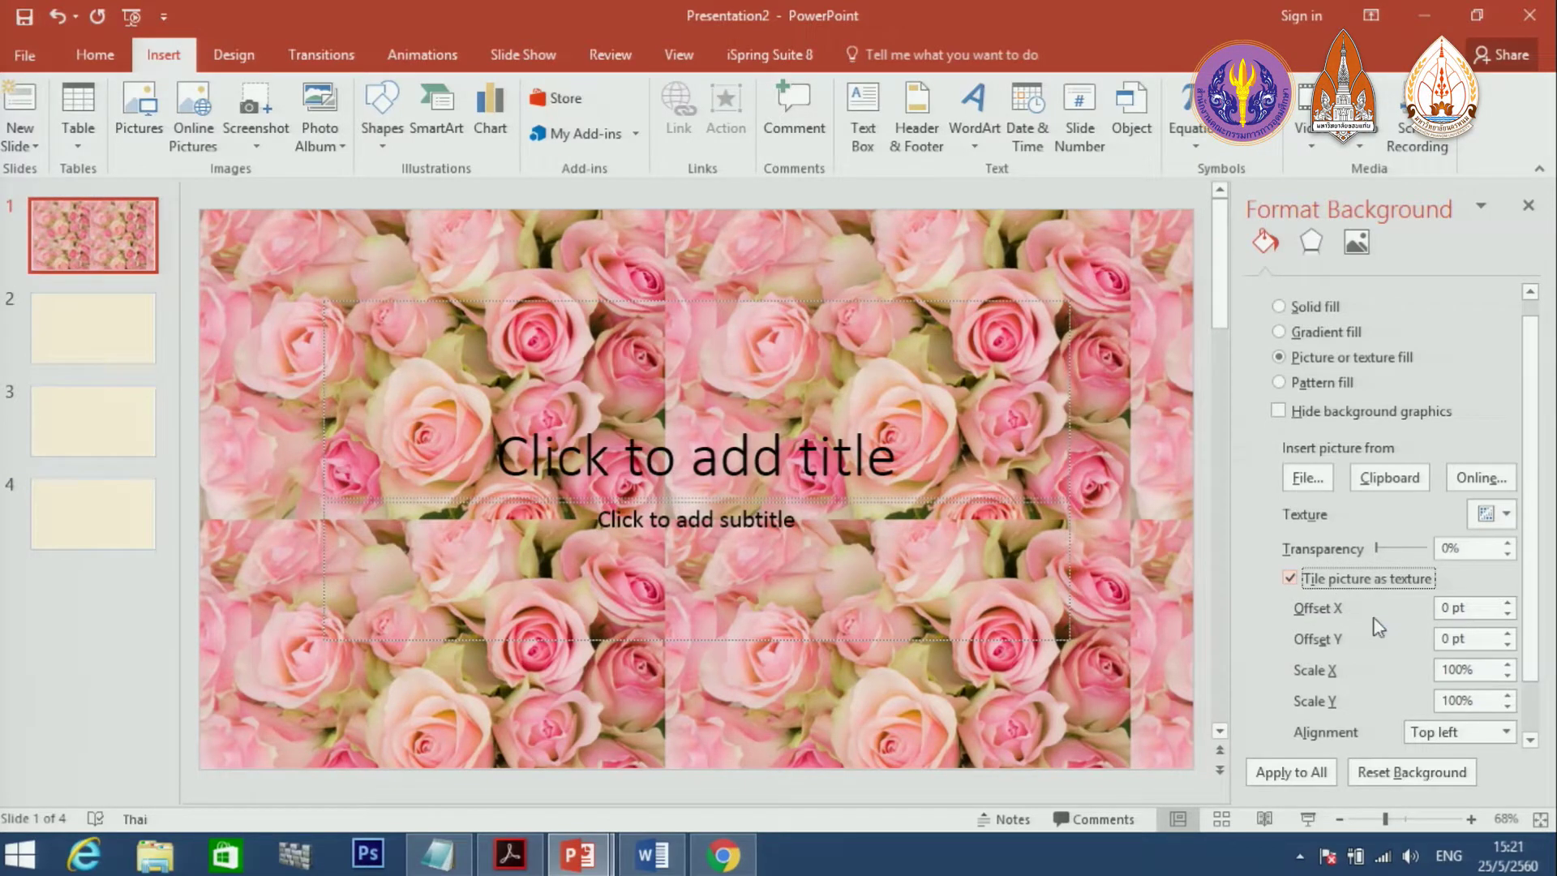
scroll(1378, 656, "down", 2)
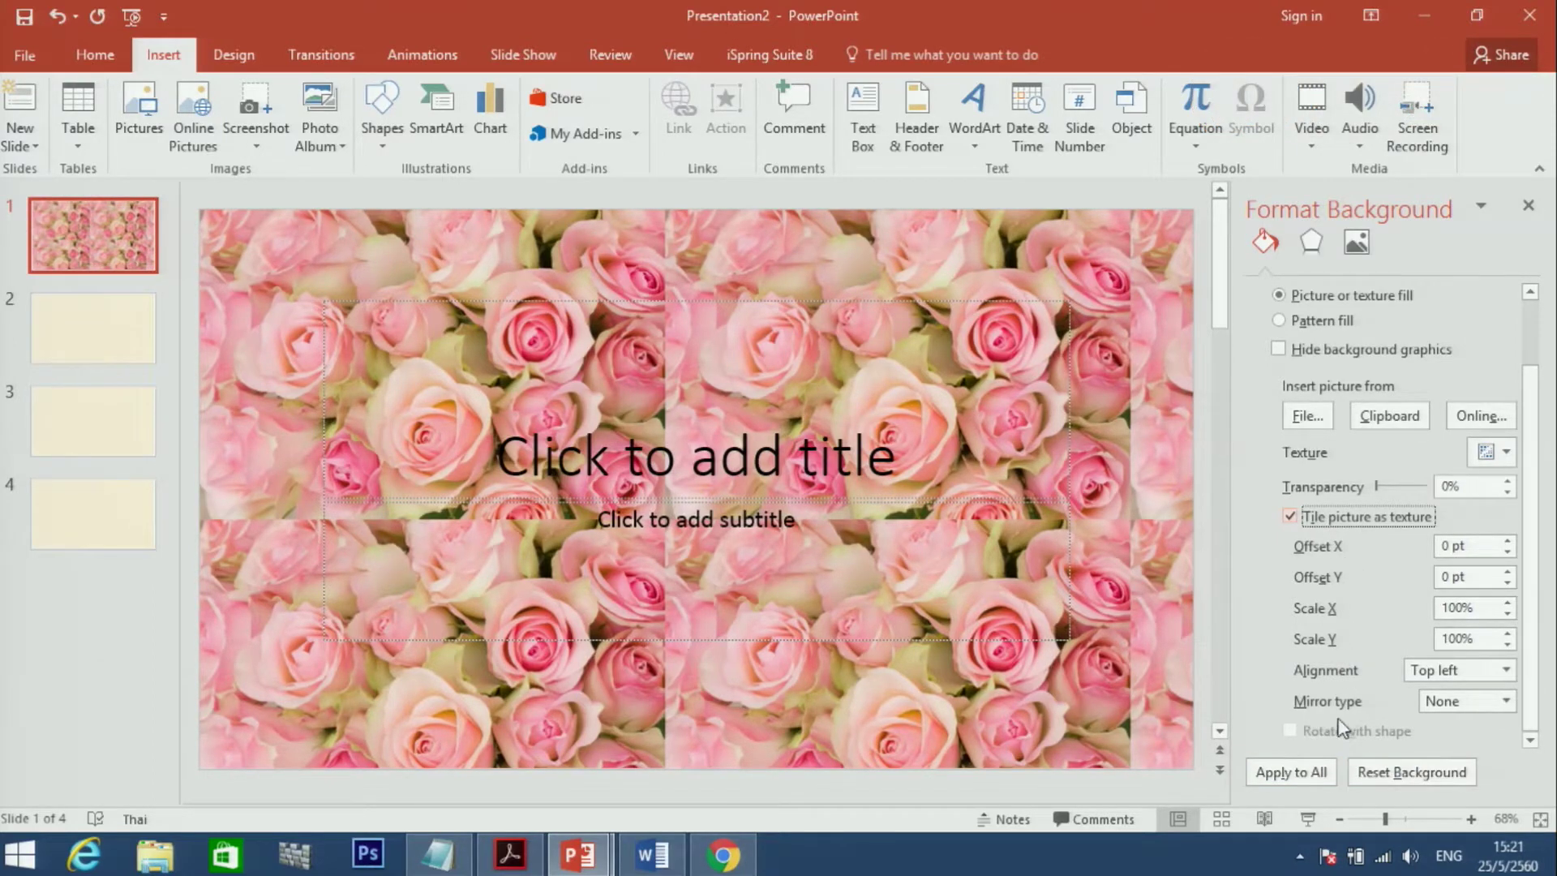
left_click(1303, 777)
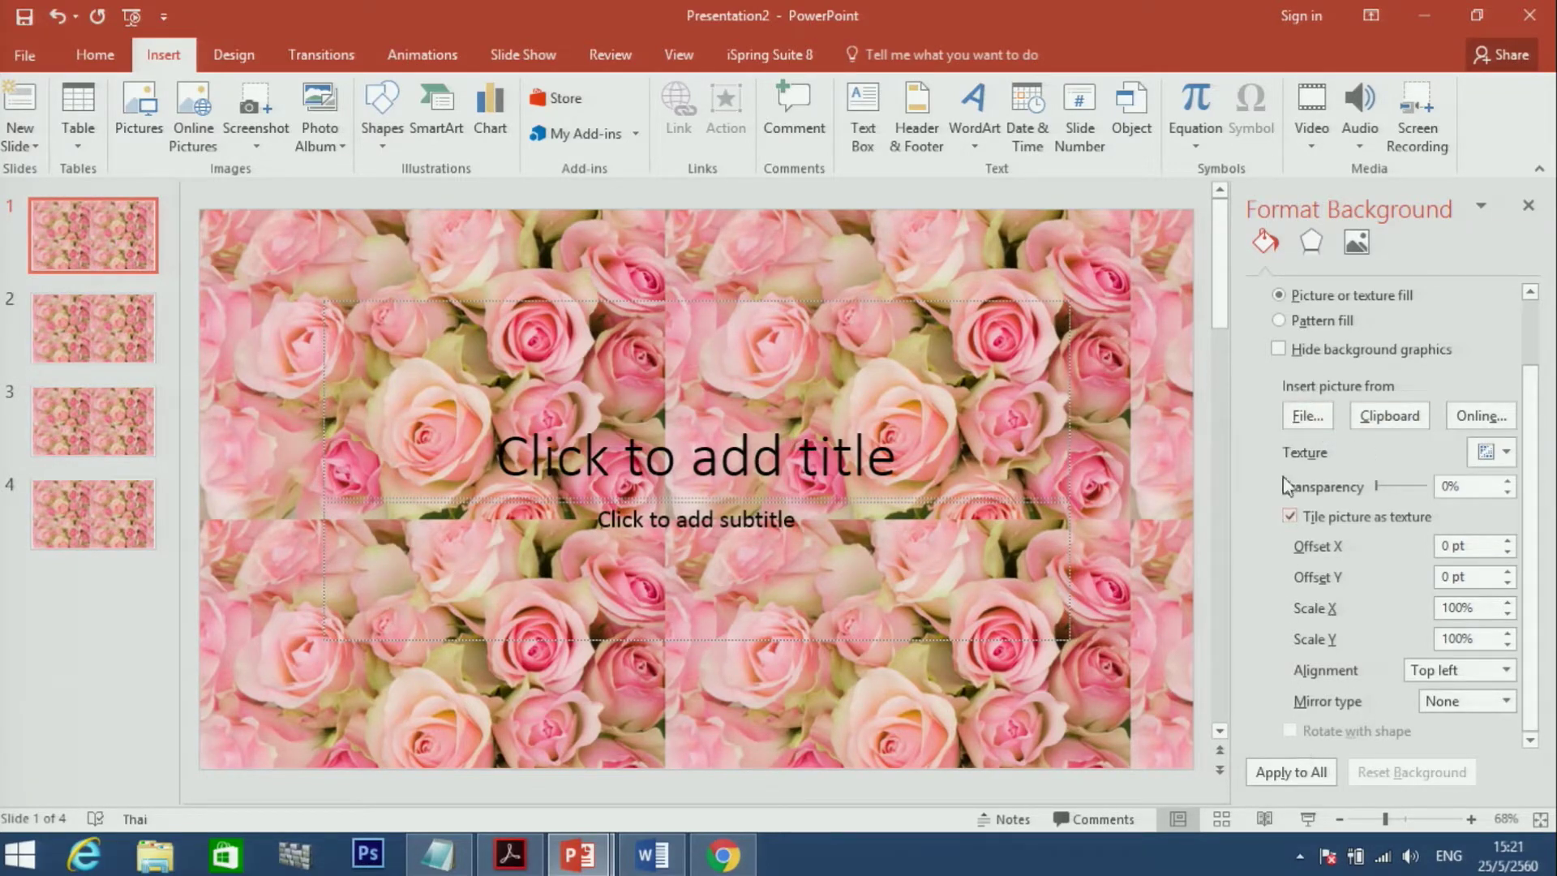
Fill slide 1's background with the lotus photo, then replace it with red roses picture 332368.
left_click(1304, 418)
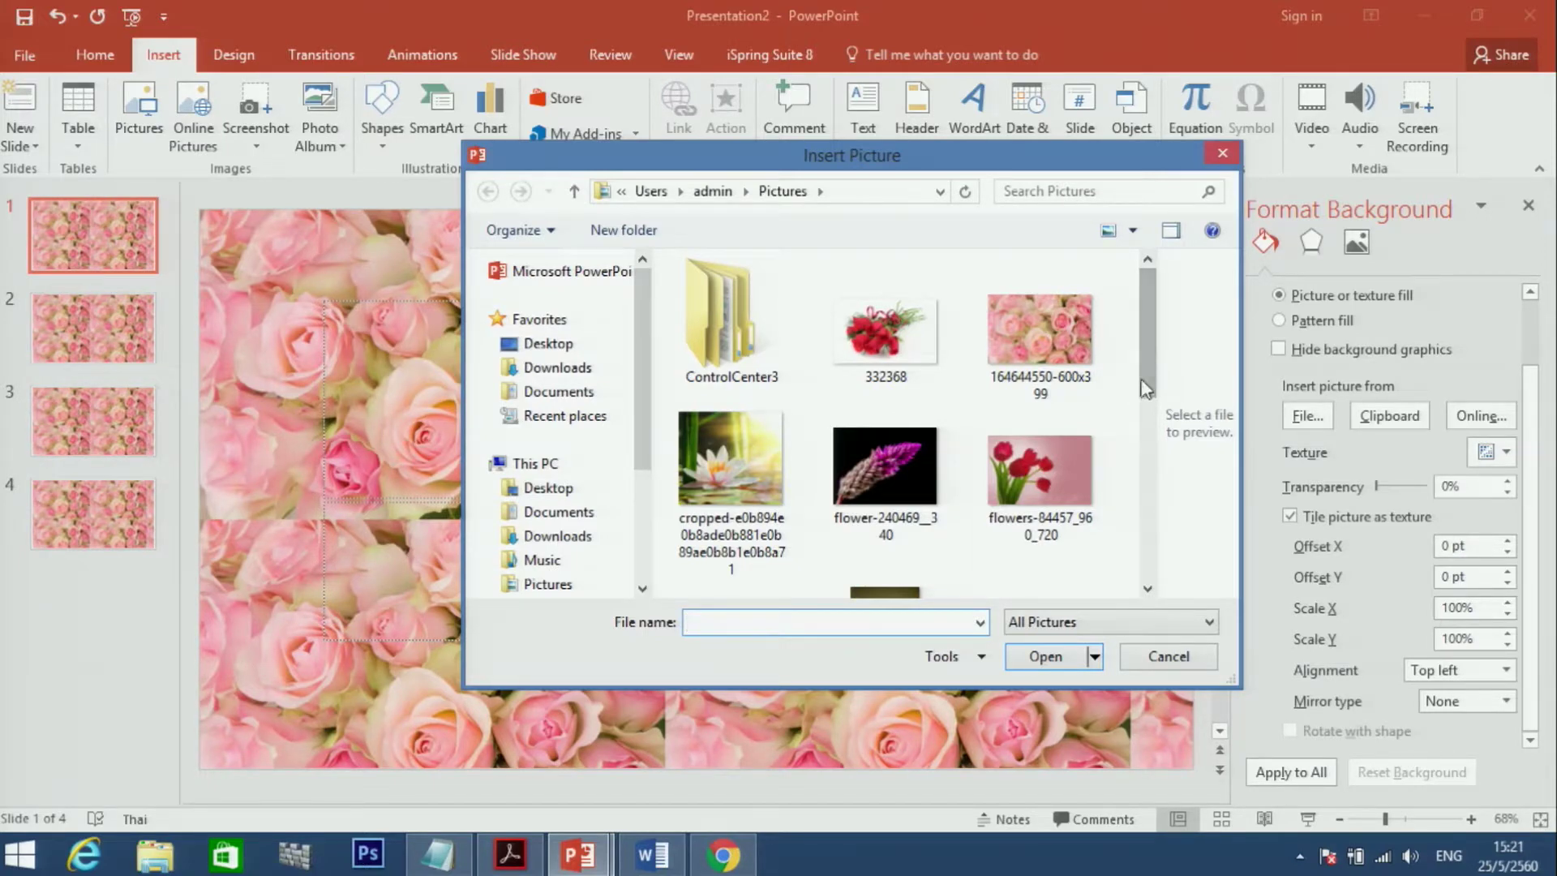
left_click_drag(1143, 363, 1145, 464)
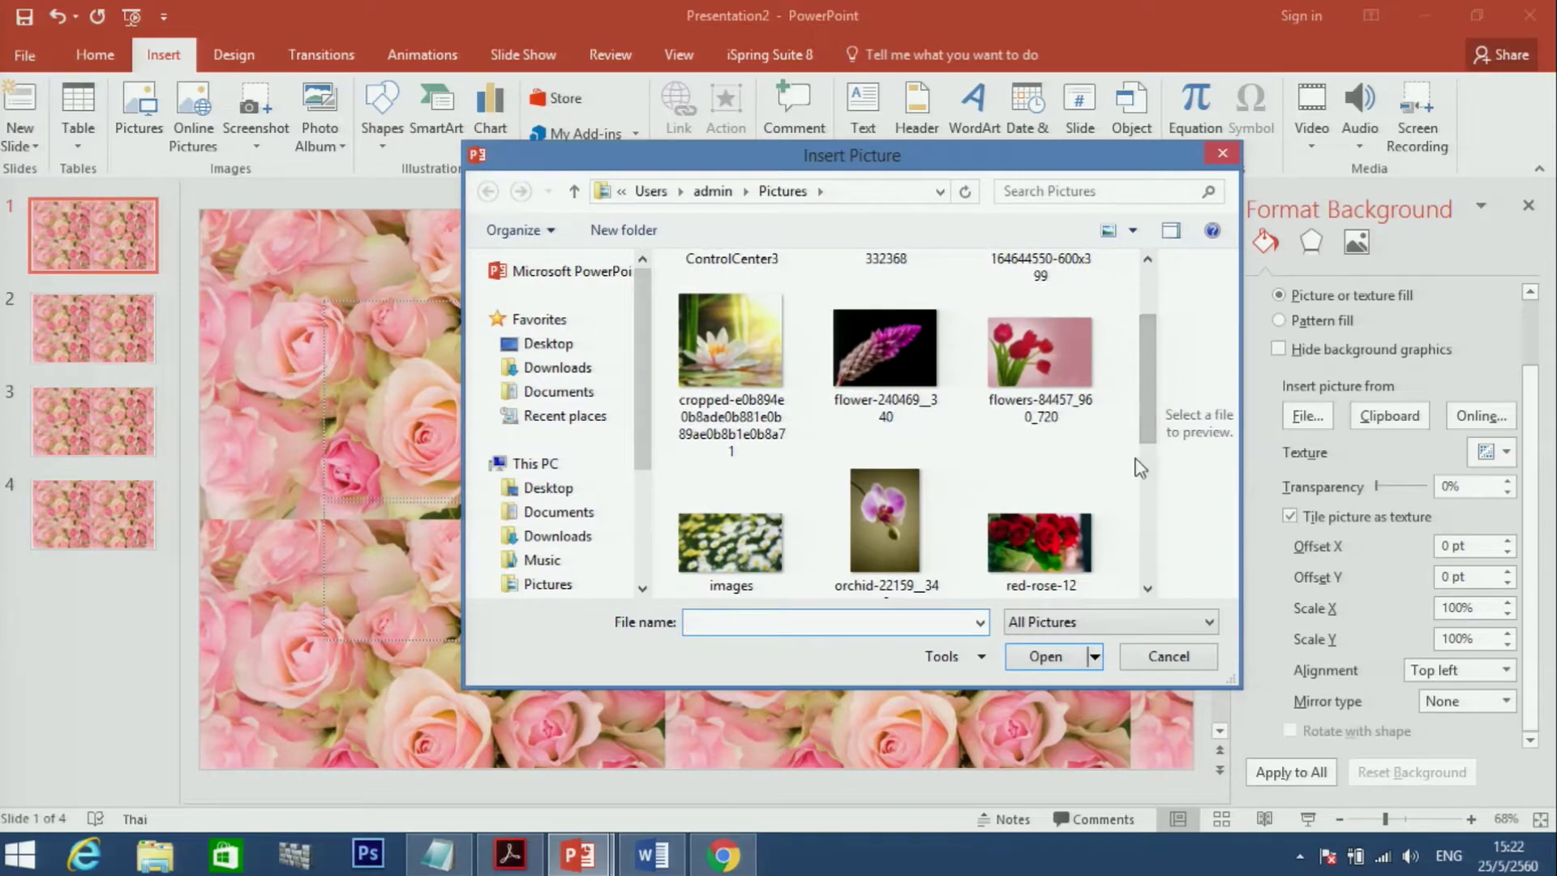
scroll(892, 462, "down", 2)
double_click(892, 461)
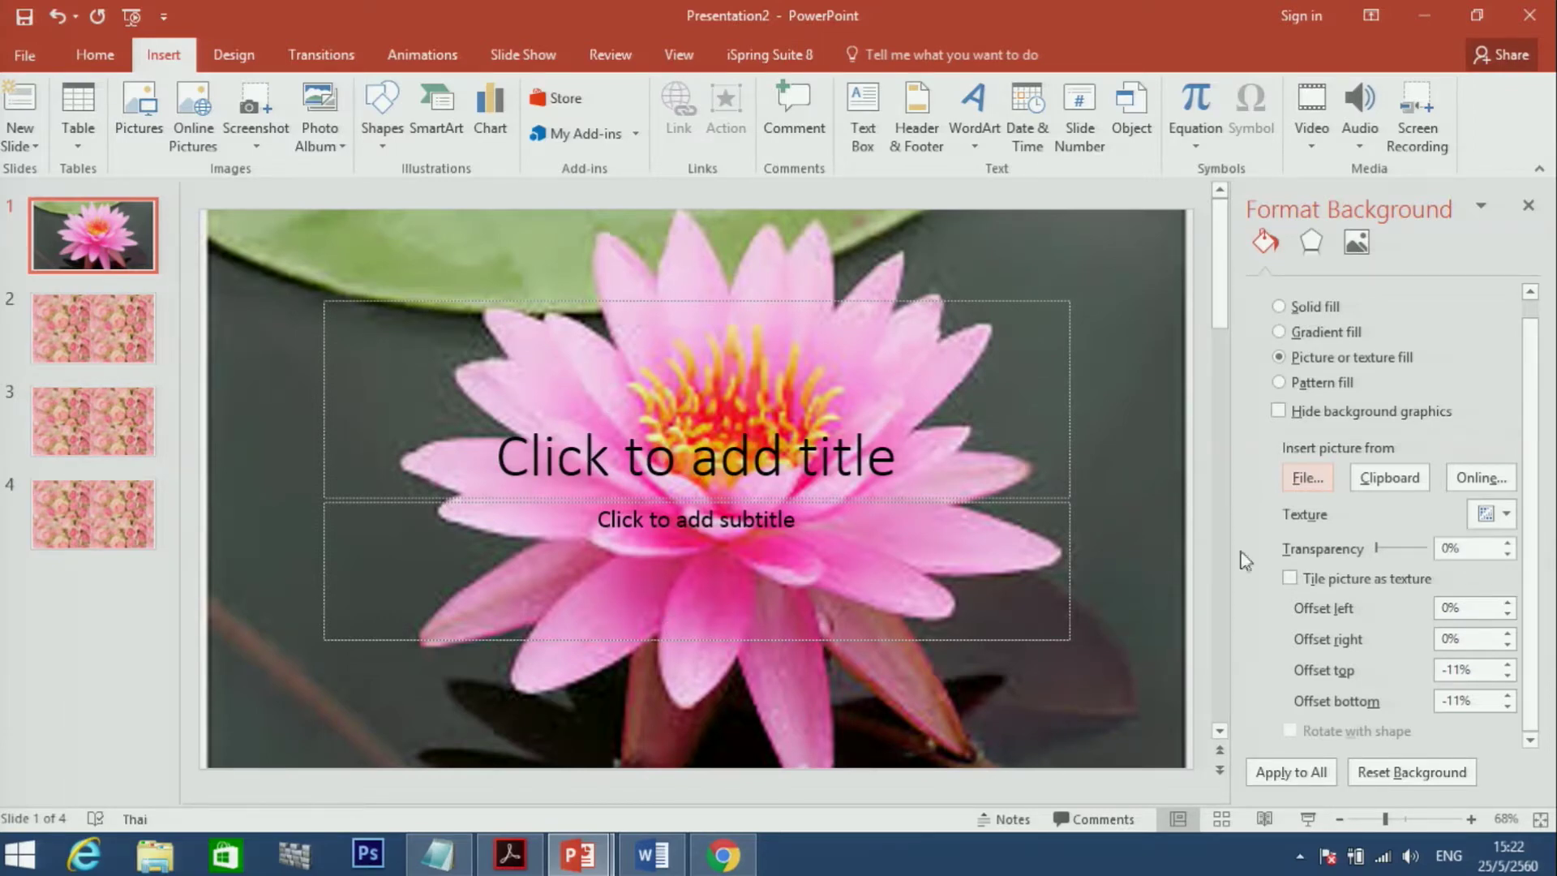
left_click(1307, 487)
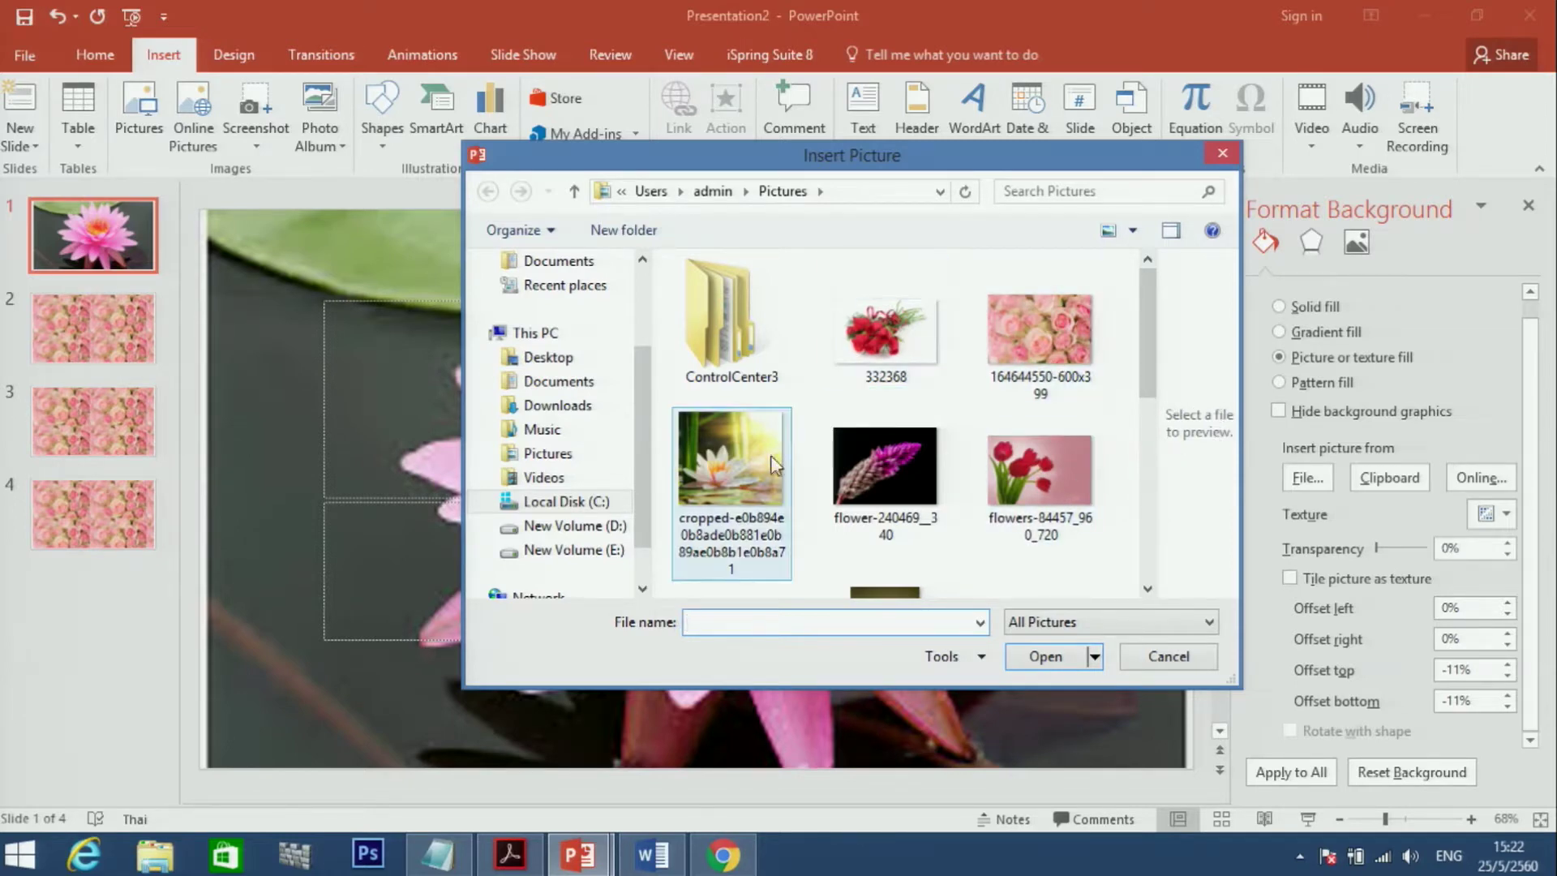
double_click(883, 333)
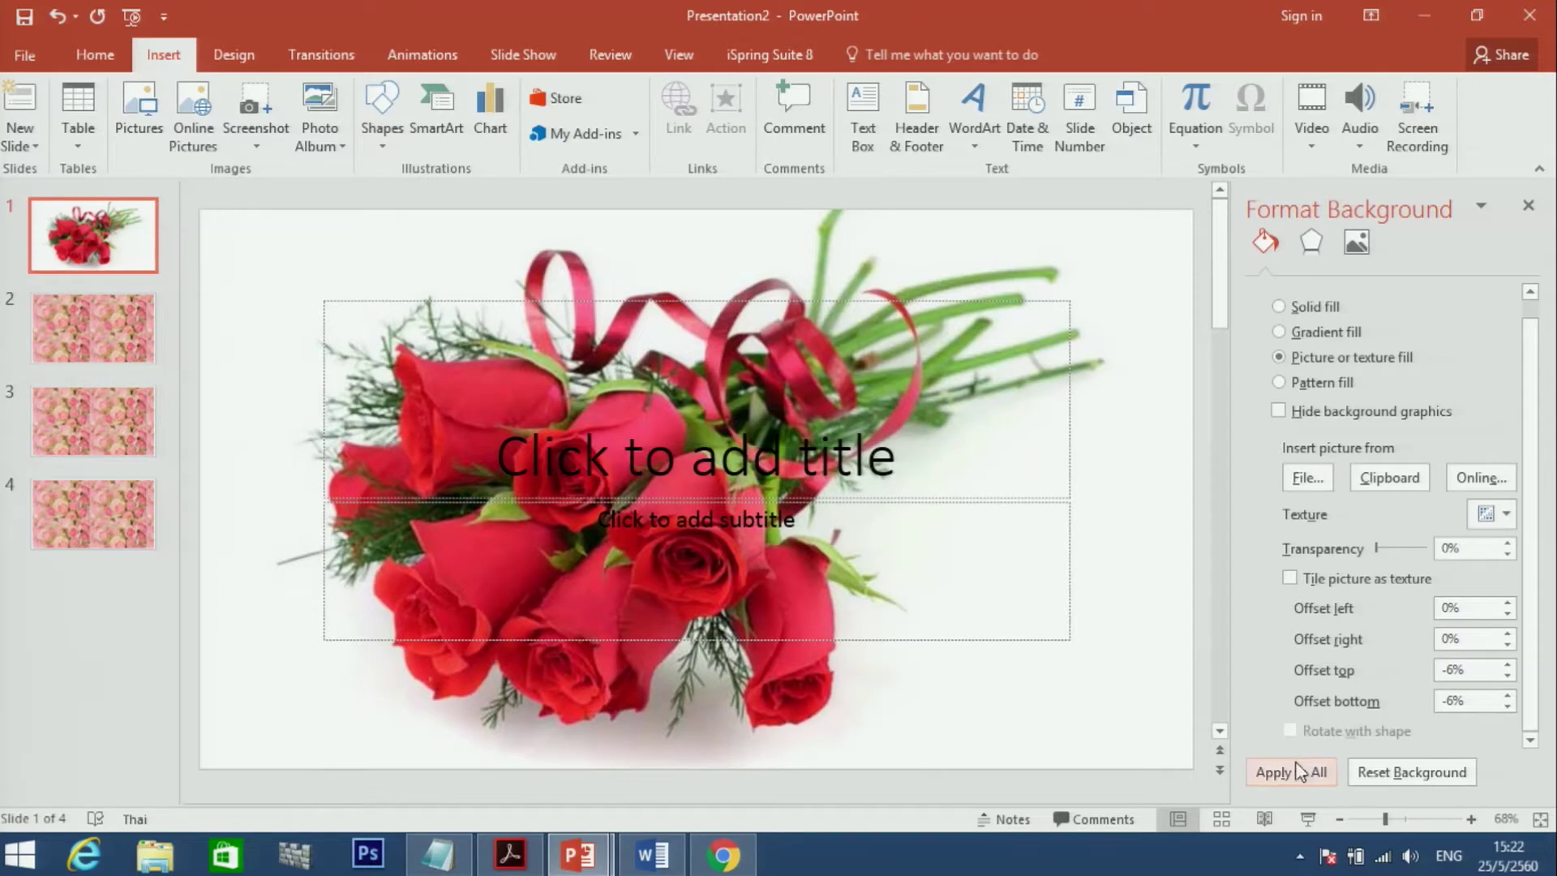
Compare slides 2–4's tiled pink rose backgrounds, then return to slide 1.
left_click(142, 327)
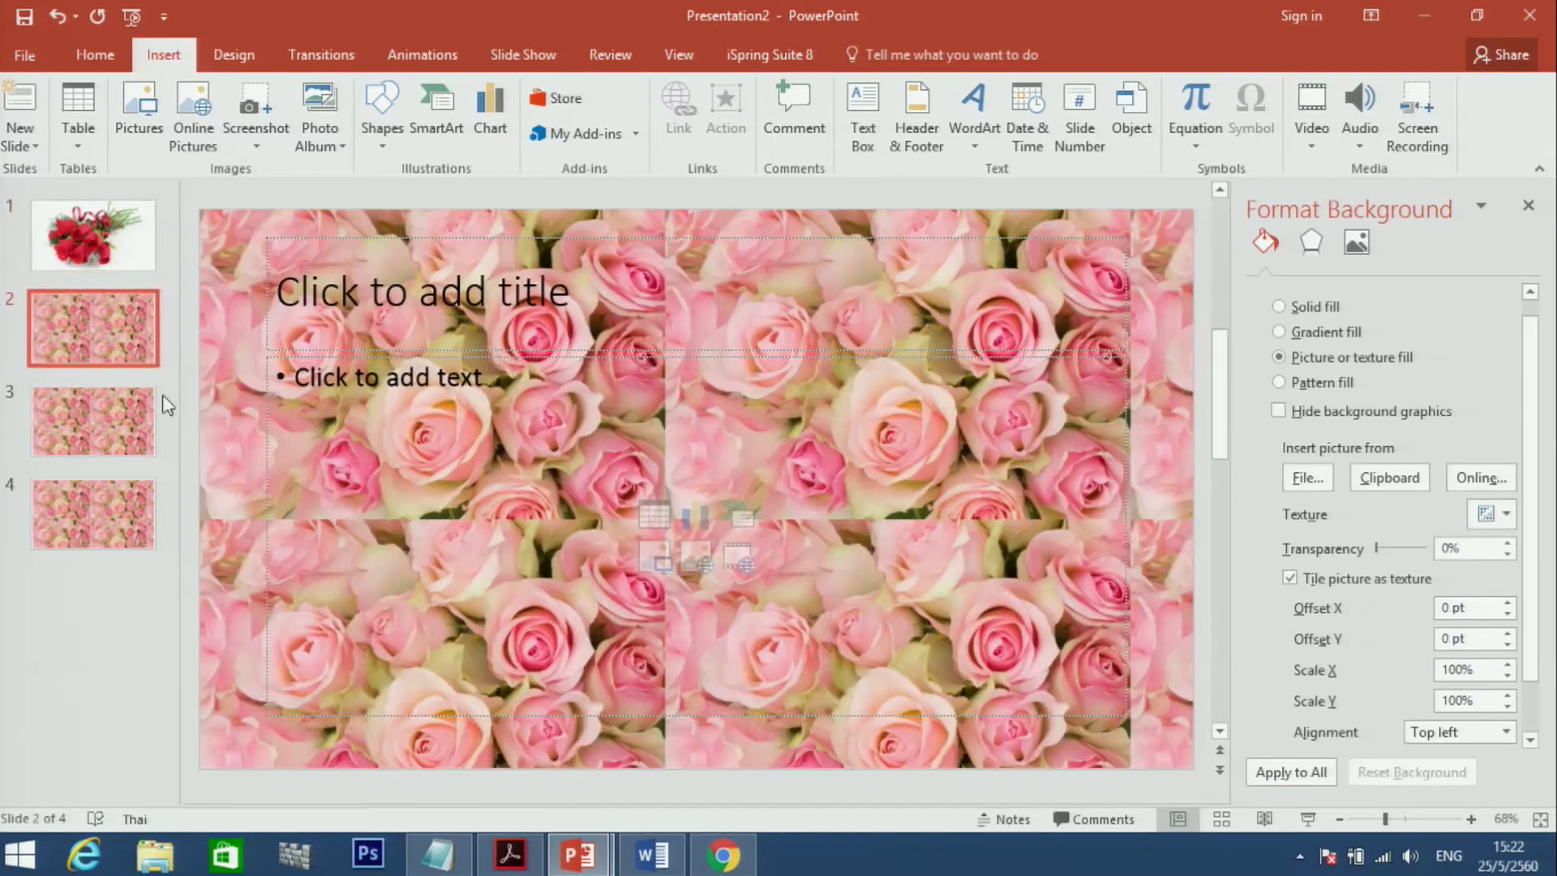
left_click(146, 405)
left_click(97, 332)
left_click(104, 518)
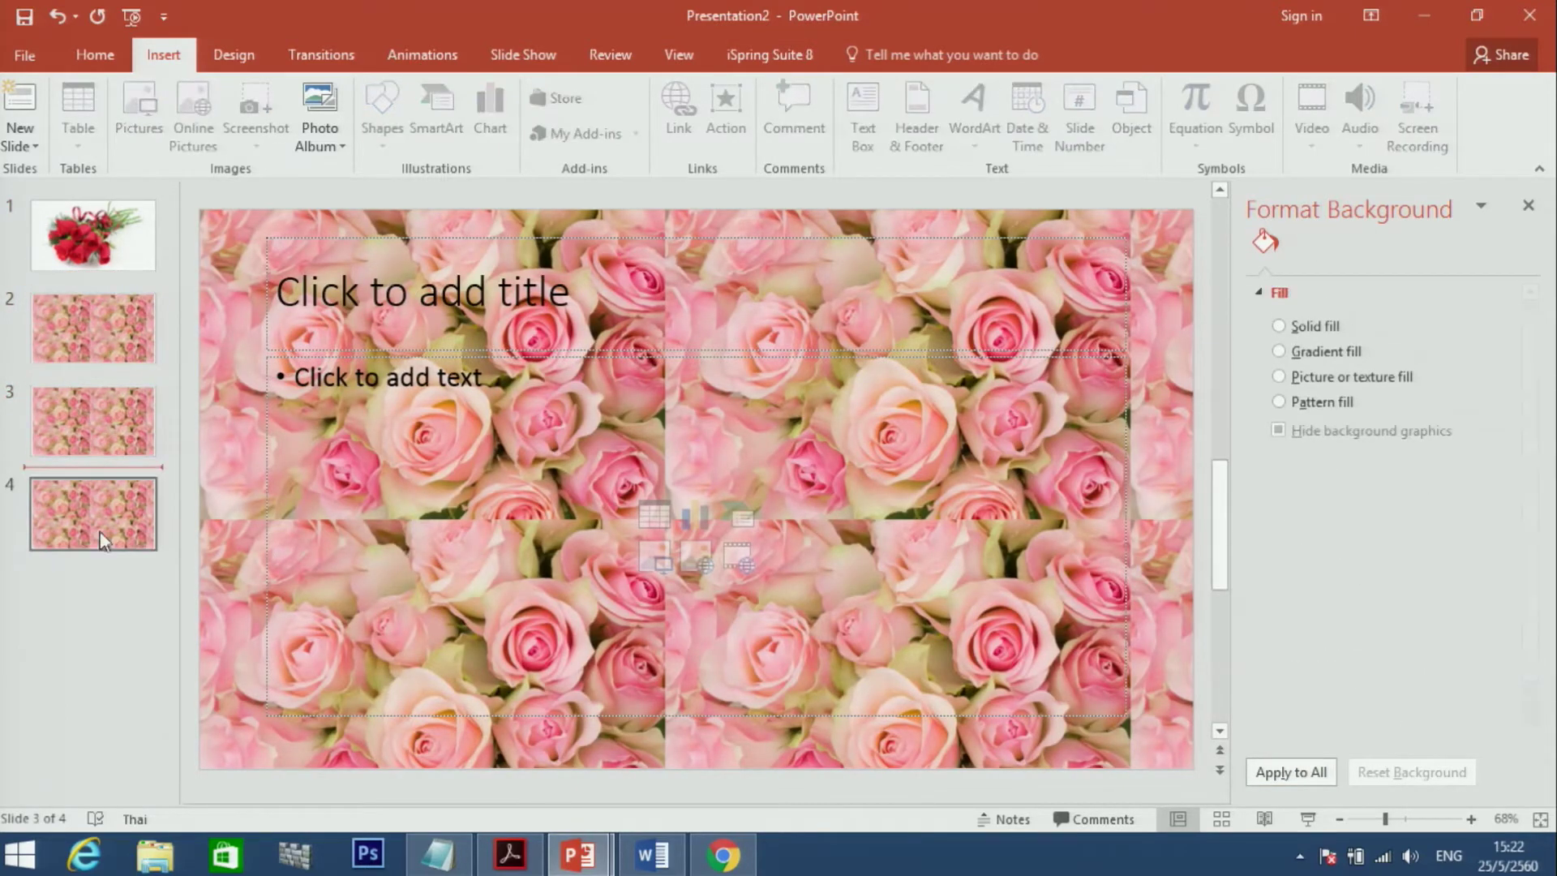
left_click(81, 422)
left_click(53, 347)
left_click(66, 401)
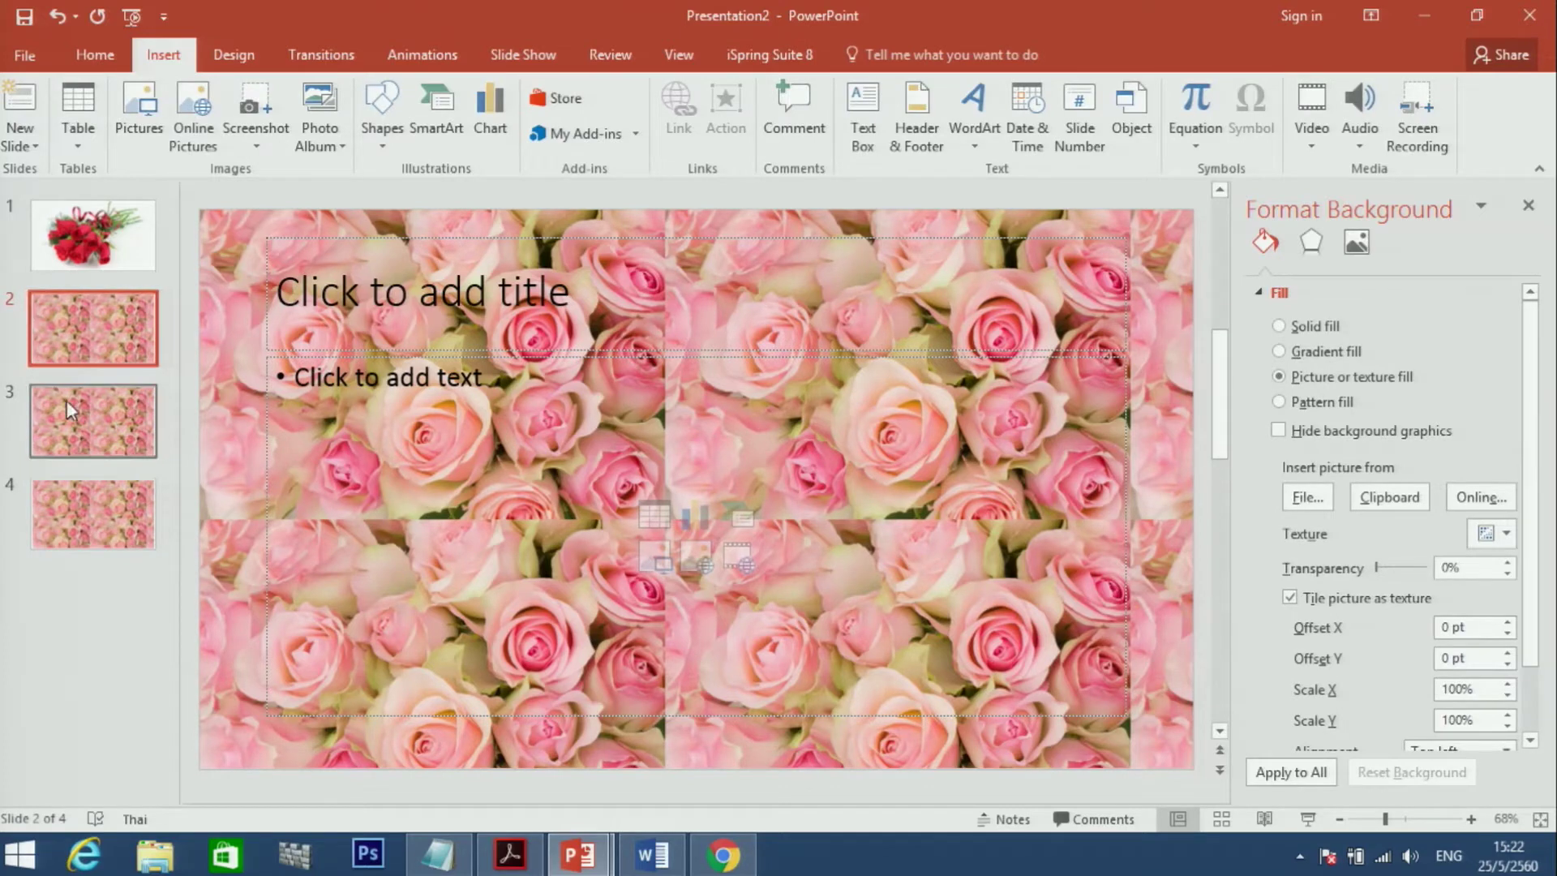
left_click(113, 527)
left_click(104, 312)
left_click(104, 241)
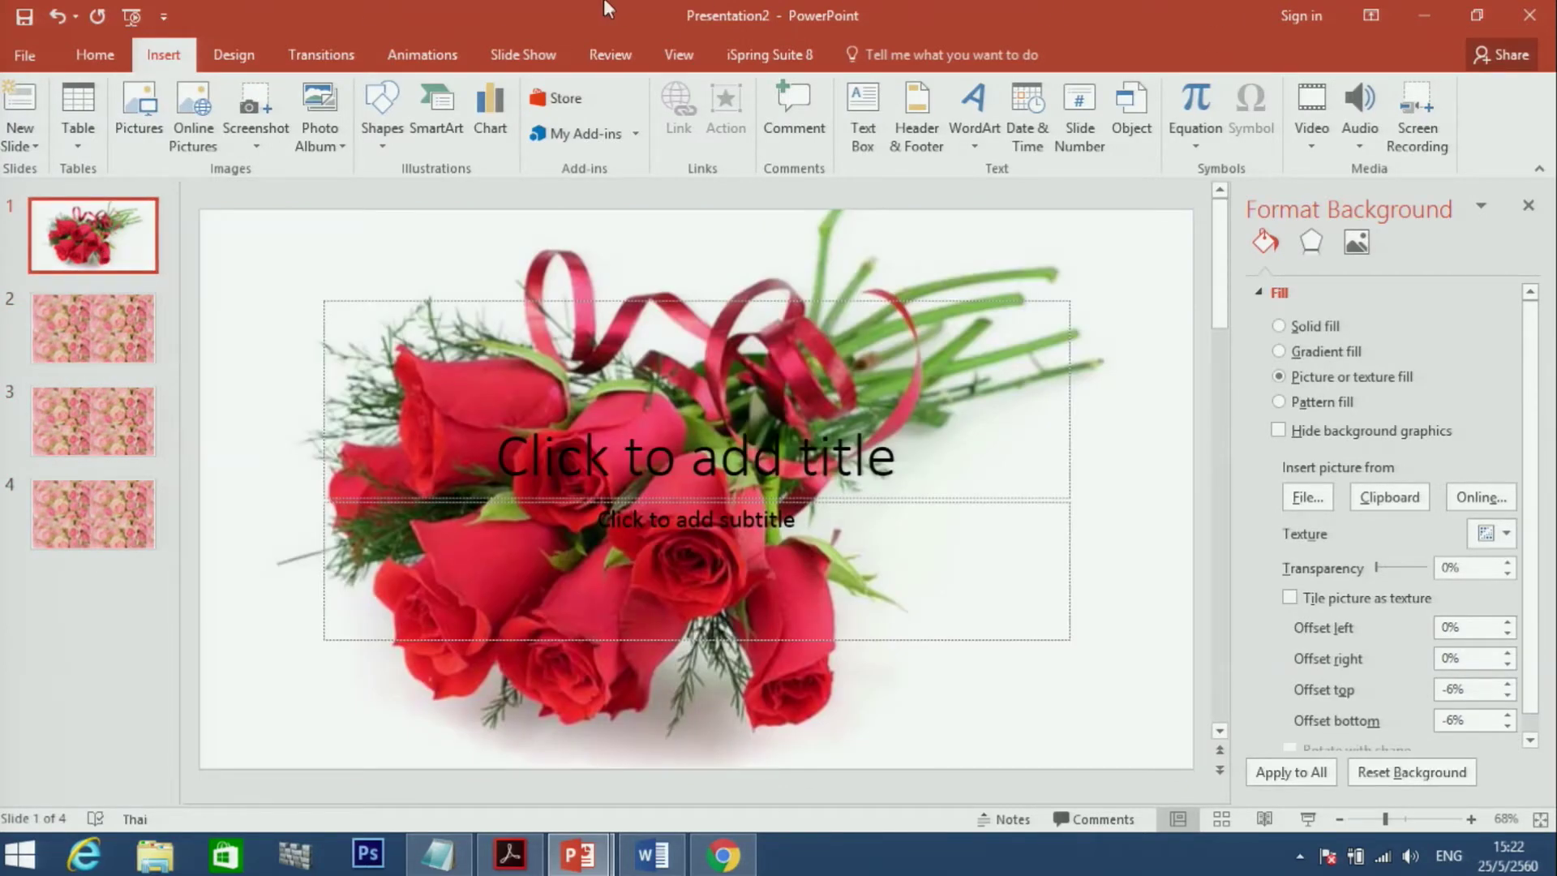
View the Design tab's Slide Size choices and dismiss them without changing the size.
left_click(232, 59)
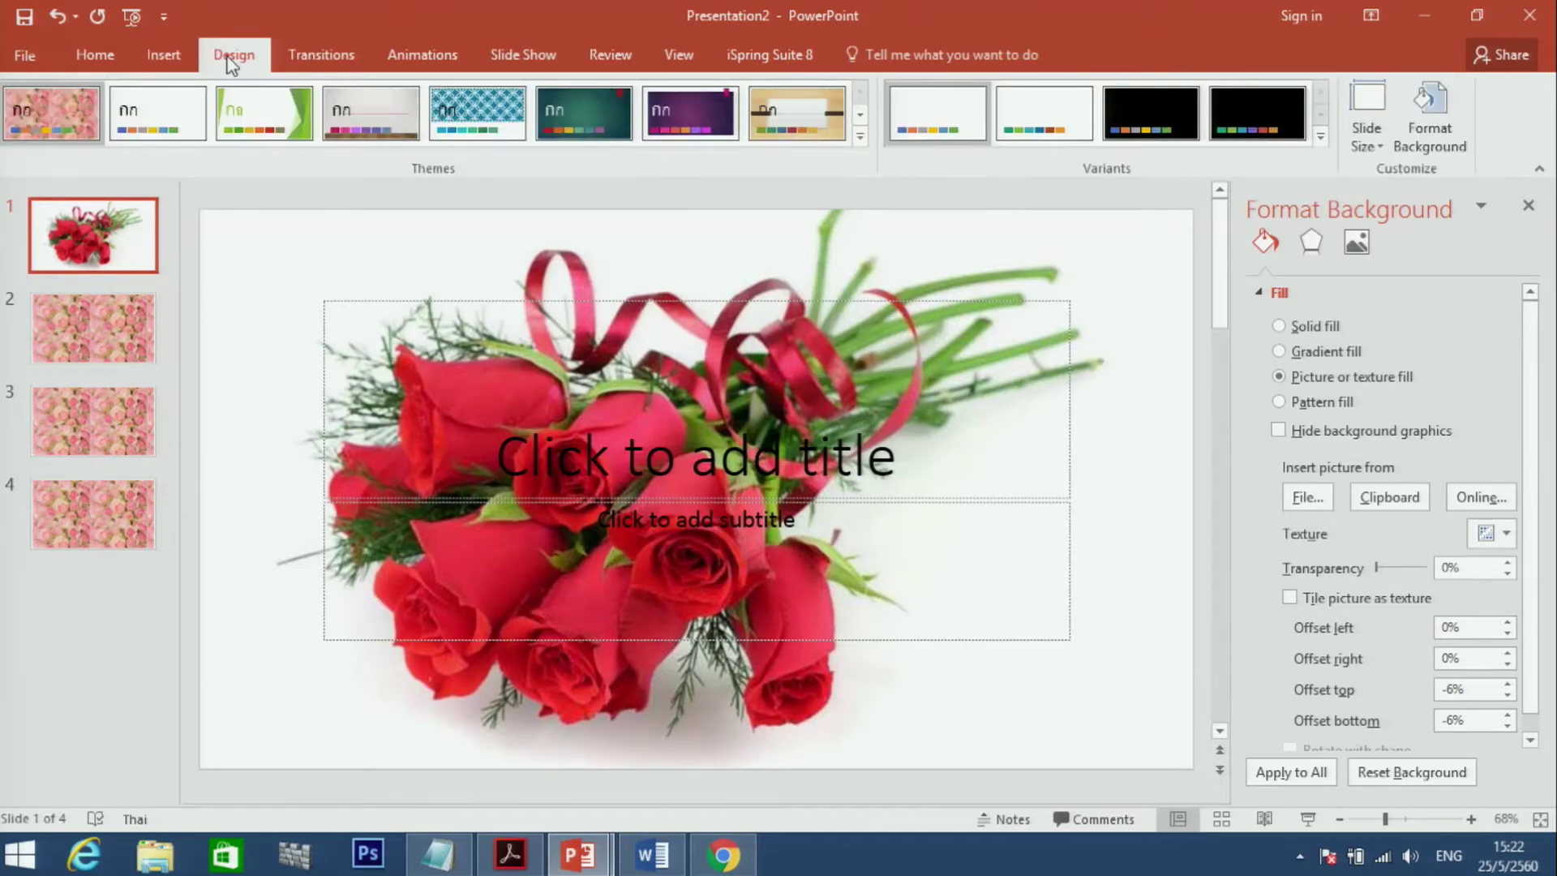
left_click(1384, 144)
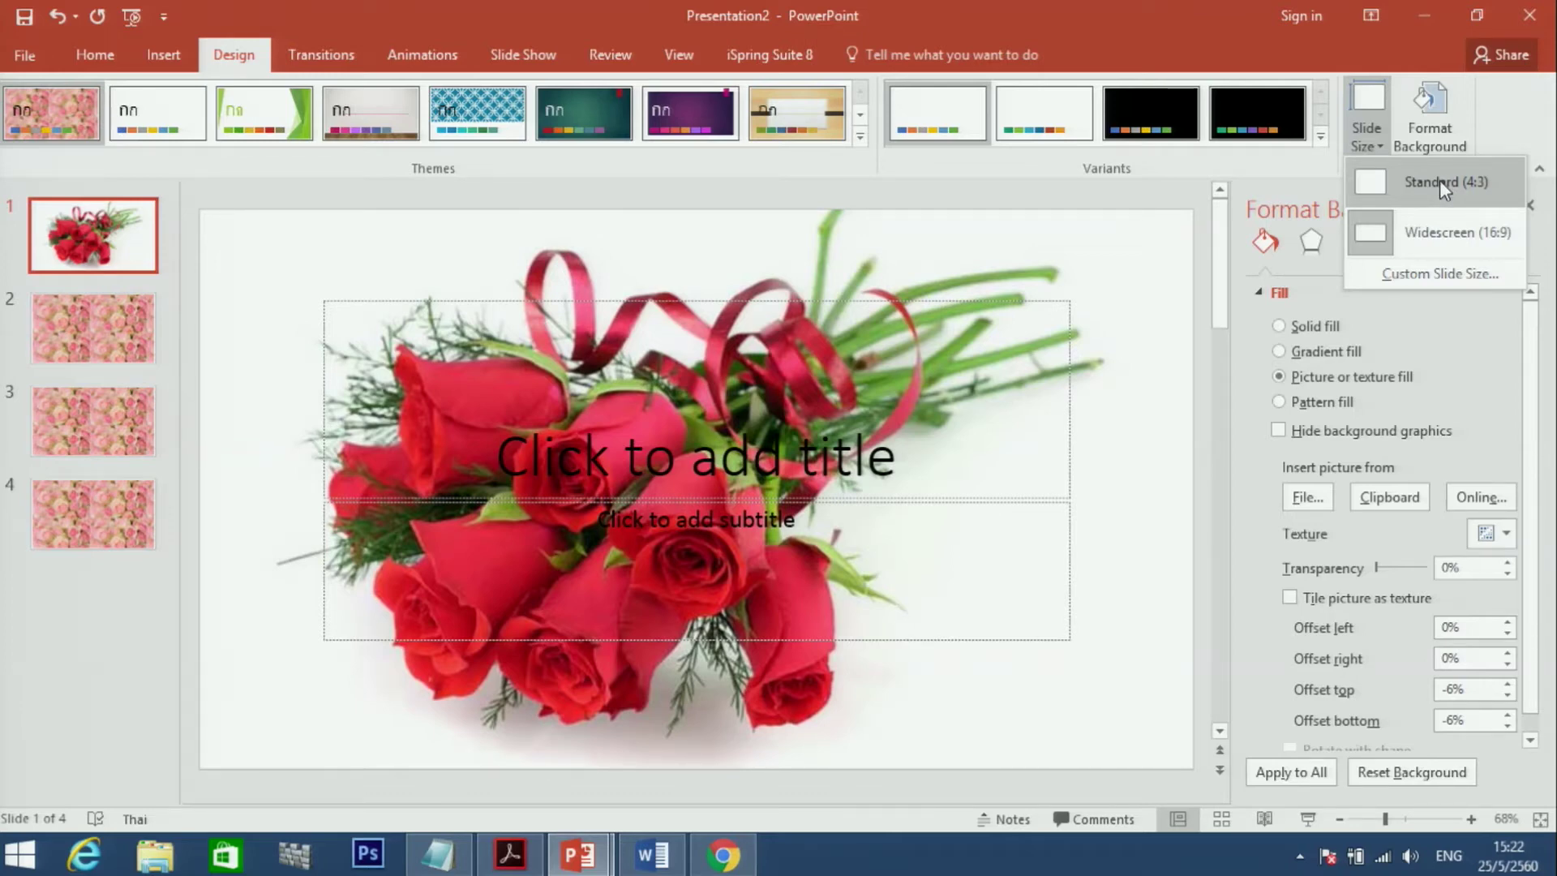
left_click(1297, 169)
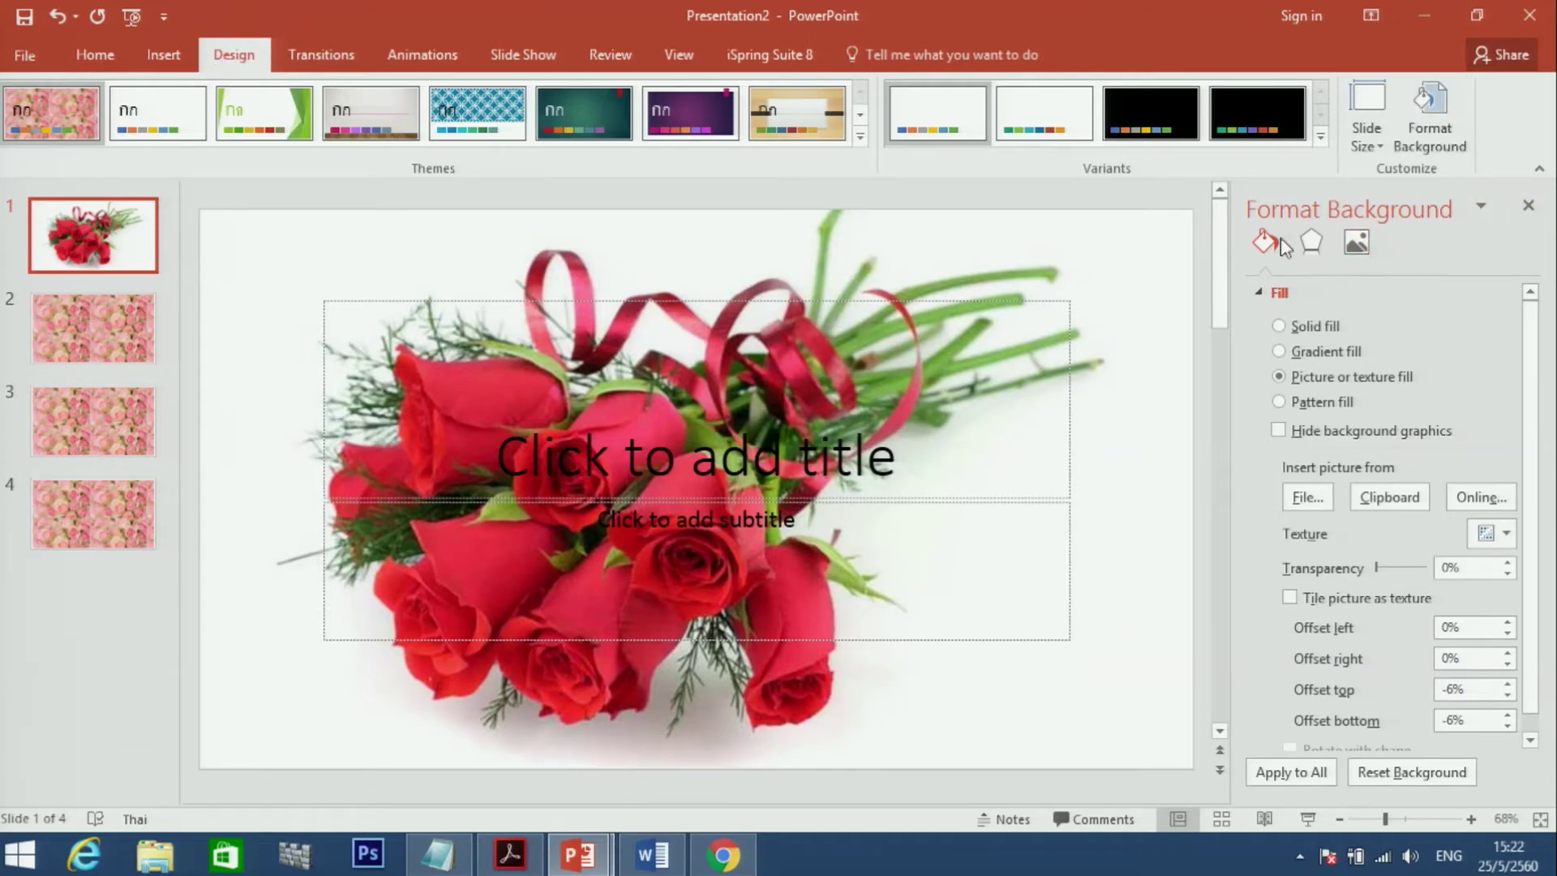
Expand Picture Color and raise the bouquet background's saturation to 314%.
left_click(1365, 245)
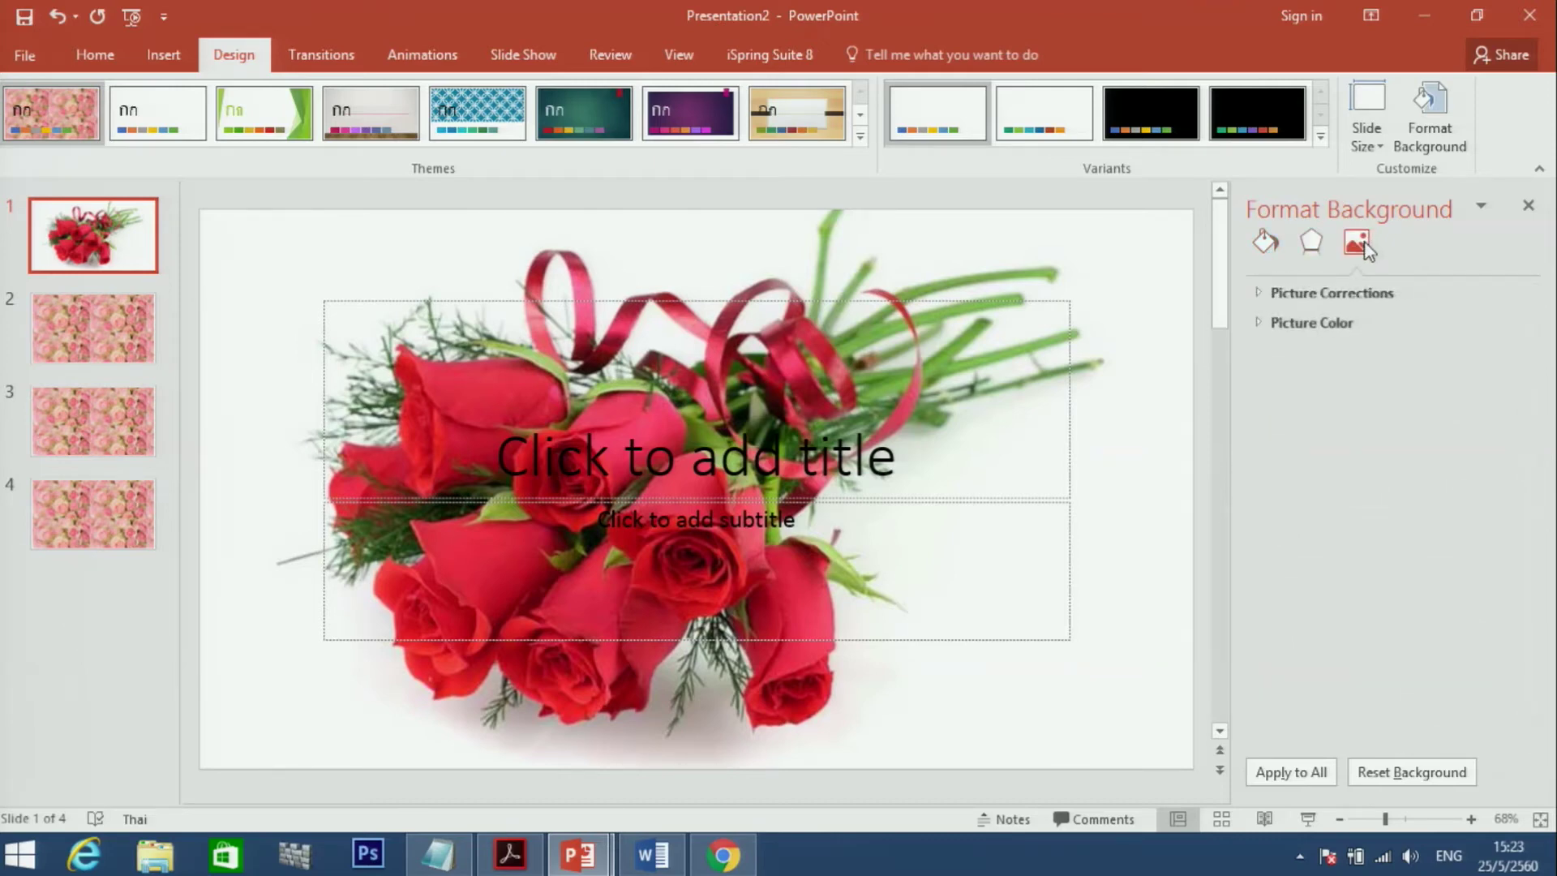
left_click(1263, 322)
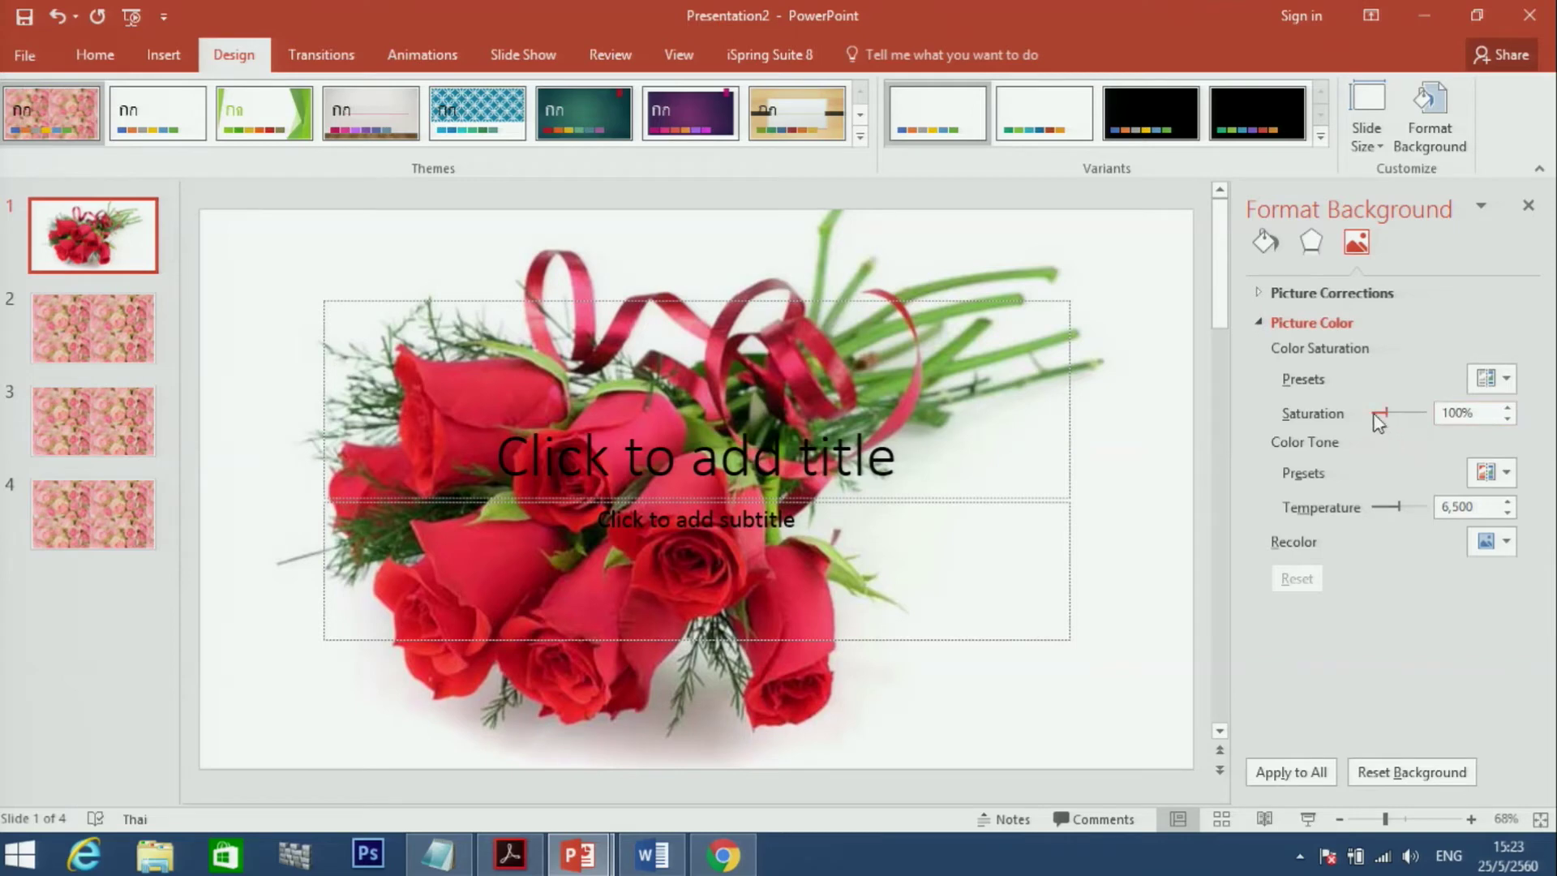
left_click(1445, 413)
left_click(1420, 412)
left_click(1424, 416)
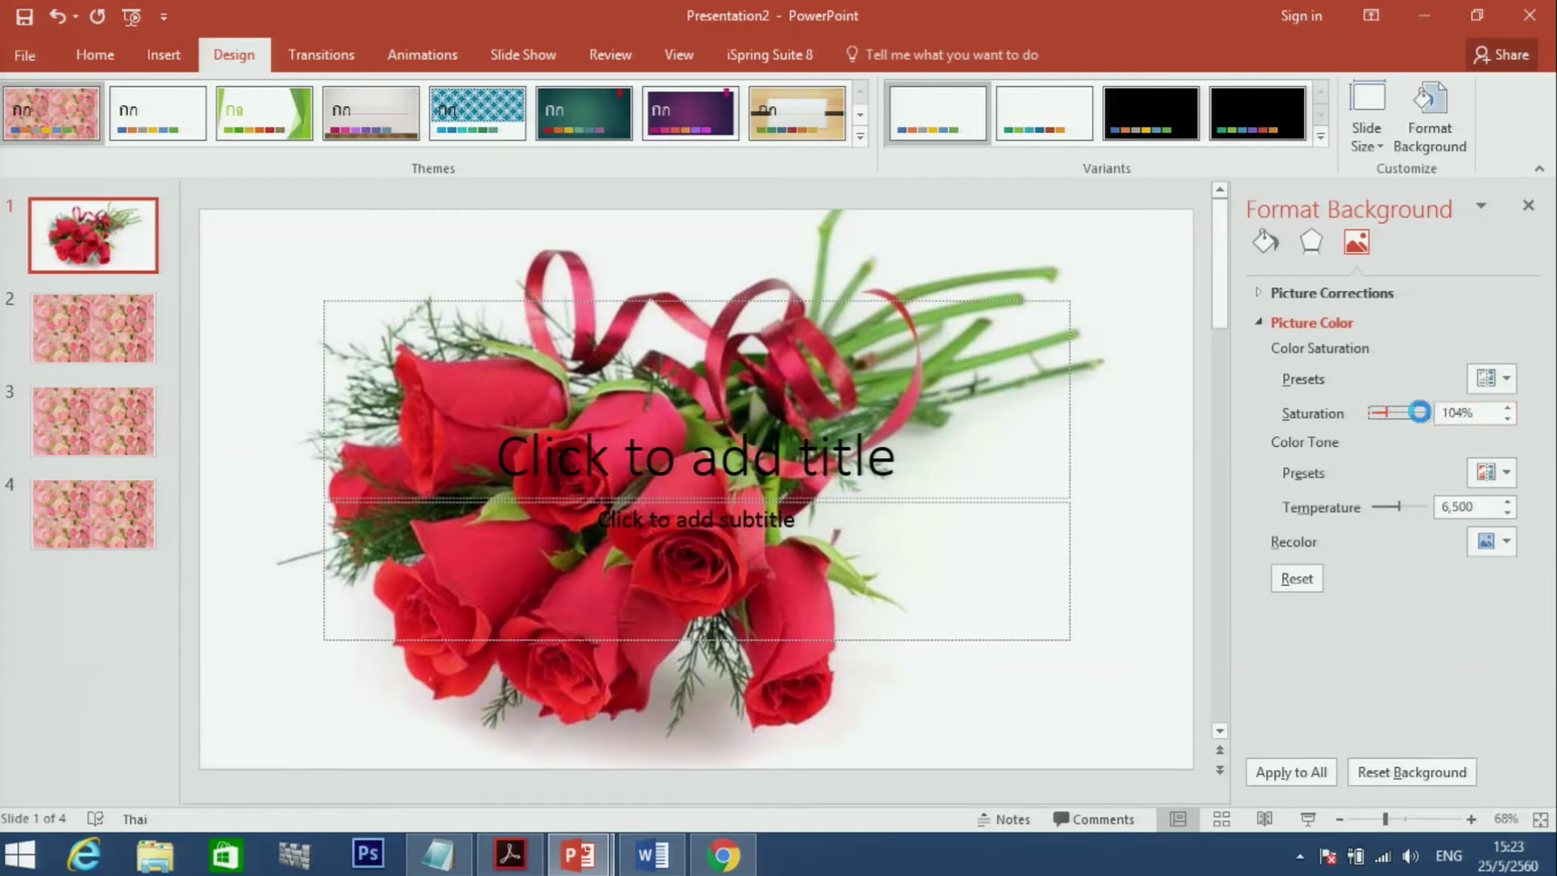
left_click(1423, 415)
left_click_drag(1389, 415, 1417, 415)
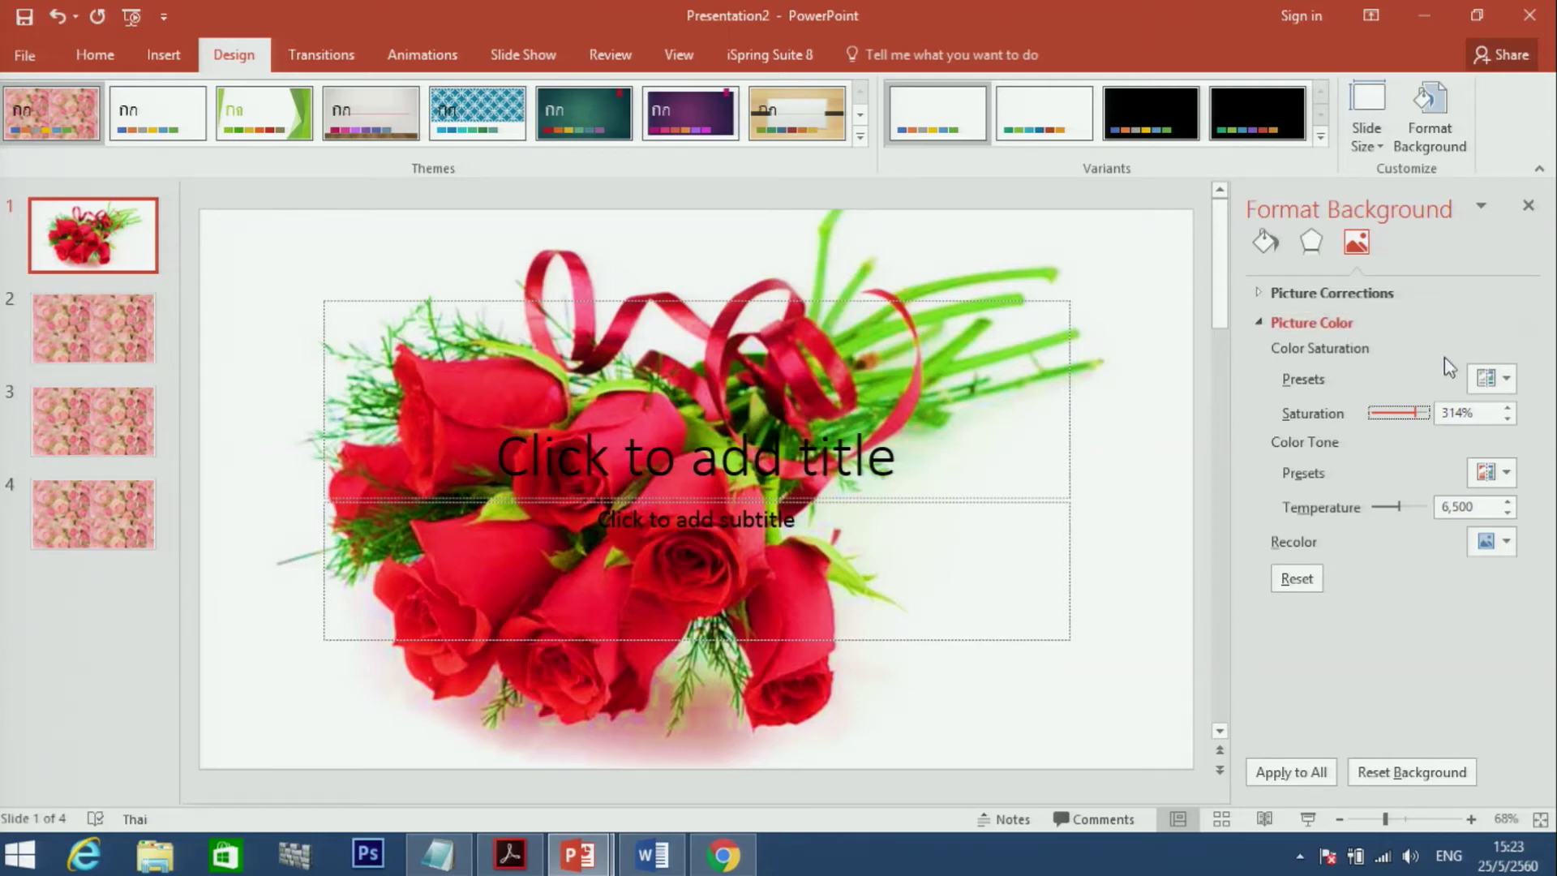
Glance at Artistic Effects, then set the picture colour temperature to 6,869.
left_click(1481, 208)
left_click(1527, 288)
left_click(1277, 245)
left_click(1311, 241)
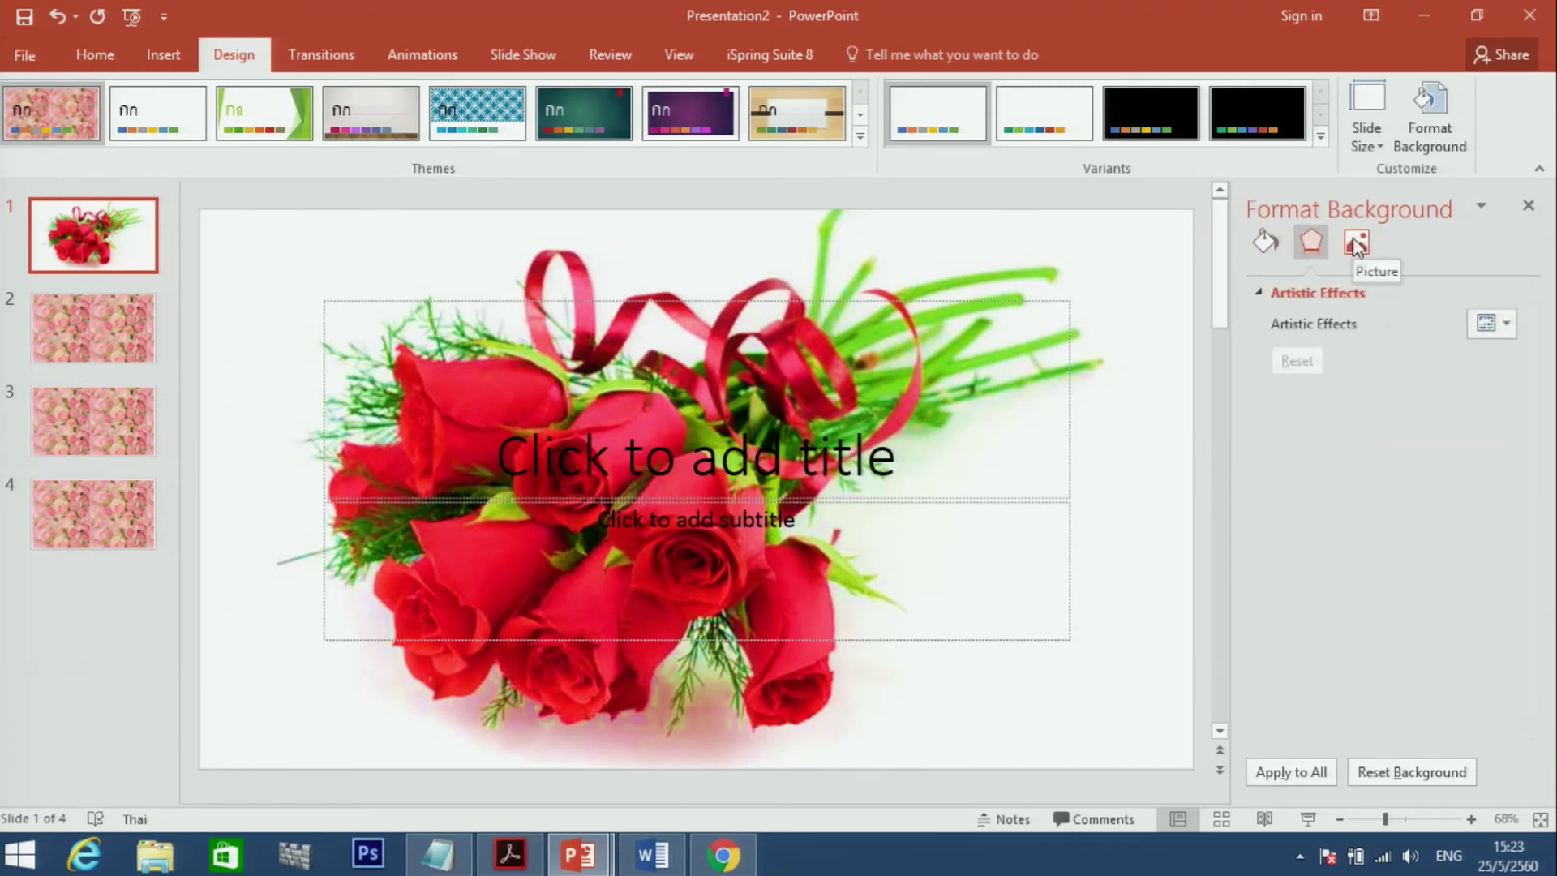
left_click(1356, 245)
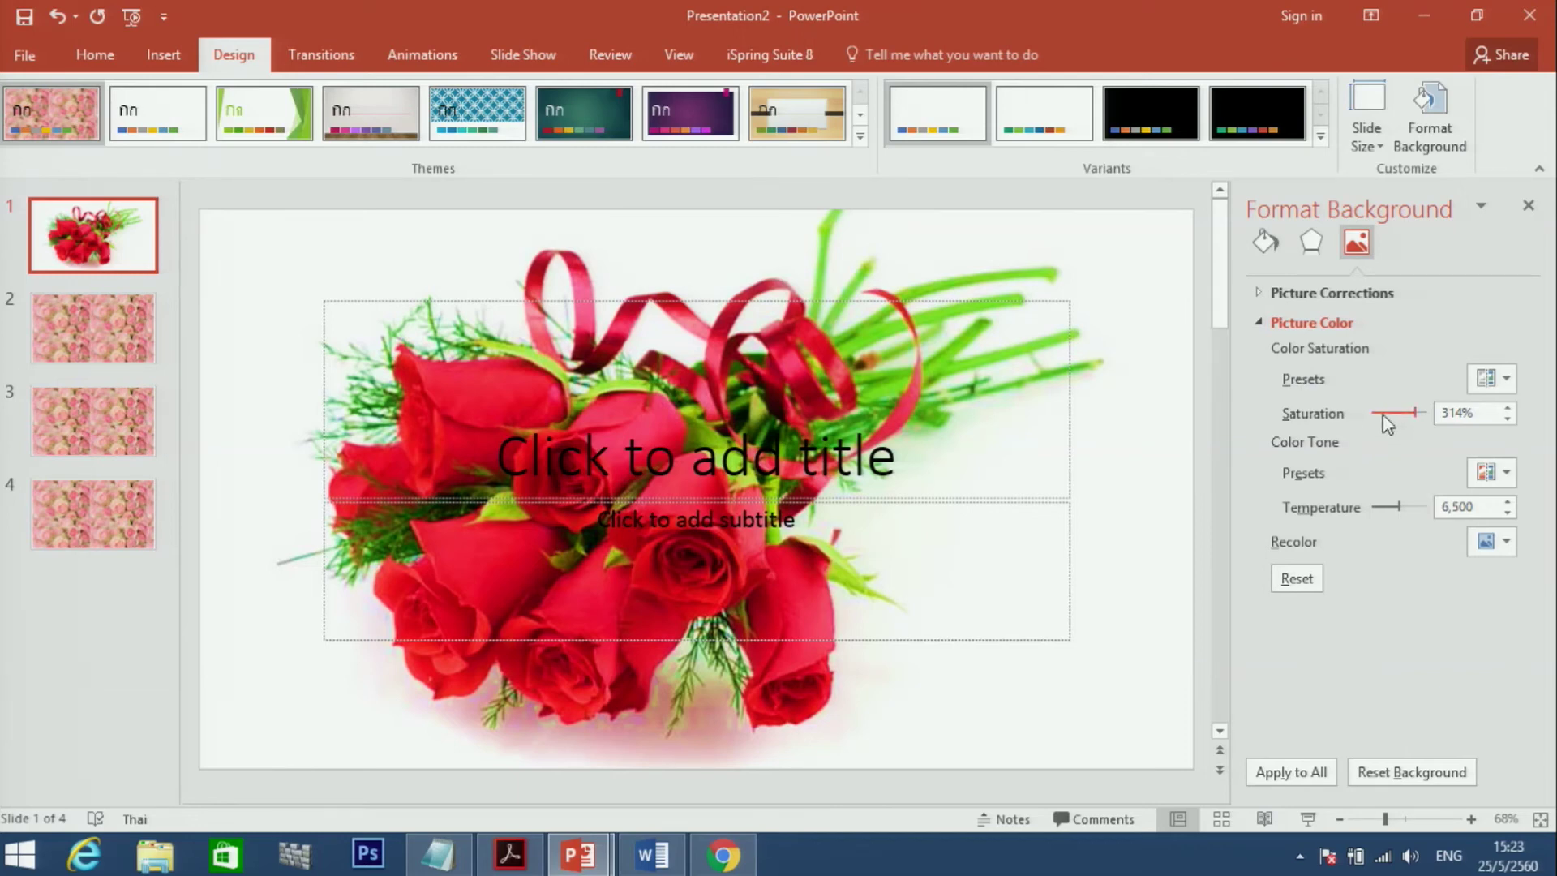
left_click_drag(1399, 509, 1383, 508)
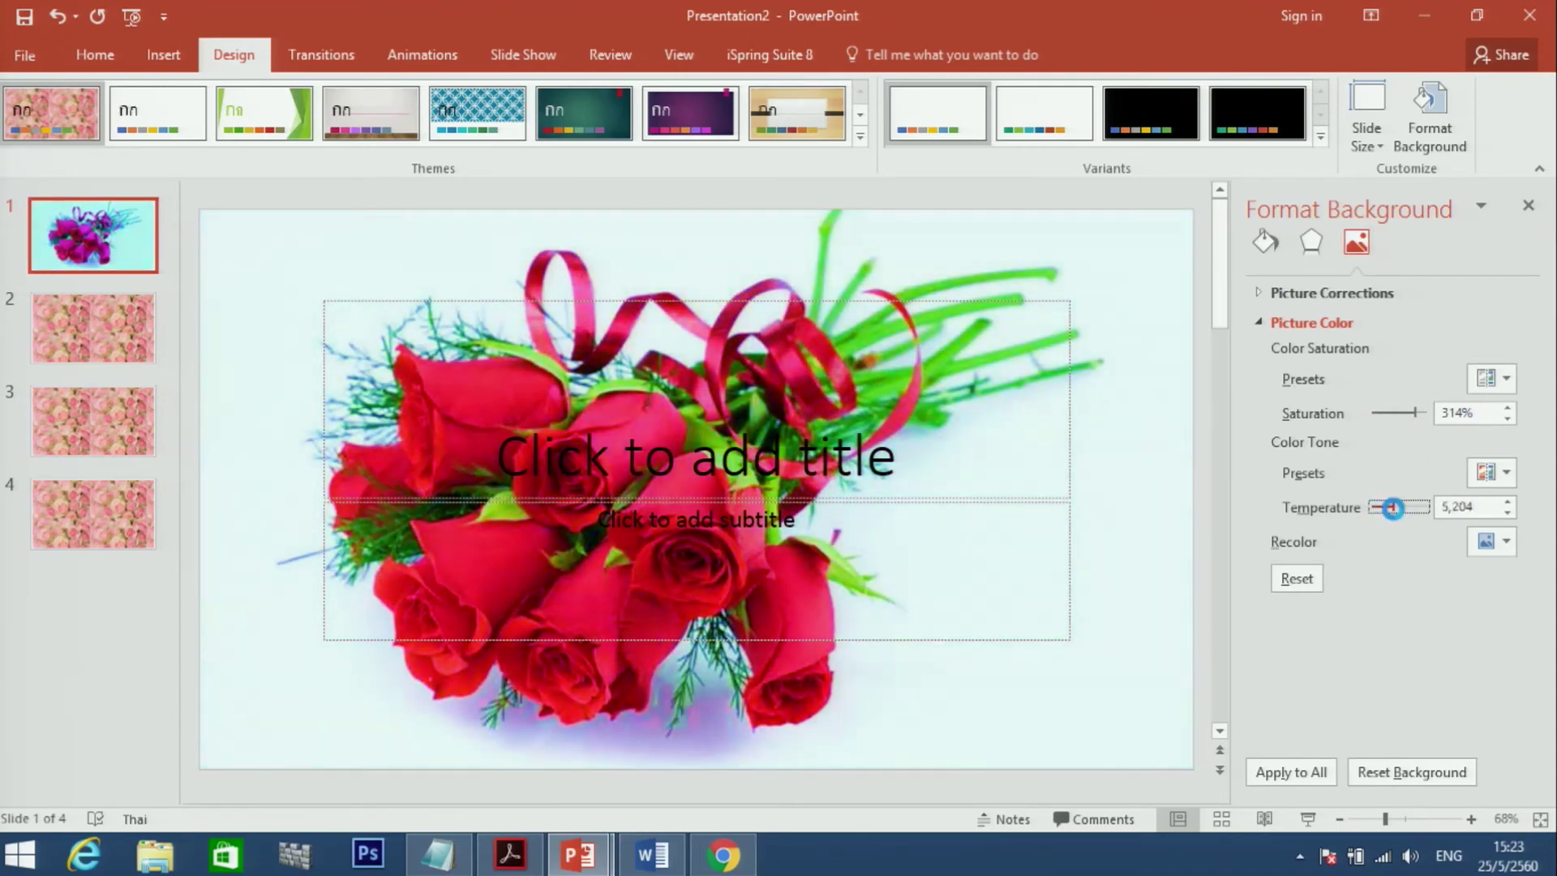
left_click_drag(1383, 509, 1400, 507)
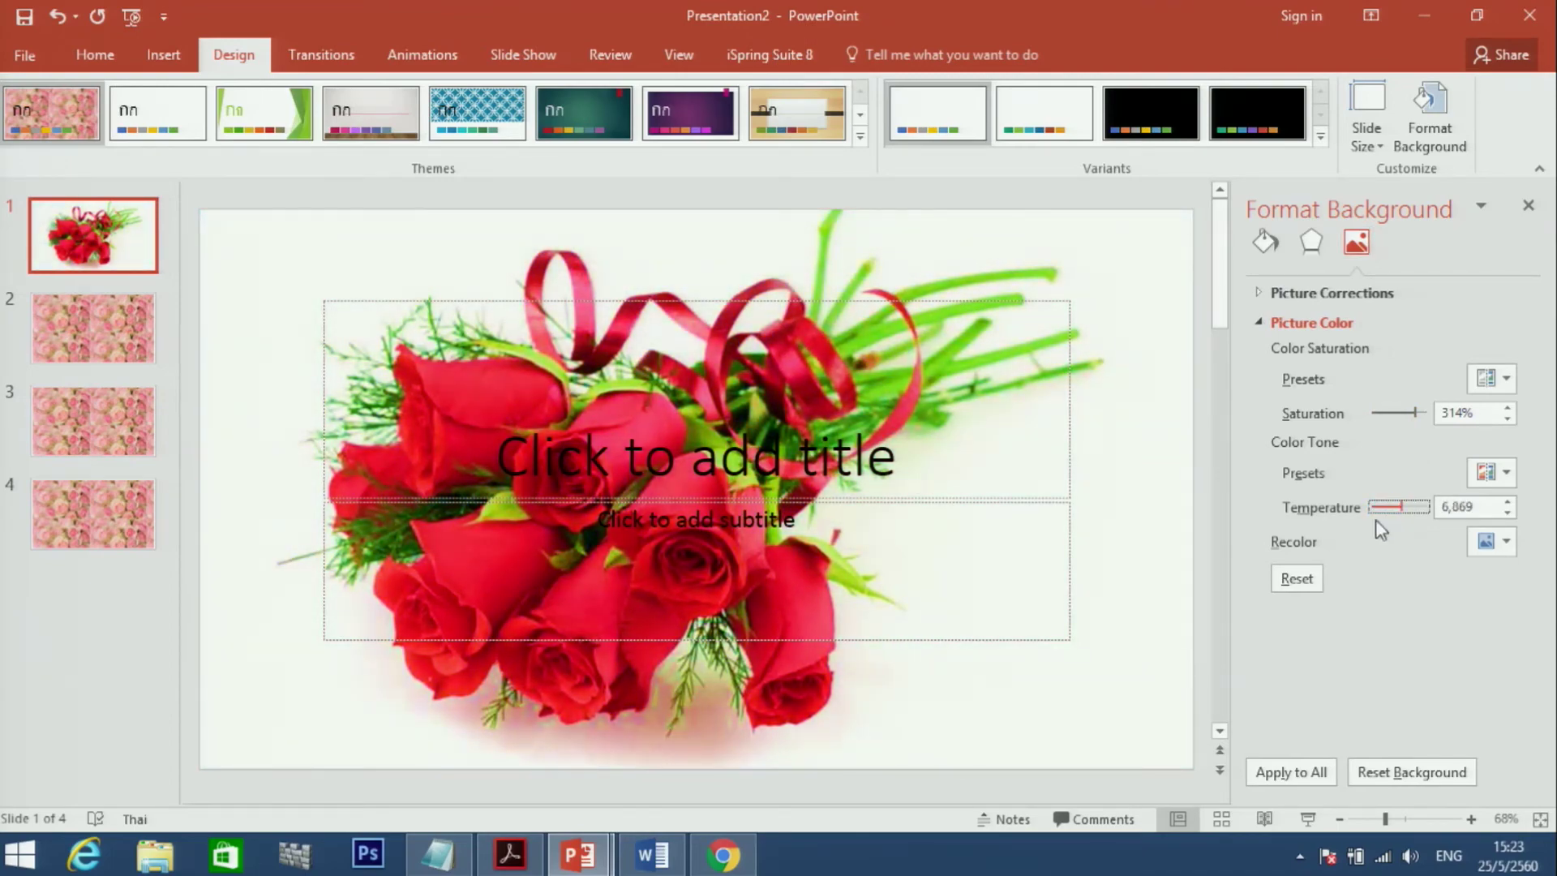